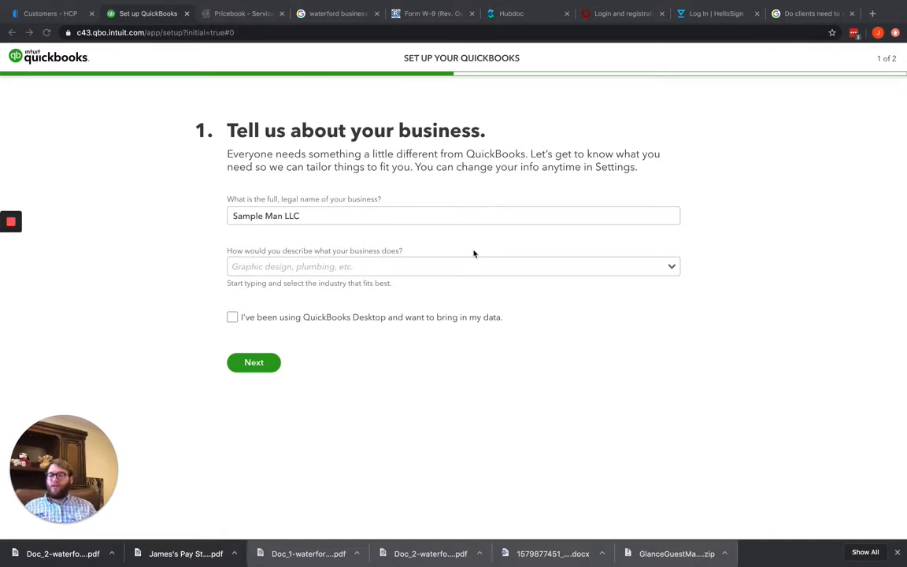
click(331, 215)
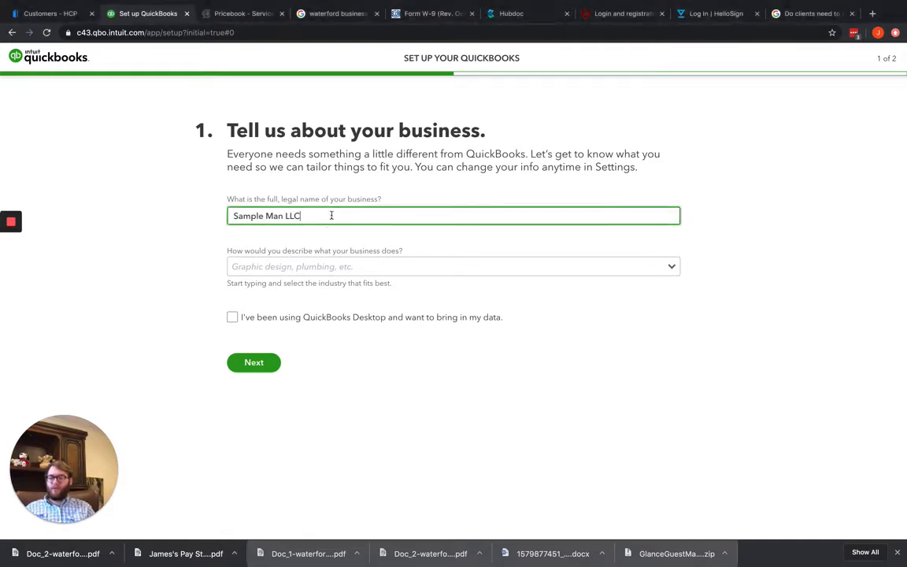
drag(330, 214, 266, 201)
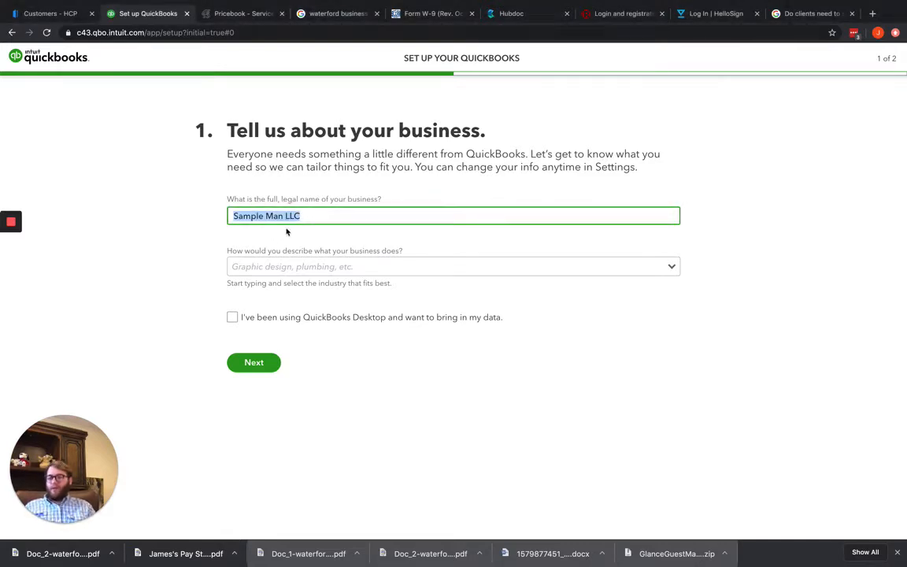
click(323, 236)
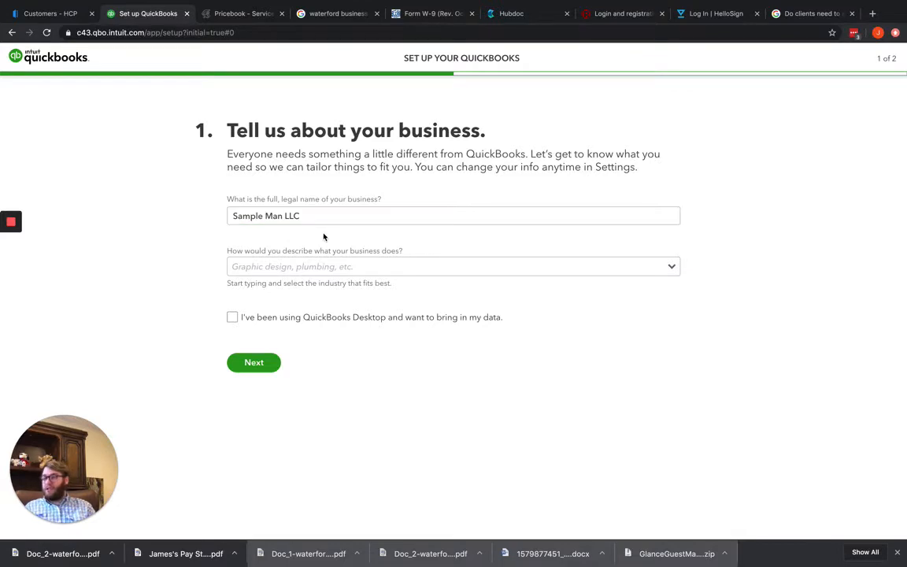
Search the business industry options for "Electric" and for "Plumbin"
click(639, 274)
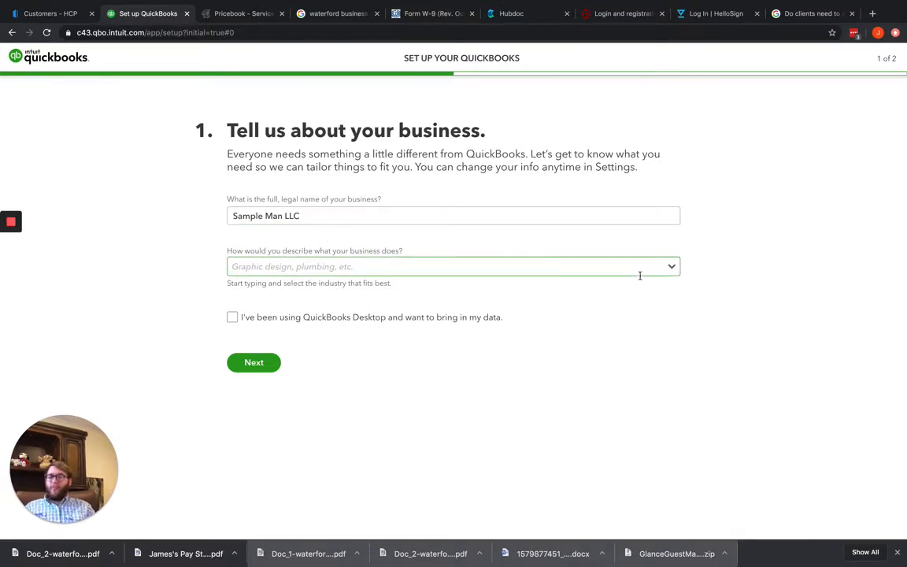
click(597, 268)
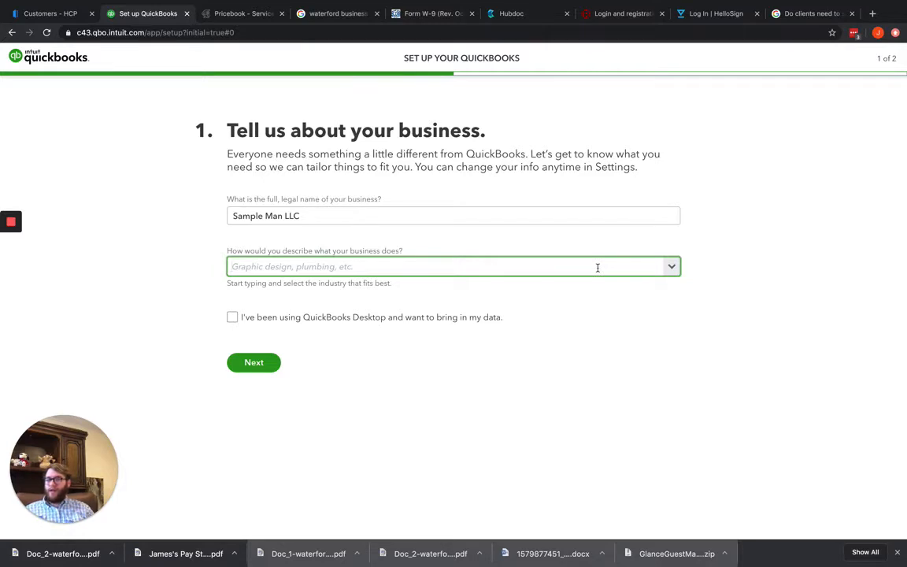
text(Electri)
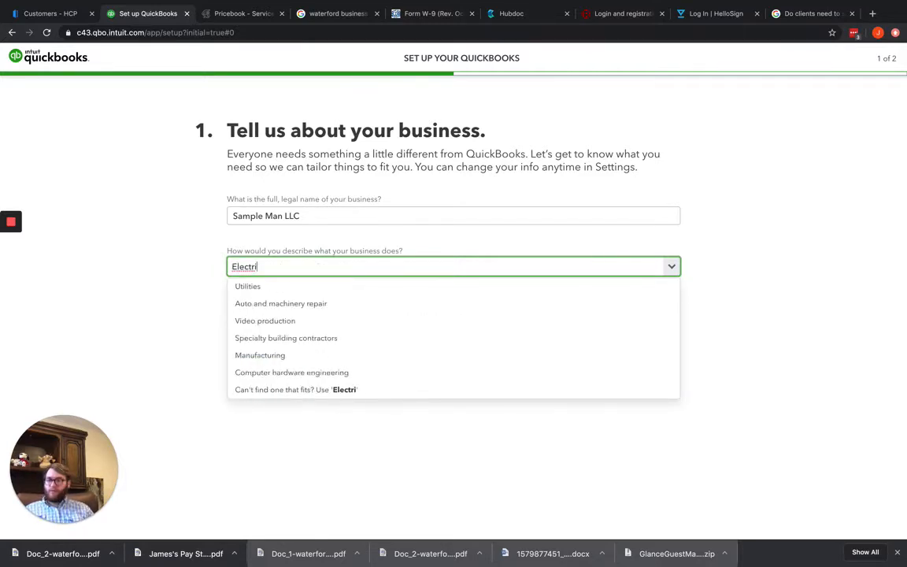
text(c)
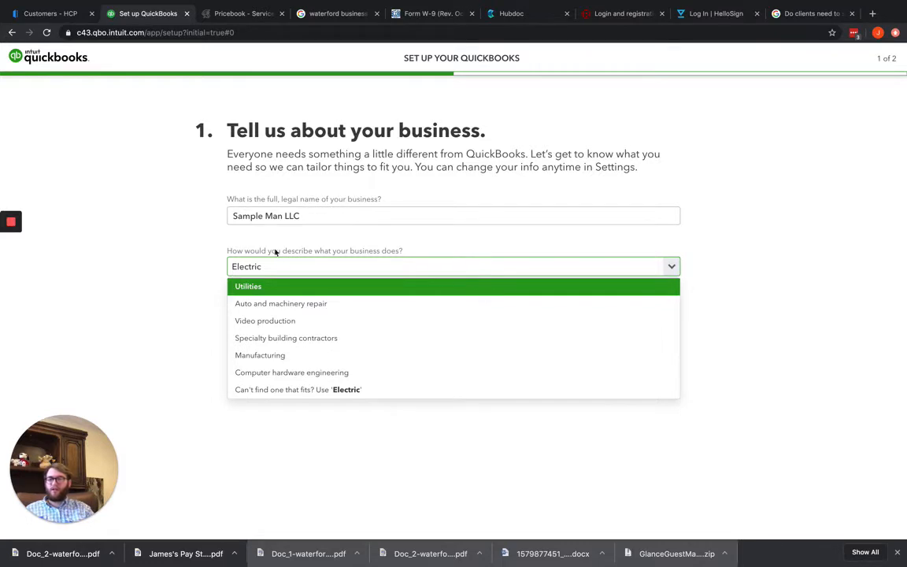
drag(261, 265, 224, 265)
text(Plumbin)
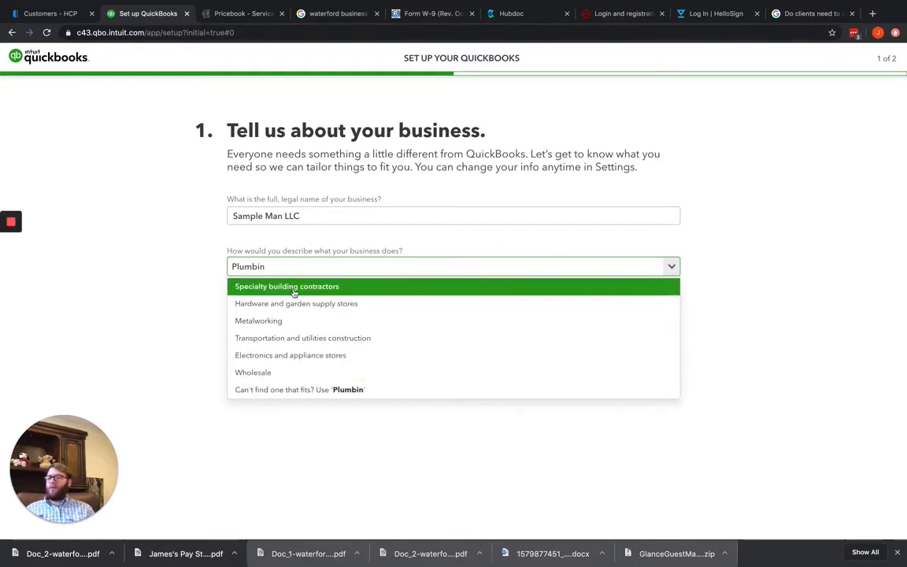
Search the business industry options for "Carpet Clean" and for "House Cle"
drag(295, 264, 214, 258)
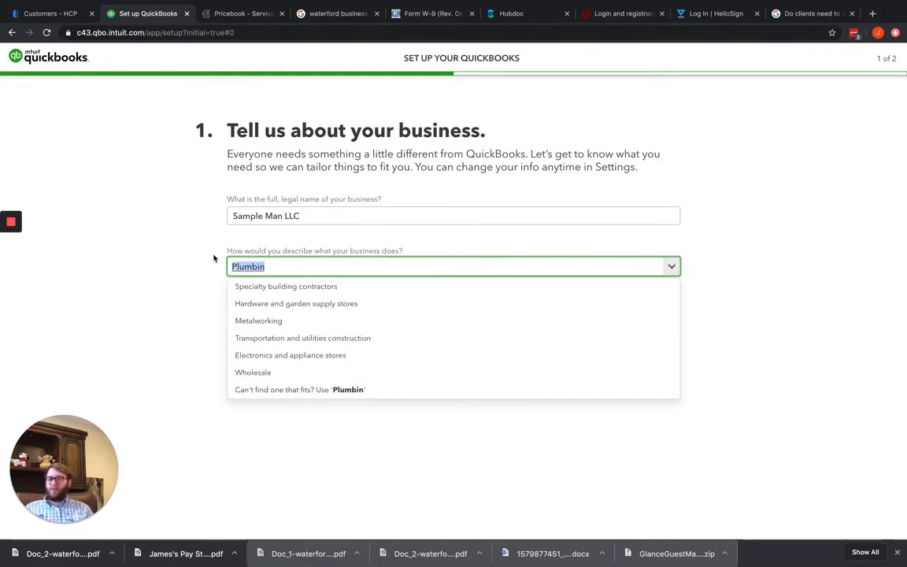
text(Carpe)
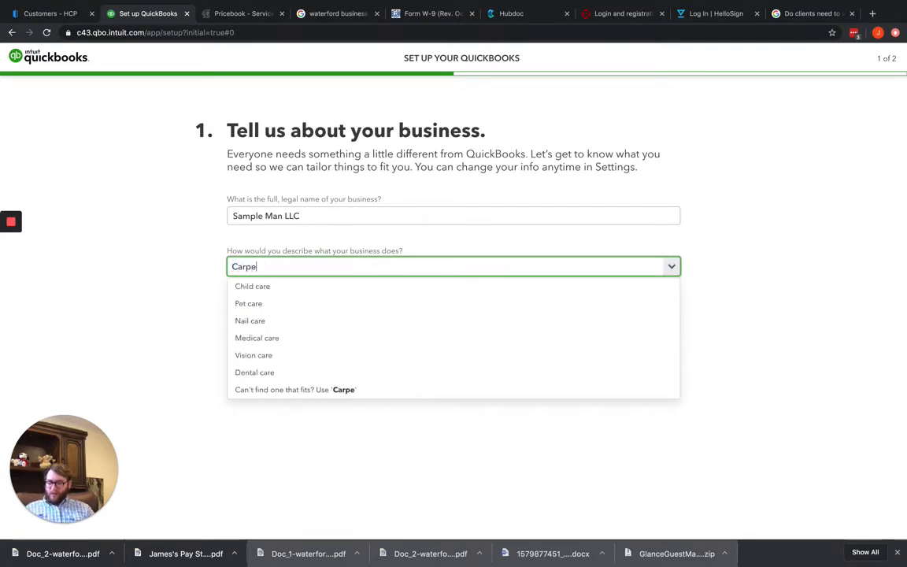
text(t Clean)
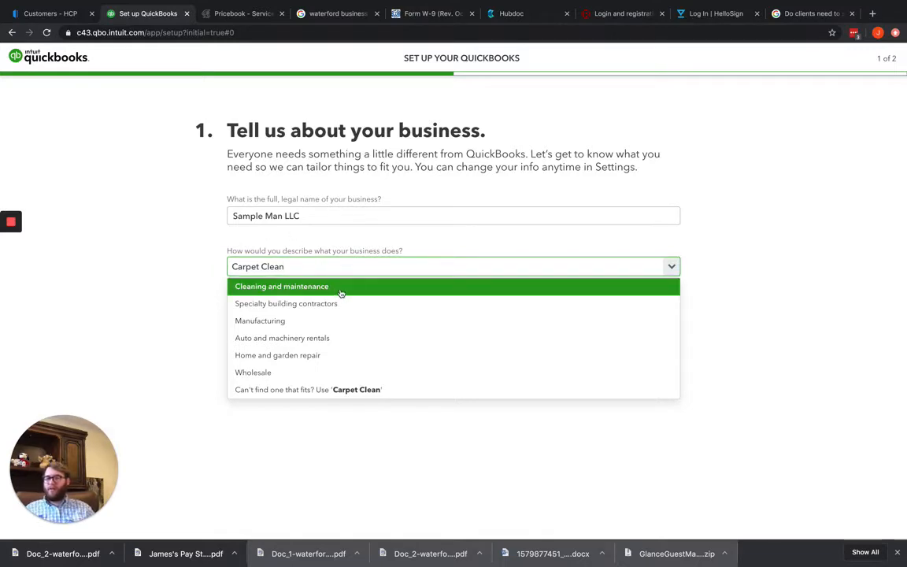
drag(317, 270, 227, 266)
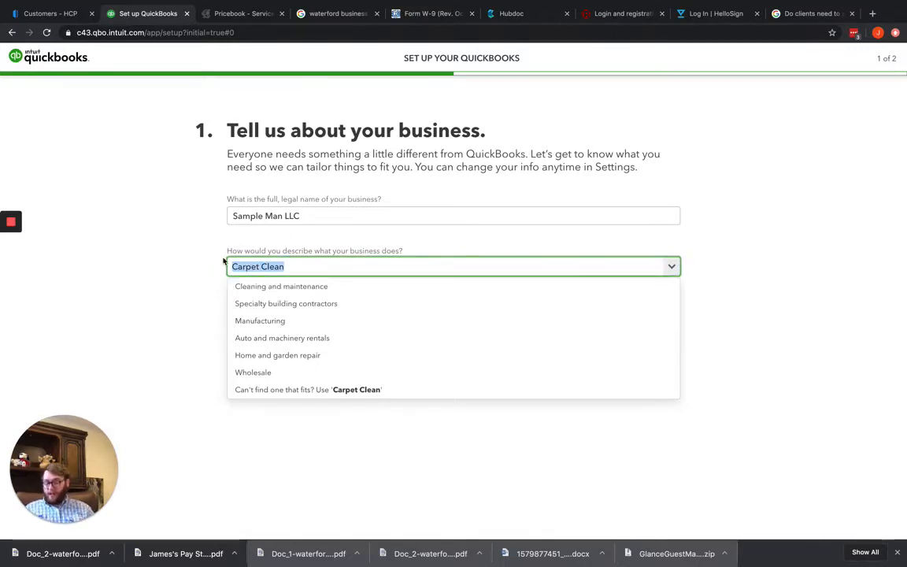
text(House)
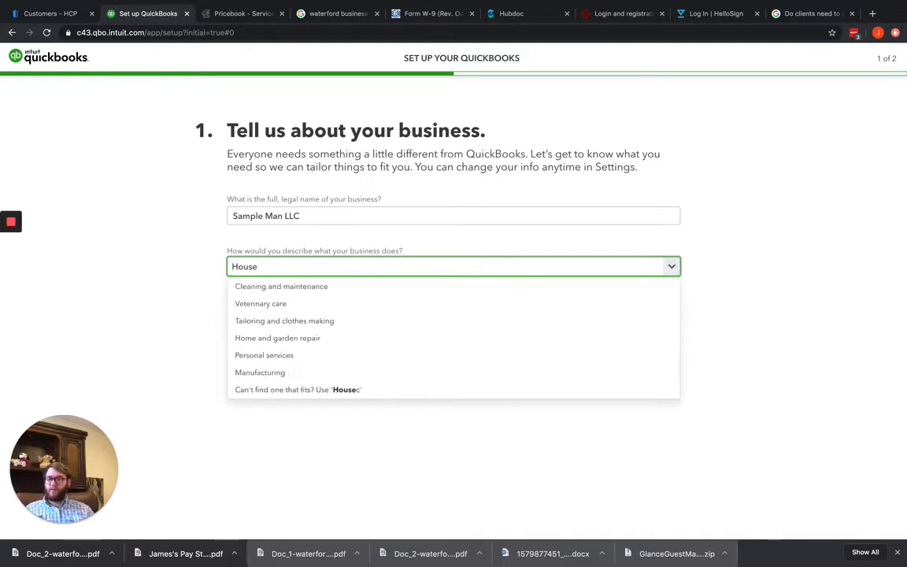
text( c)
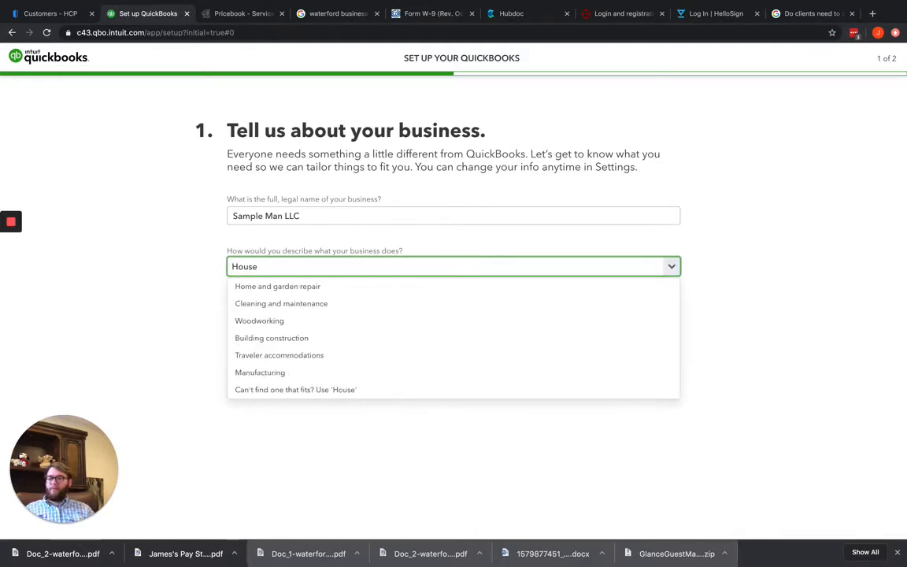
text( Cle)
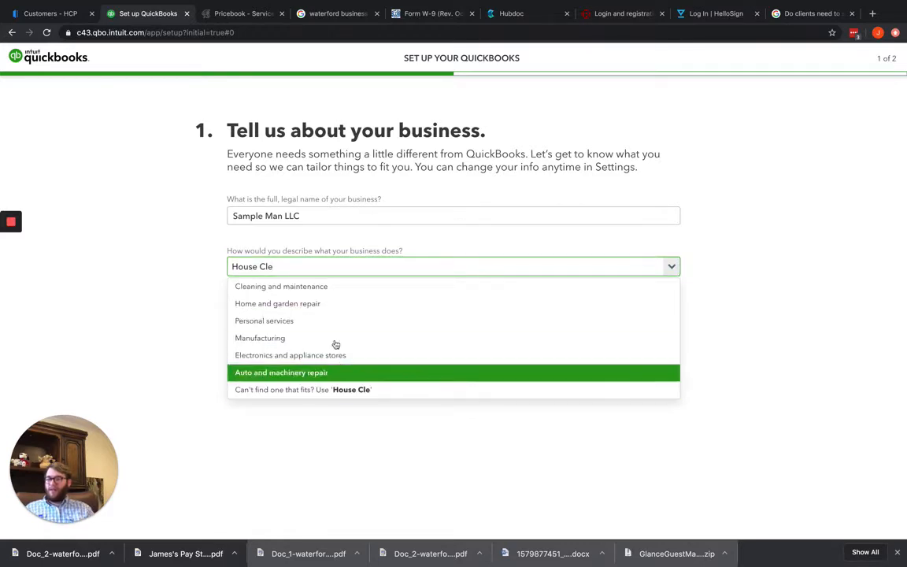
Search the industry options for "HVAC" and choose Specialty building contractors as the business description
drag(282, 266, 236, 256)
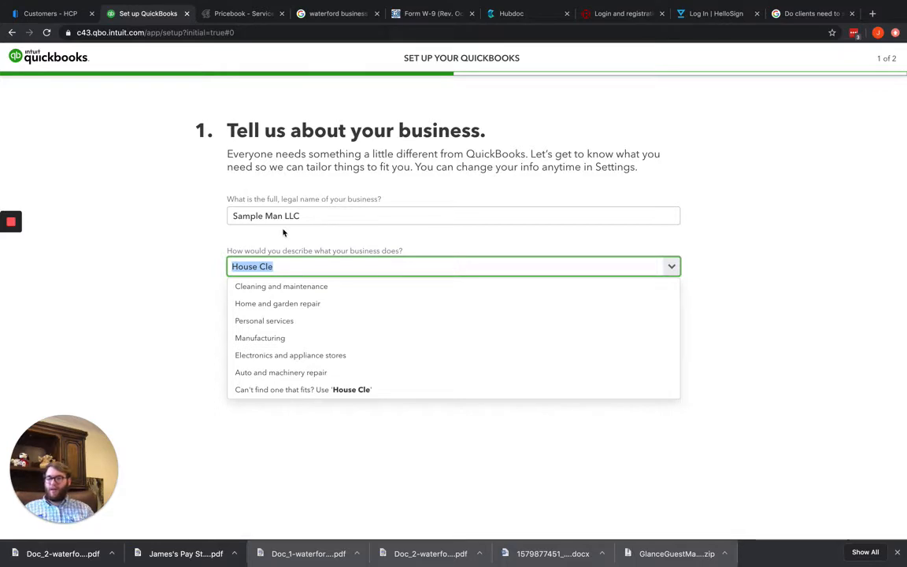
text(H)
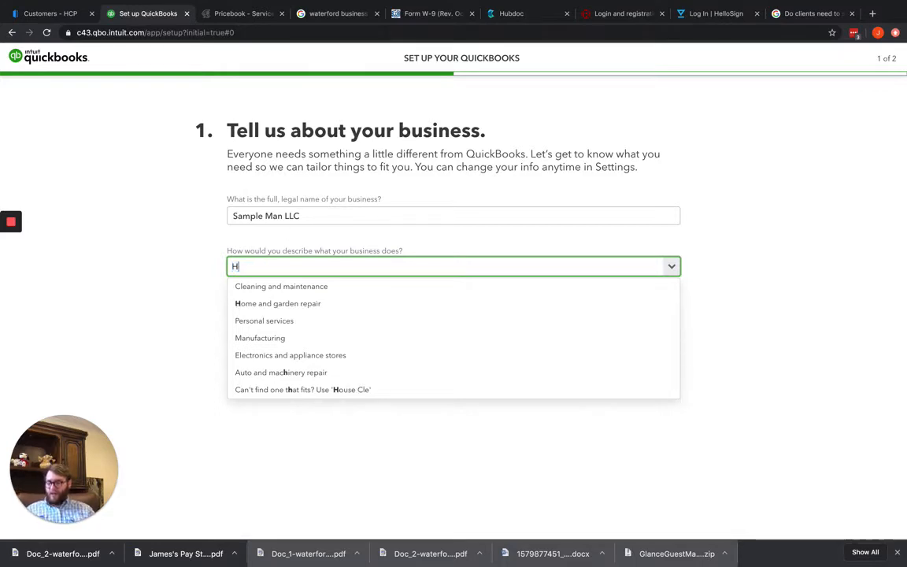
text(VAC)
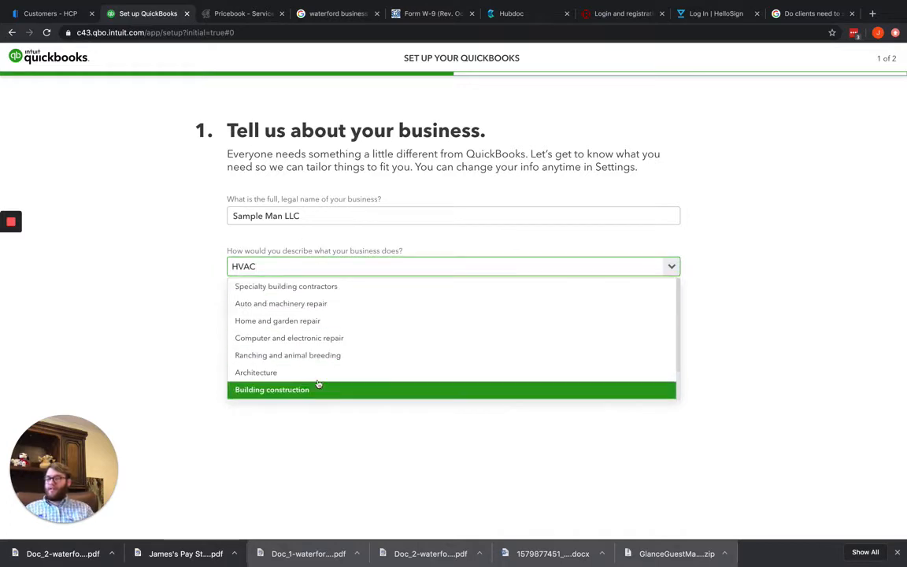
click(323, 292)
drag(403, 251, 227, 252)
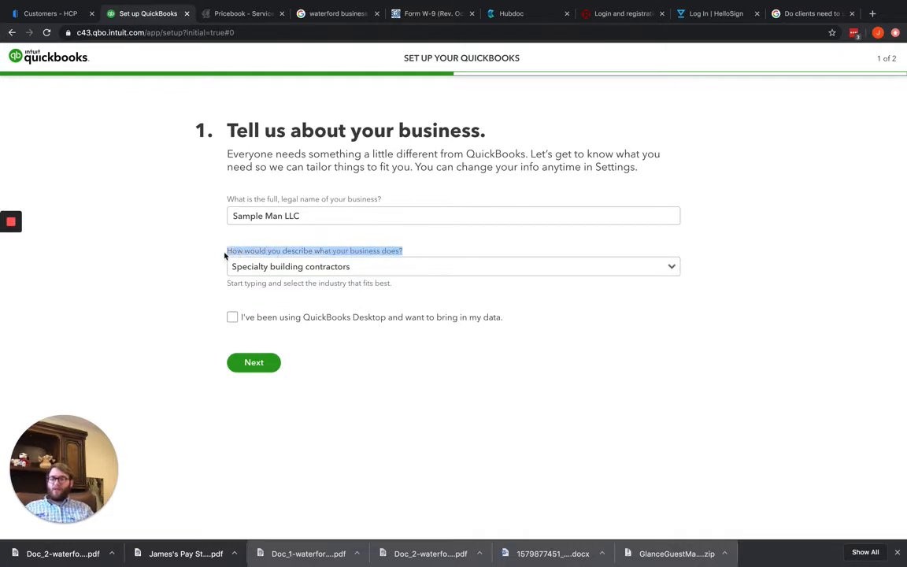
click(428, 266)
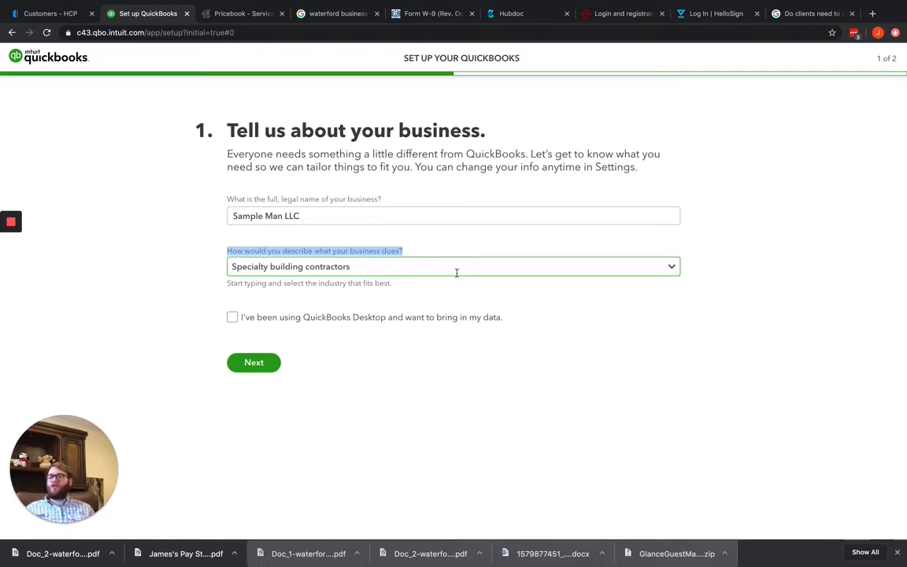
Look up "Plumbing", set the industry to Specialty building contractors, and continue to the second setup page without importing Desktop data
drag(455, 263, 186, 255)
text(Plumbin)
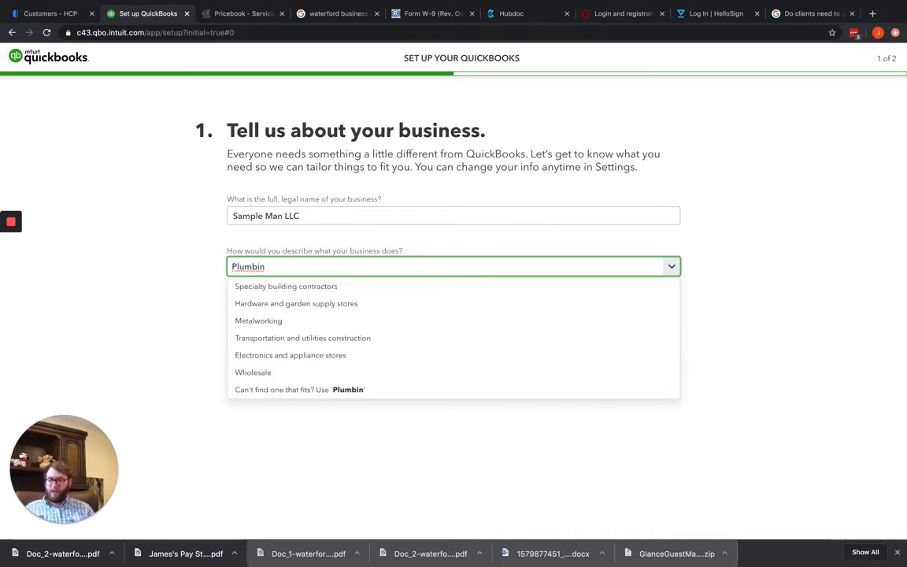
text(g)
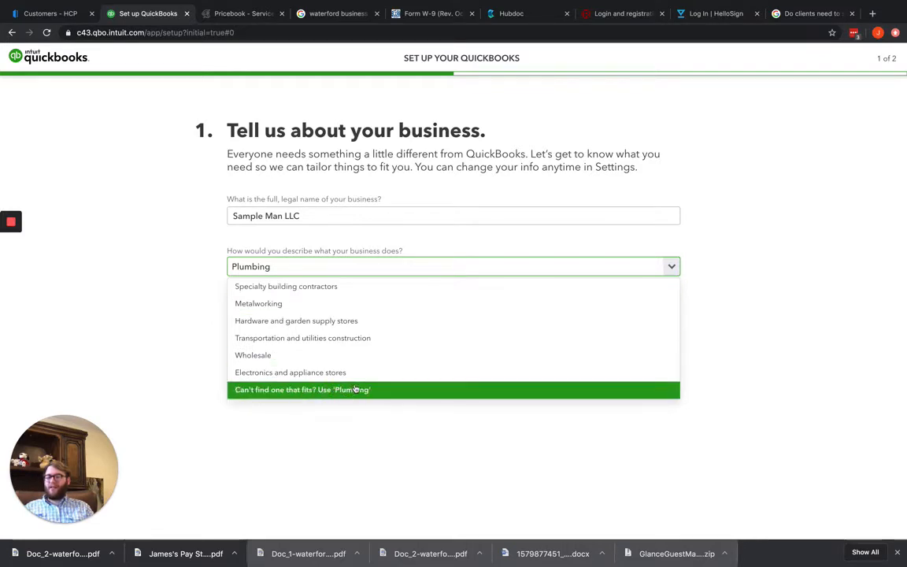
click(325, 287)
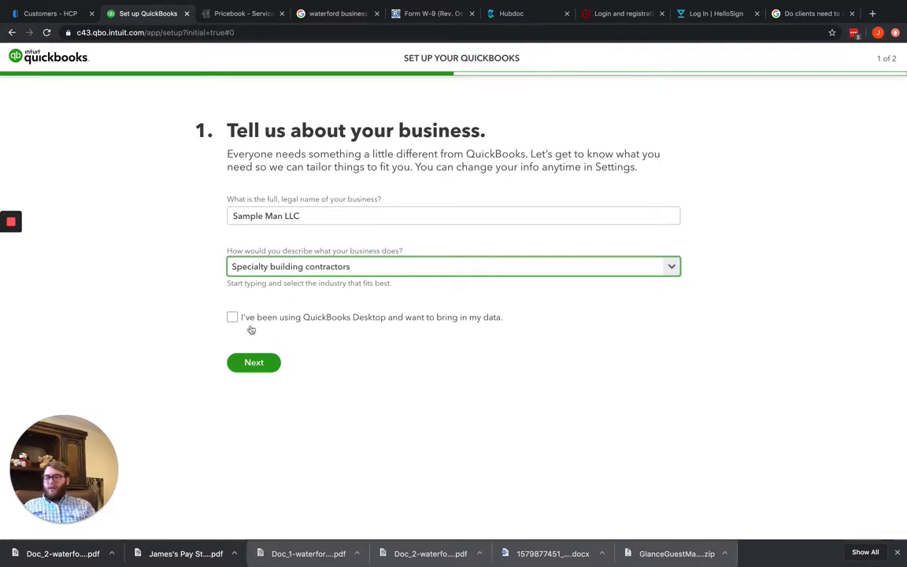
drag(507, 322, 245, 328)
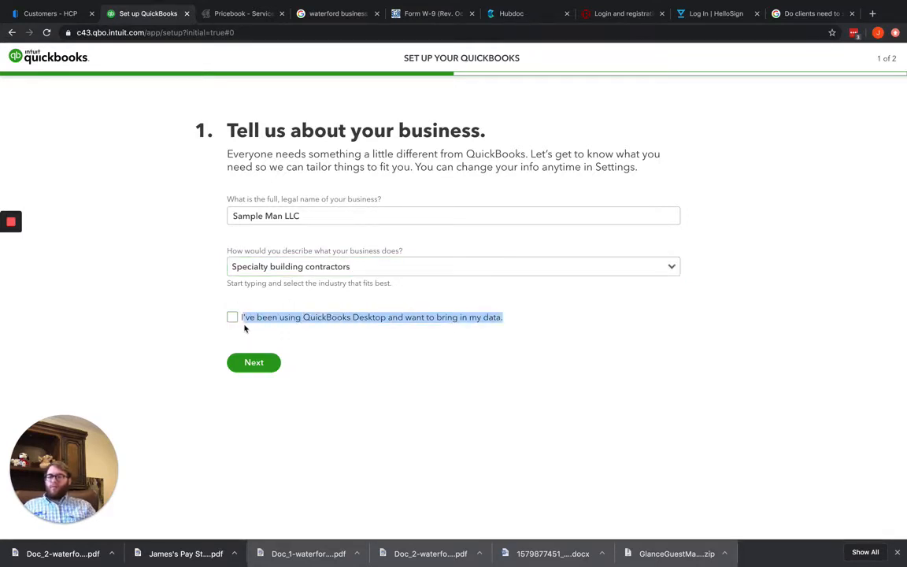
click(389, 340)
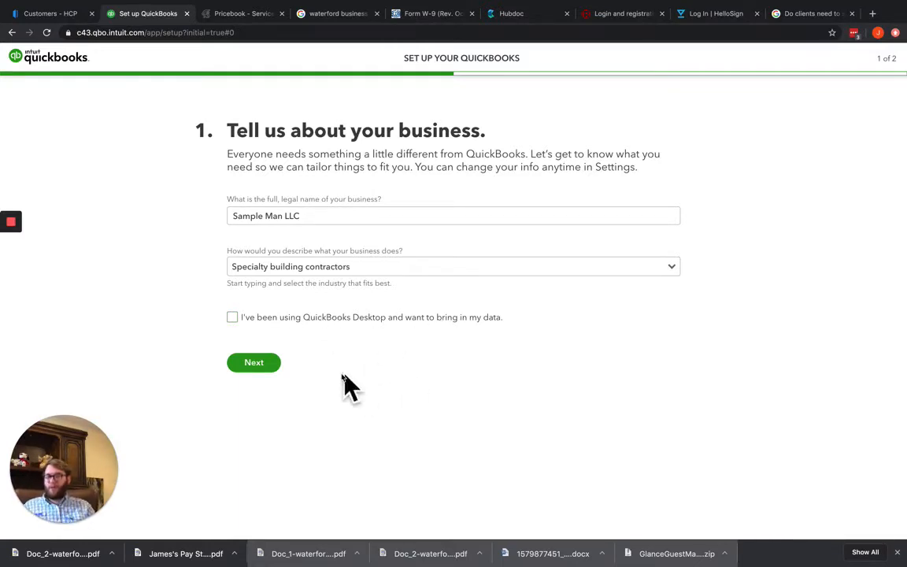
click(258, 365)
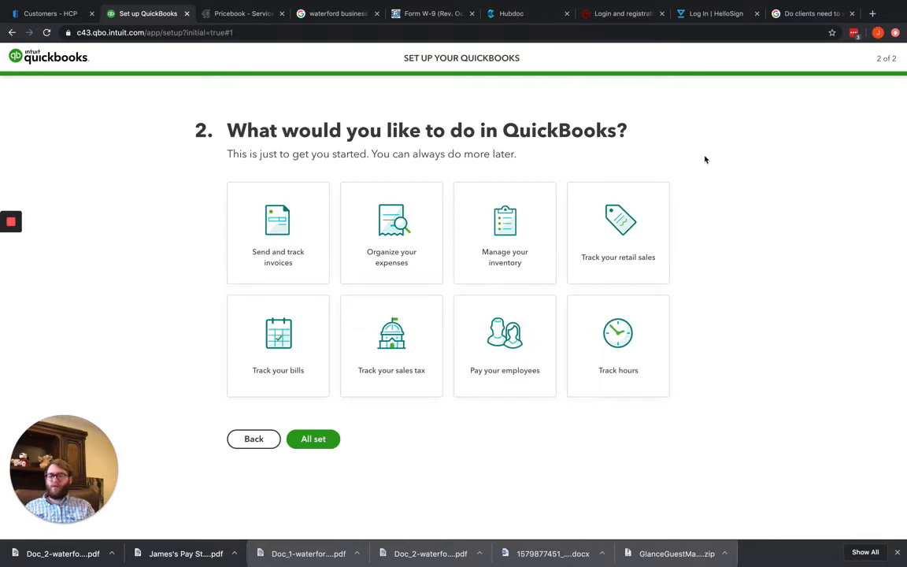
Choose employee pay, sales tax, bills, expenses, invoices and hours tracking as the wanted features, and finish the setup
click(513, 362)
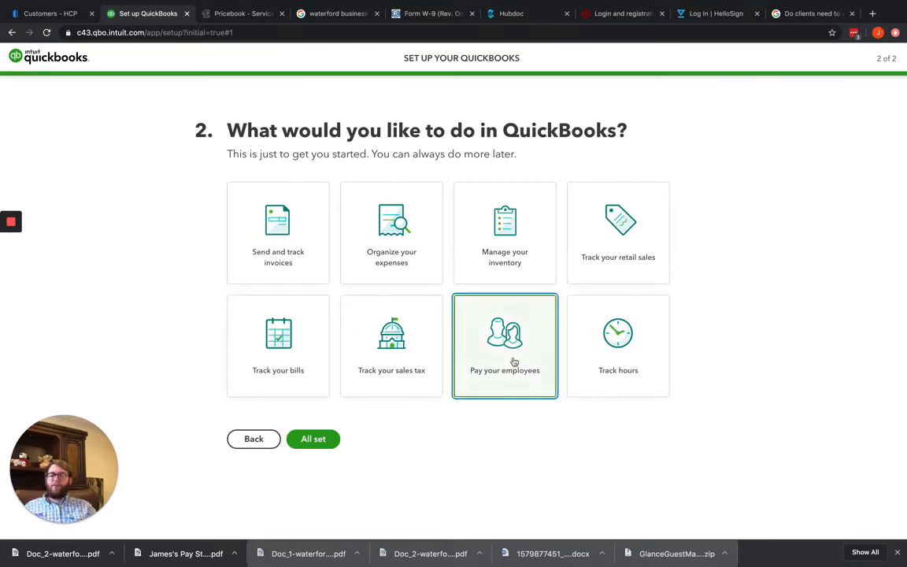
click(414, 351)
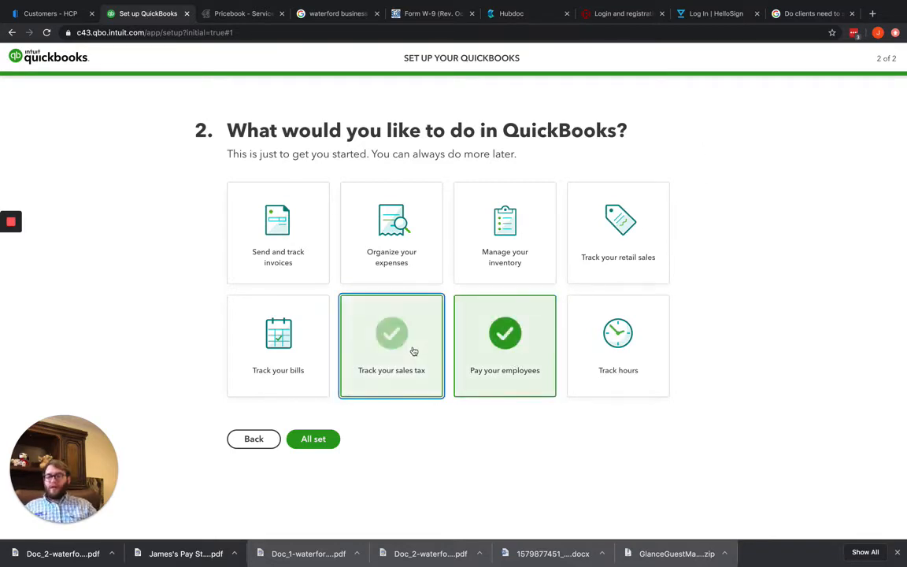
click(304, 347)
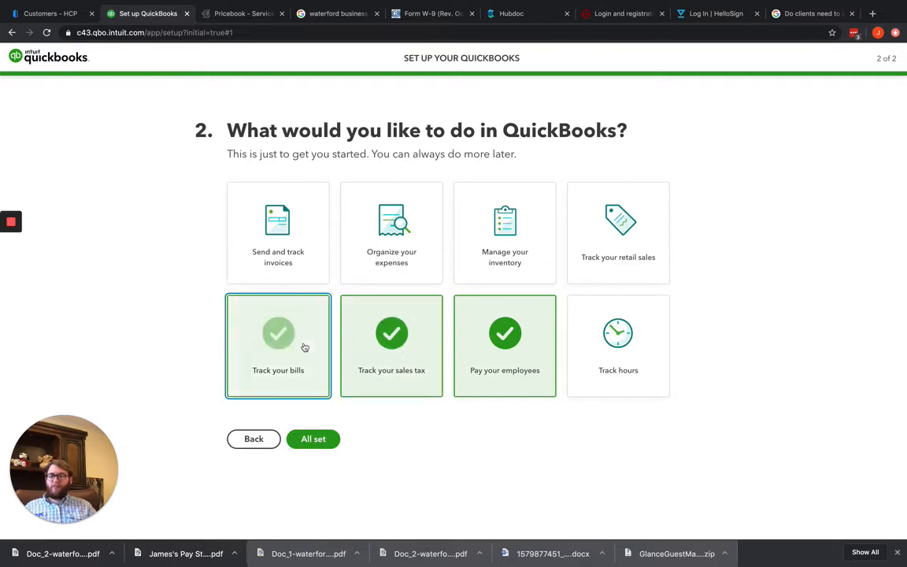
click(385, 257)
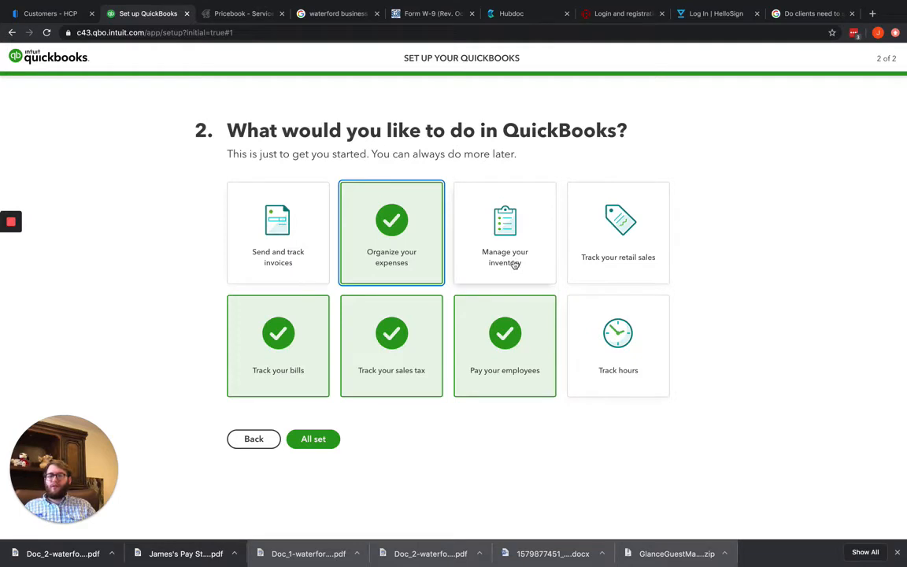
click(301, 264)
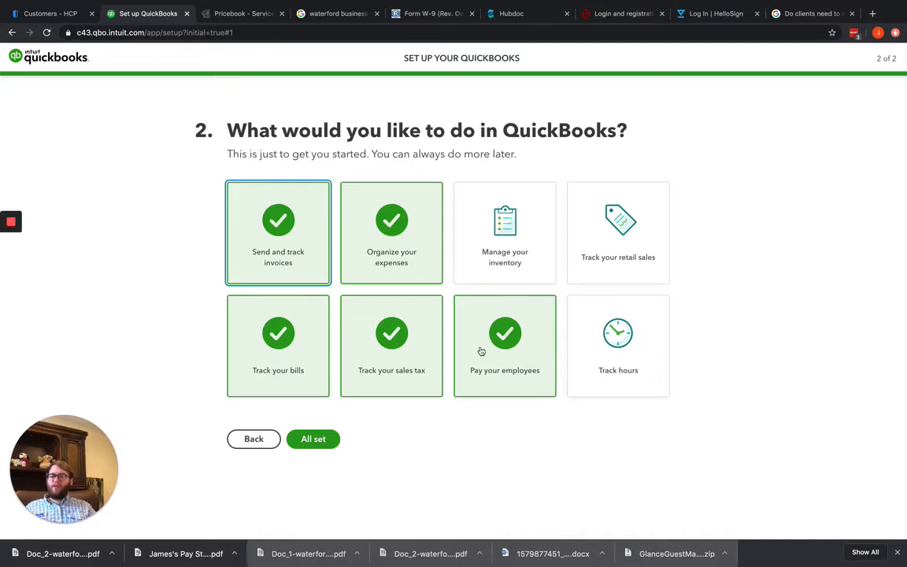
click(634, 353)
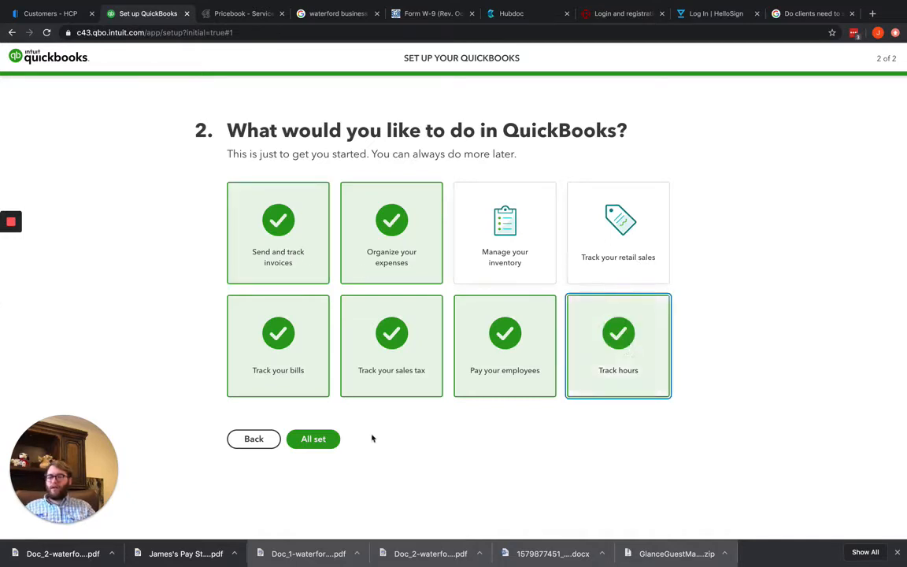
click(308, 440)
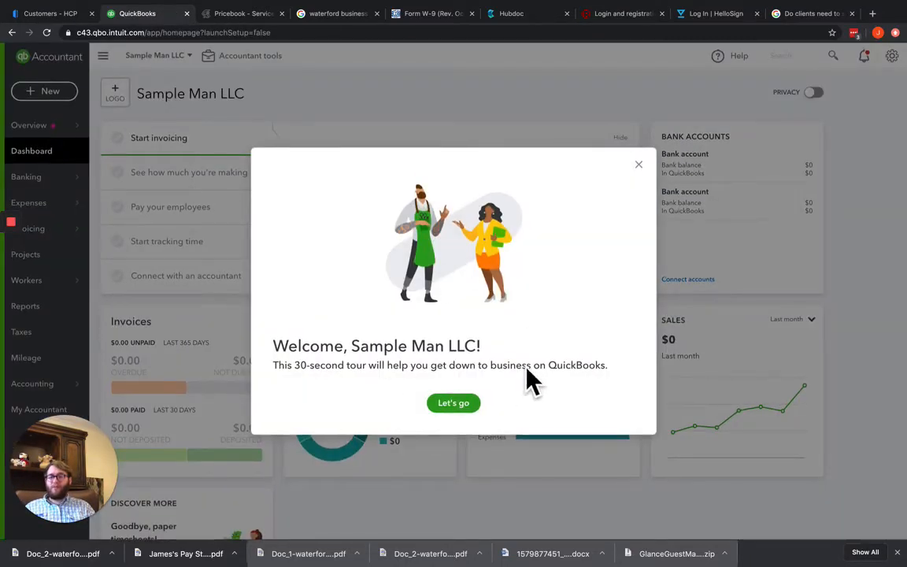
Go through the welcome tour's help and get-set-up tips, and close the tour
click(453, 402)
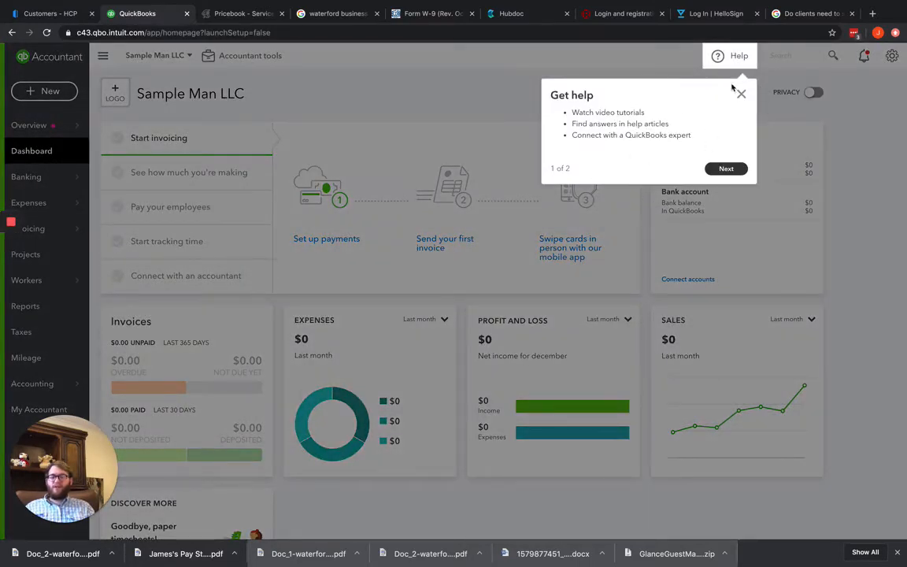
click(724, 168)
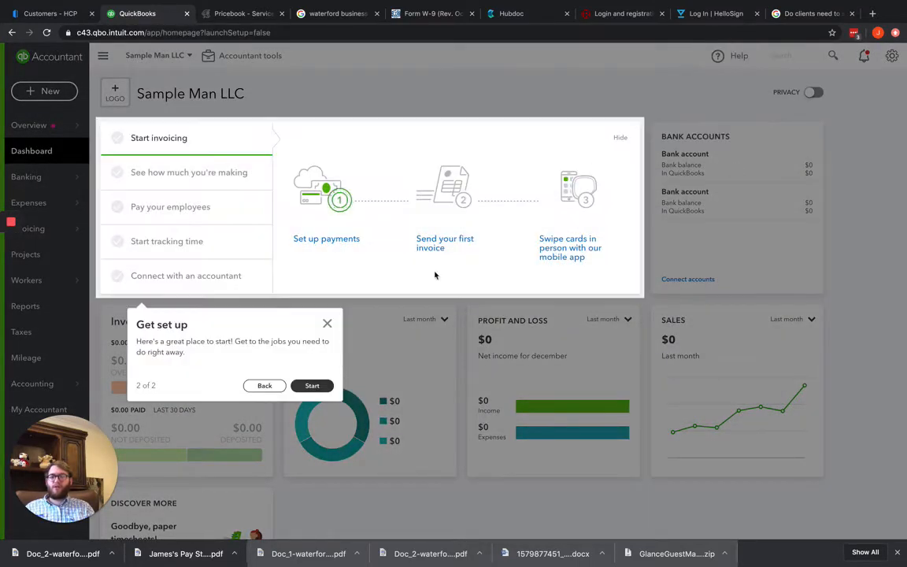
click(328, 323)
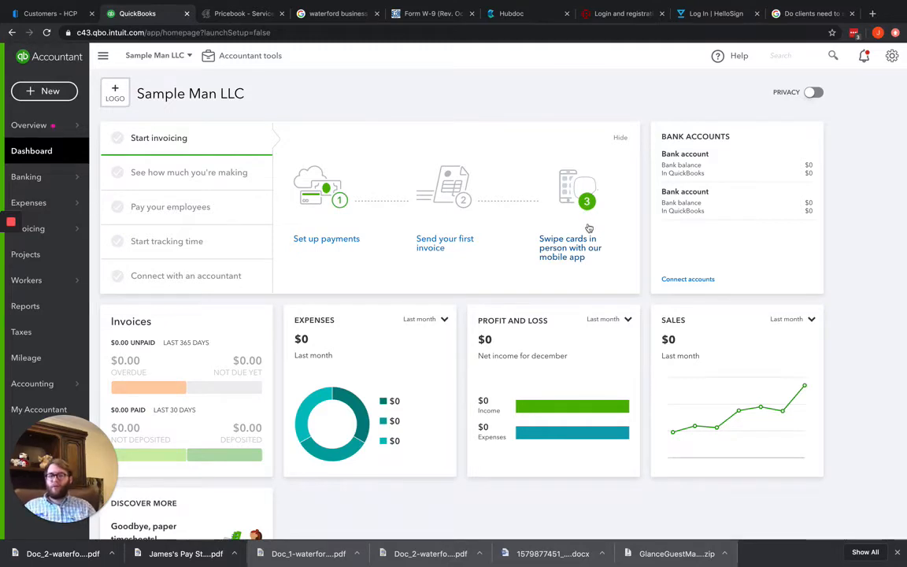
Open the payments setup from the invoicing checklist and review the information it requires
click(327, 233)
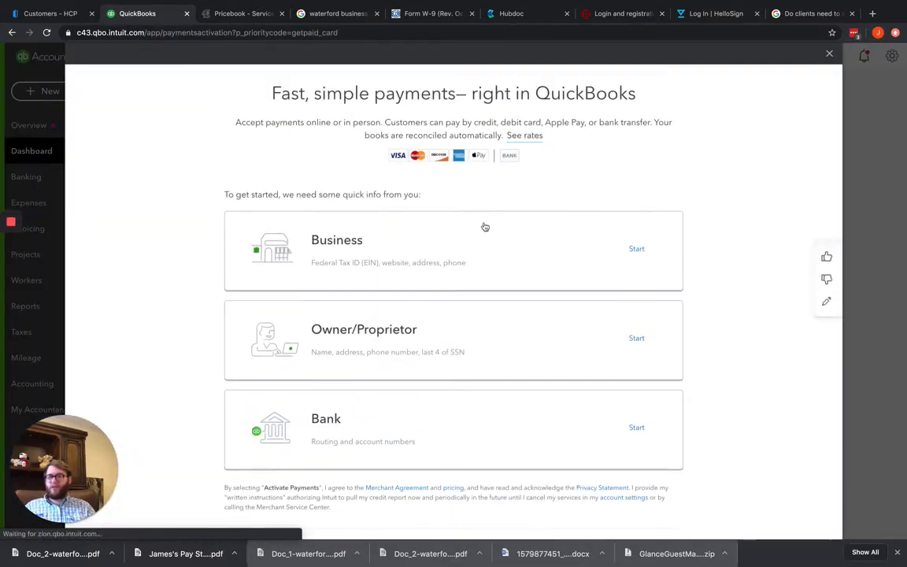
scroll(468, 198, down, 1)
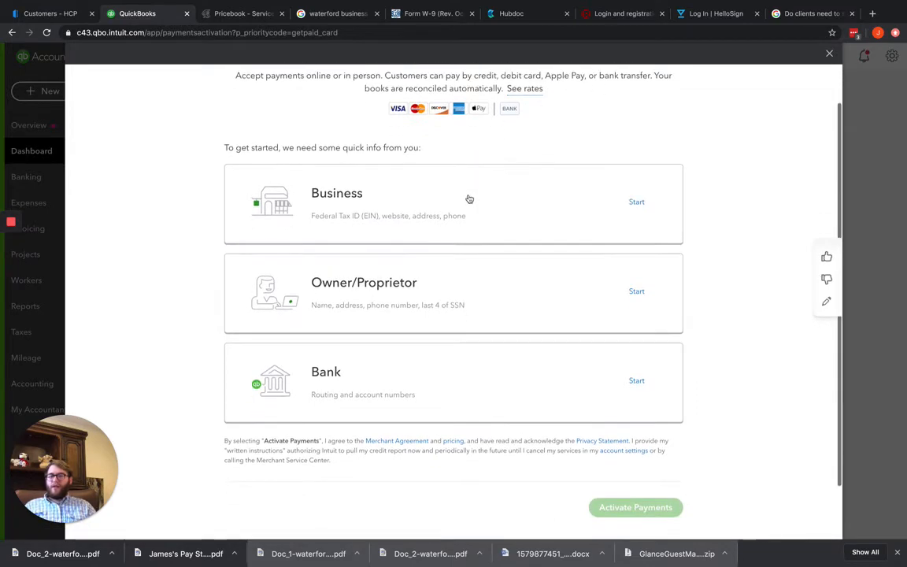
scroll(469, 198, up, 1)
scroll(469, 199, up, 1)
scroll(466, 199, down, 1)
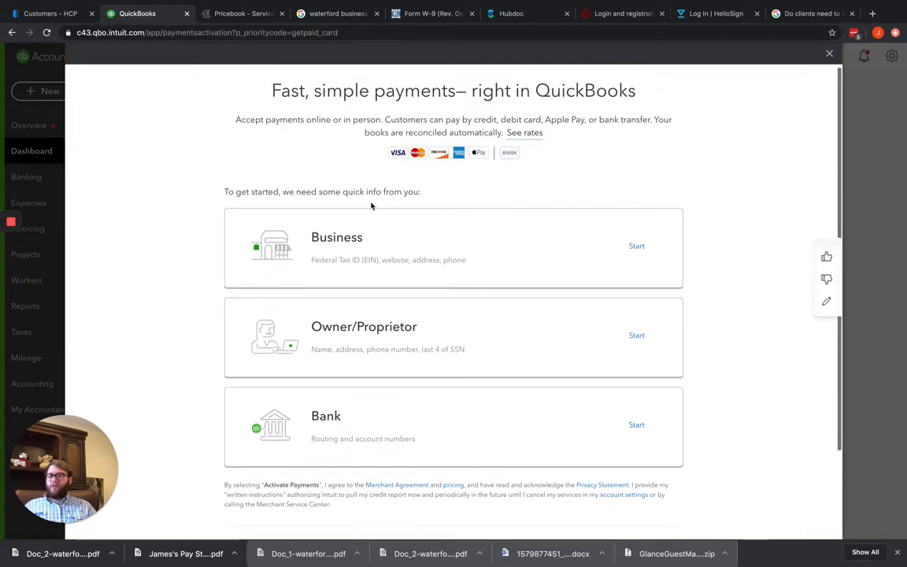
Open the Business section of the payments application and review the available business types without choosing one
click(634, 246)
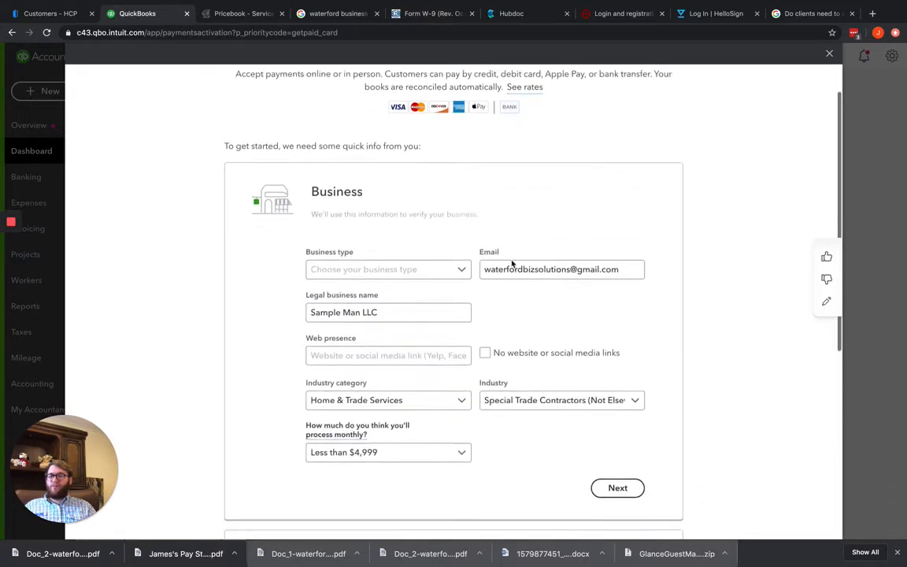
click(398, 175)
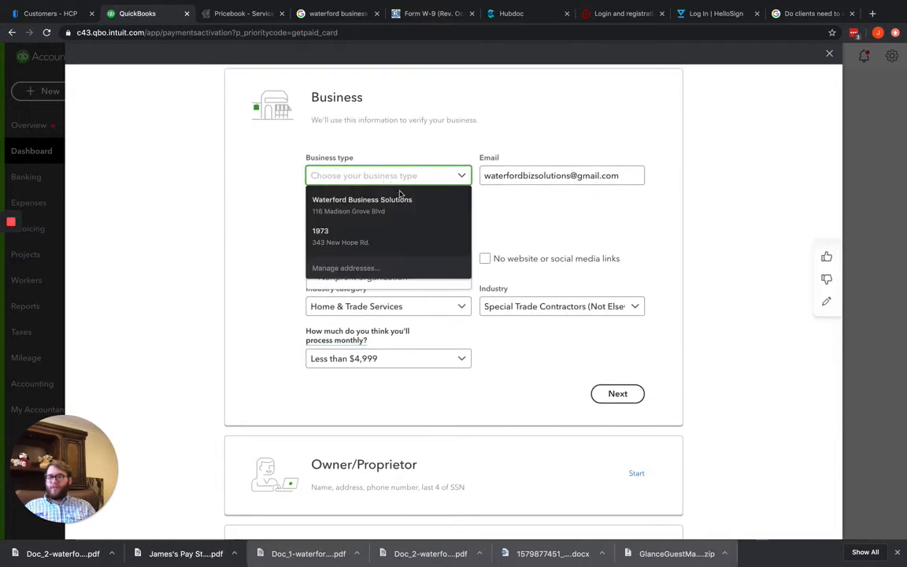
click(652, 208)
click(463, 175)
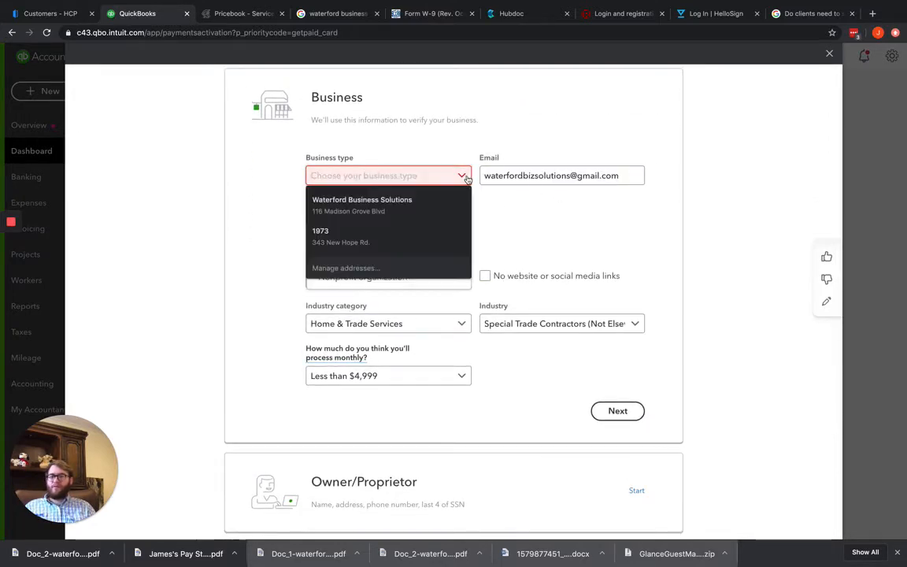
click(564, 235)
click(415, 173)
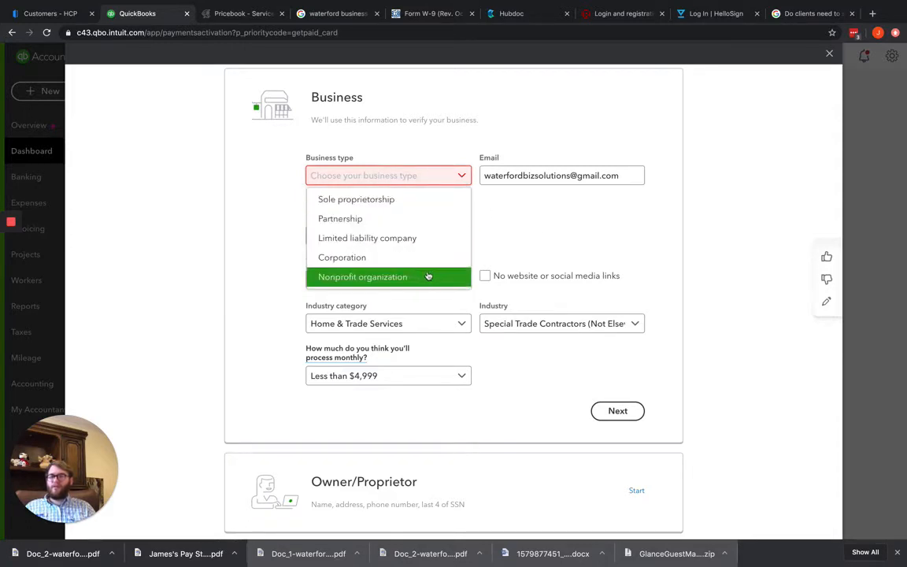
click(544, 229)
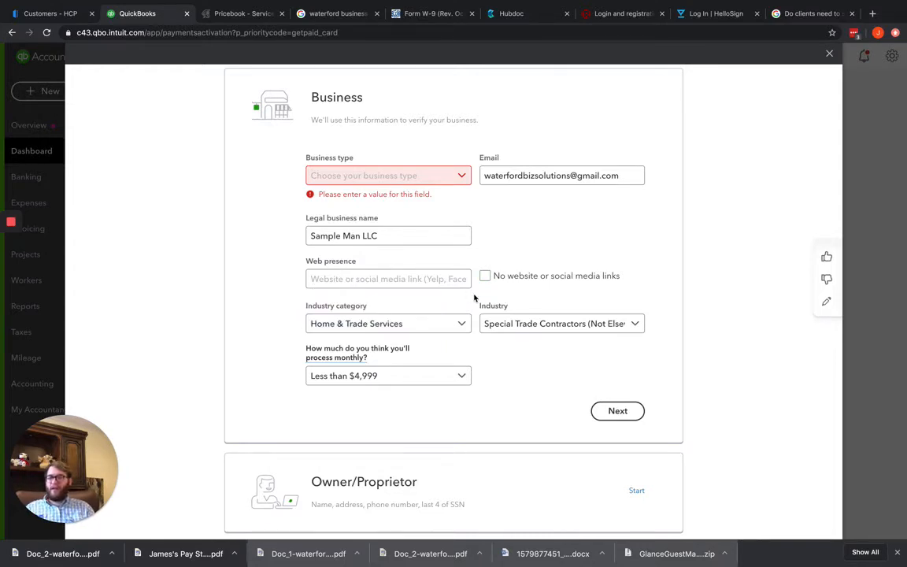
Review the monthly processing volume ranges and the industry options in the Business section without changing them
click(462, 376)
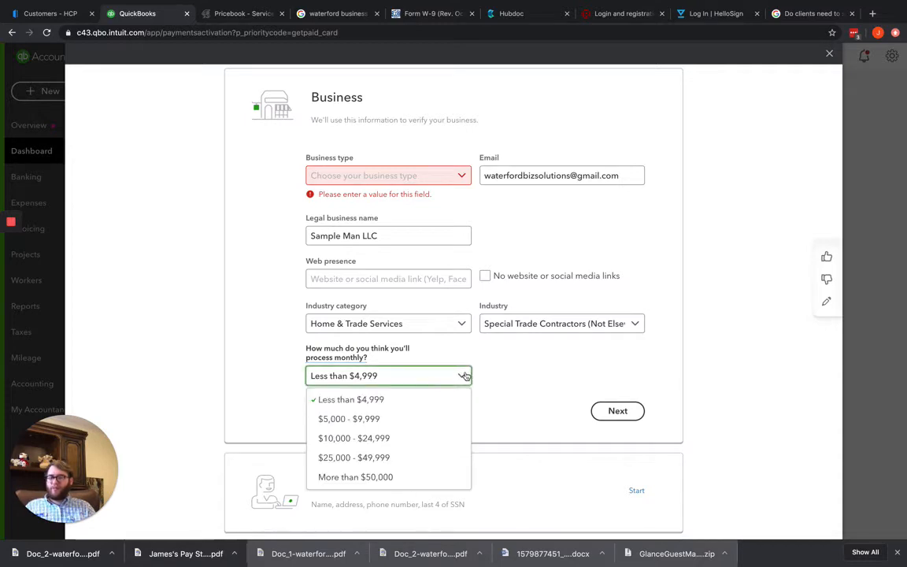
click(507, 377)
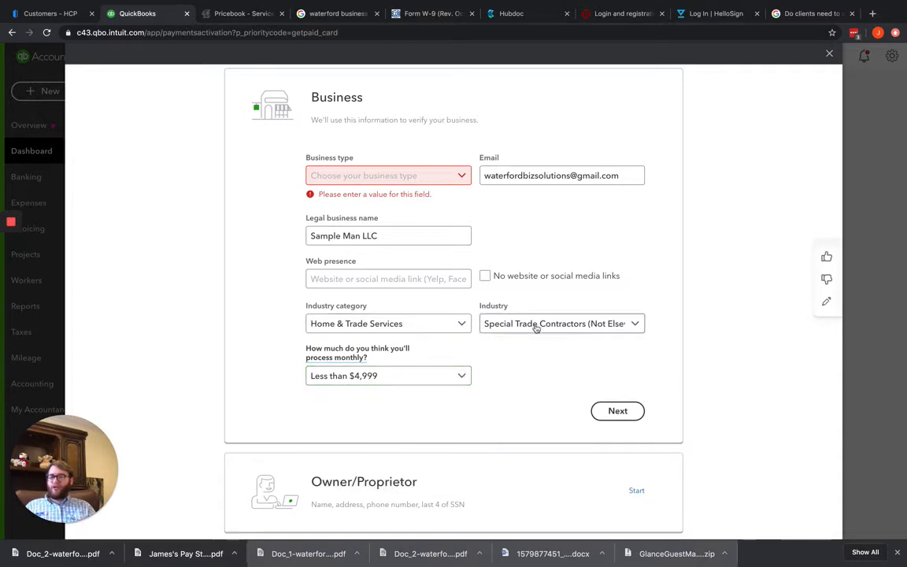
click(544, 329)
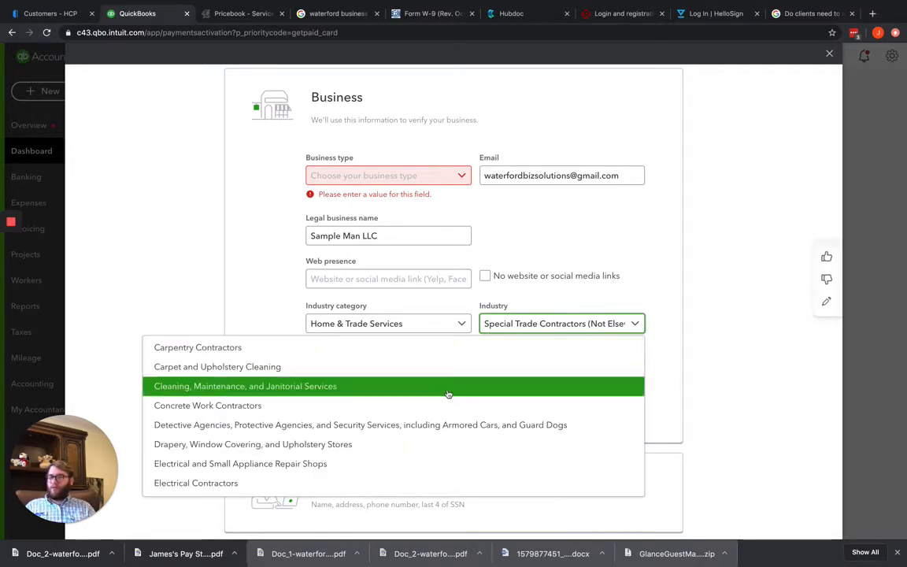
click(685, 266)
scroll(660, 276, down, 3)
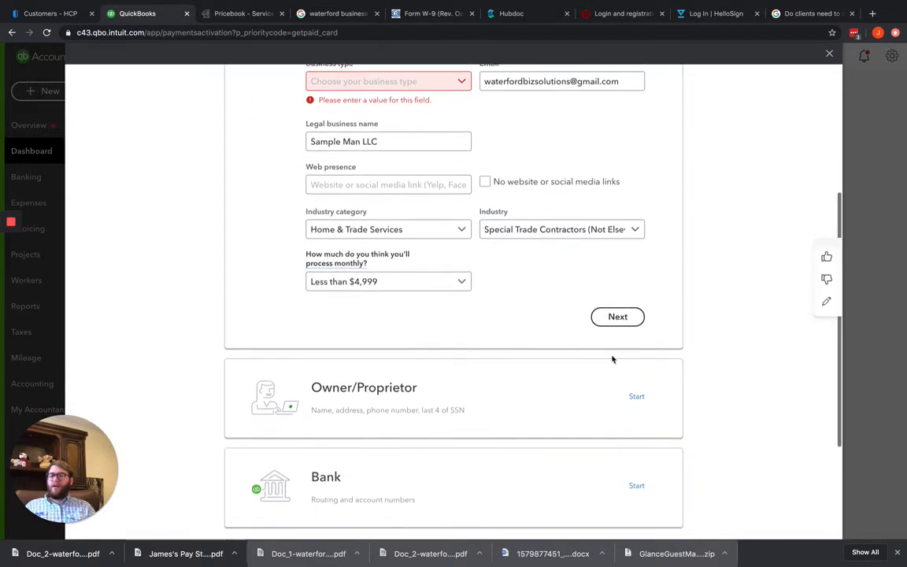
Review the Owner/Proprietor and Bank sections and the agreement text for activating payments
click(634, 395)
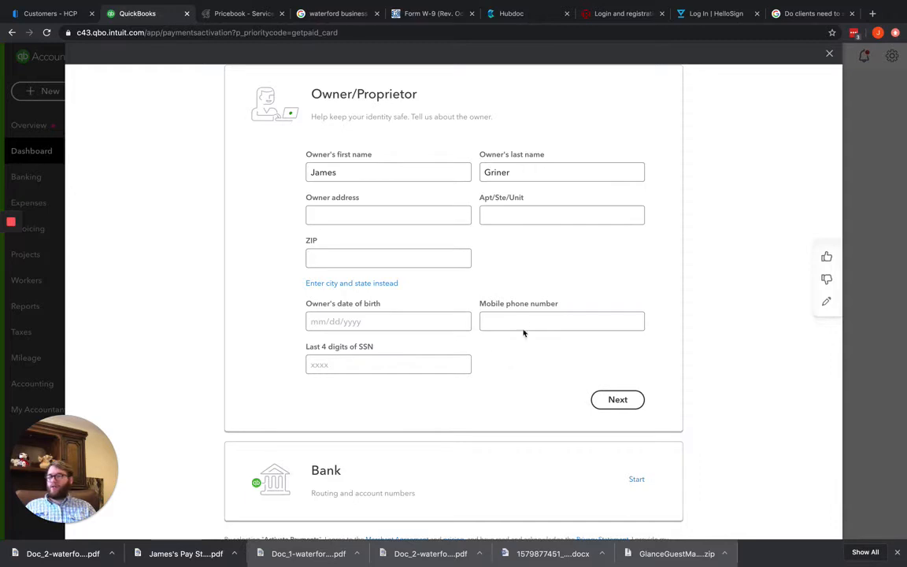
scroll(536, 310, down, 2)
click(635, 407)
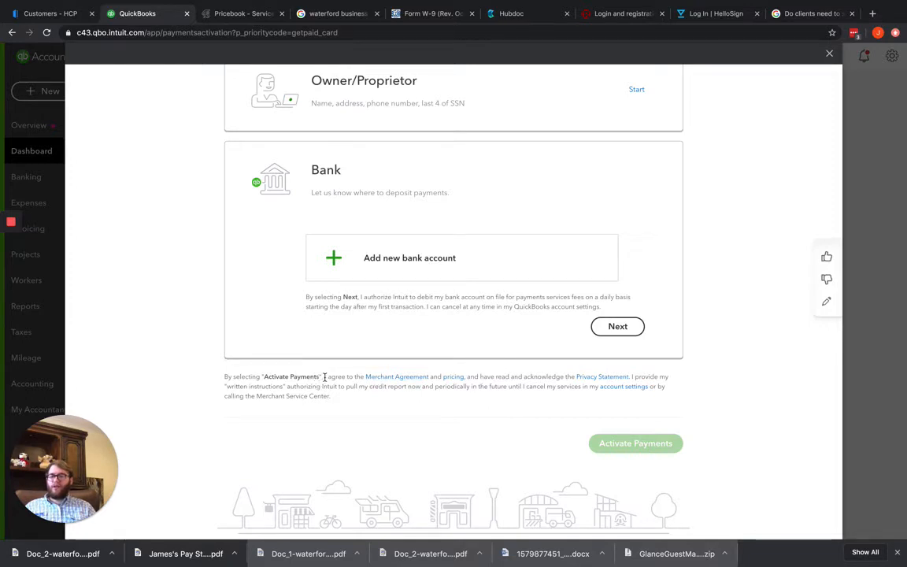
drag(324, 376, 461, 406)
click(437, 412)
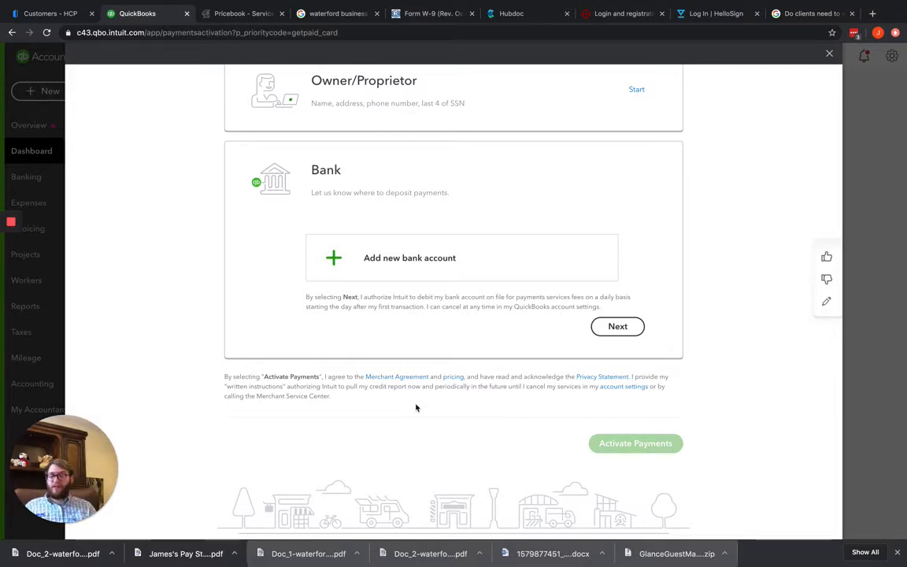
Open the payments pricing details, examine the transaction, card, chargeback, bank reject and ACH fees, and close the pricing page
click(451, 378)
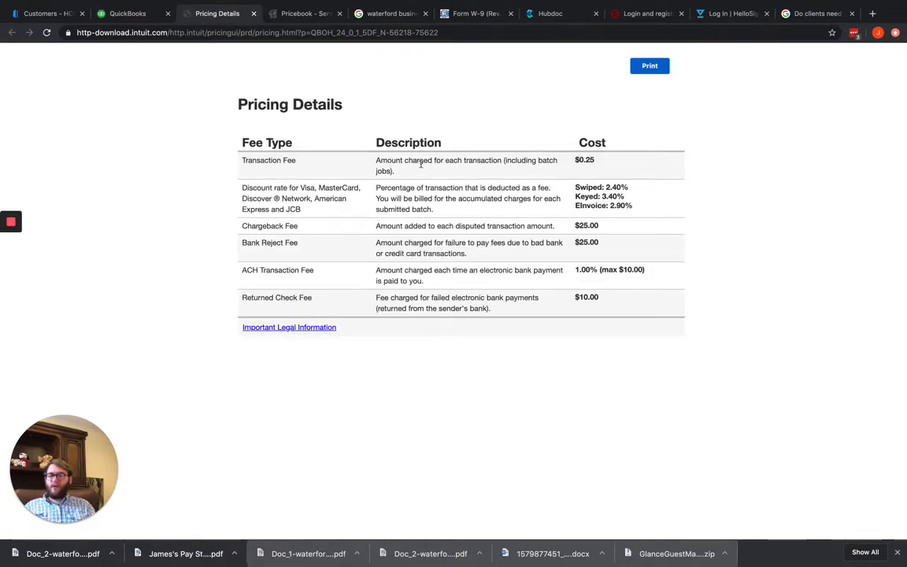
drag(421, 171, 374, 166)
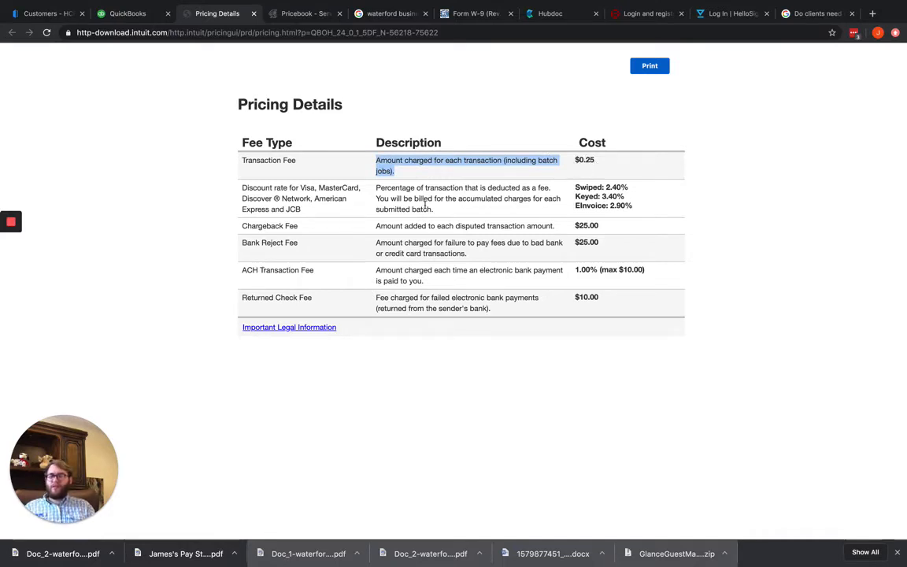
drag(376, 188, 473, 212)
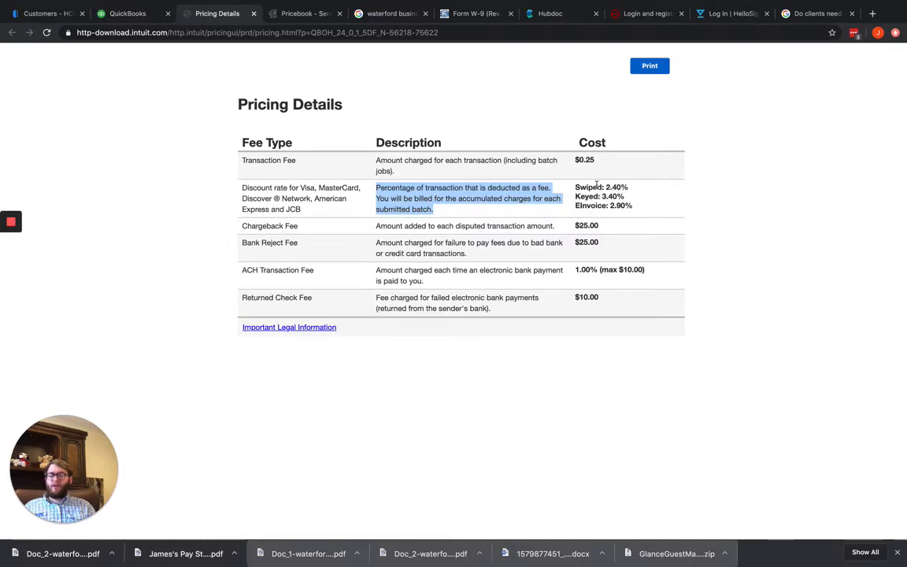
drag(611, 214, 632, 208)
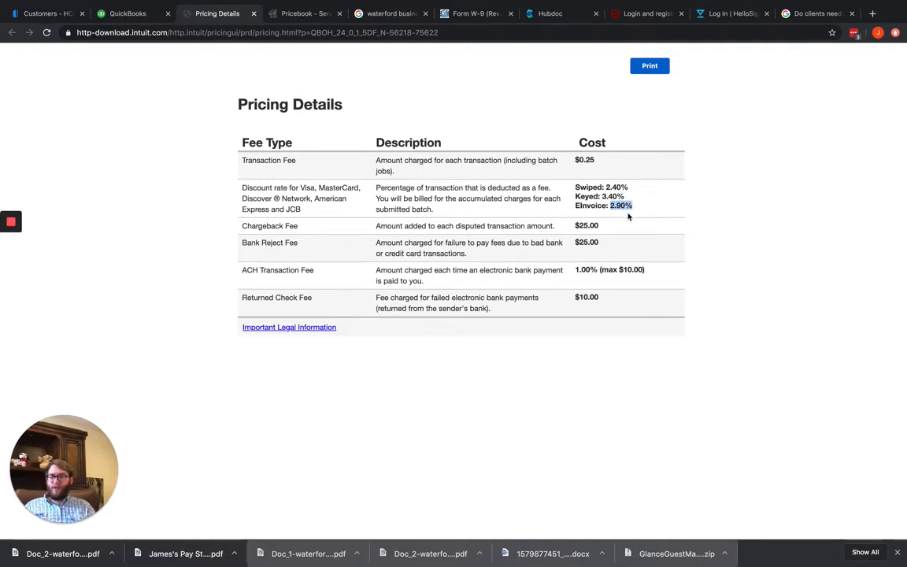
drag(602, 226, 575, 228)
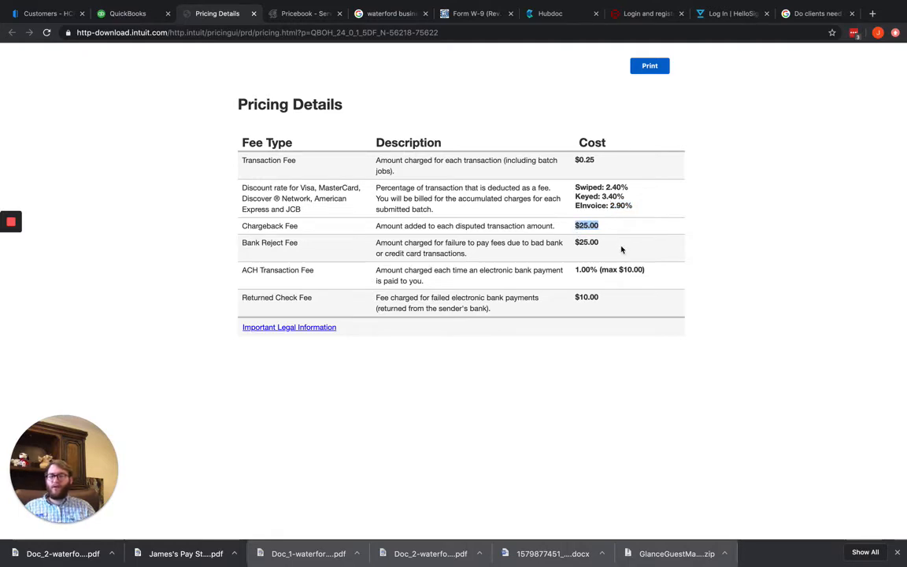
drag(599, 251, 573, 251)
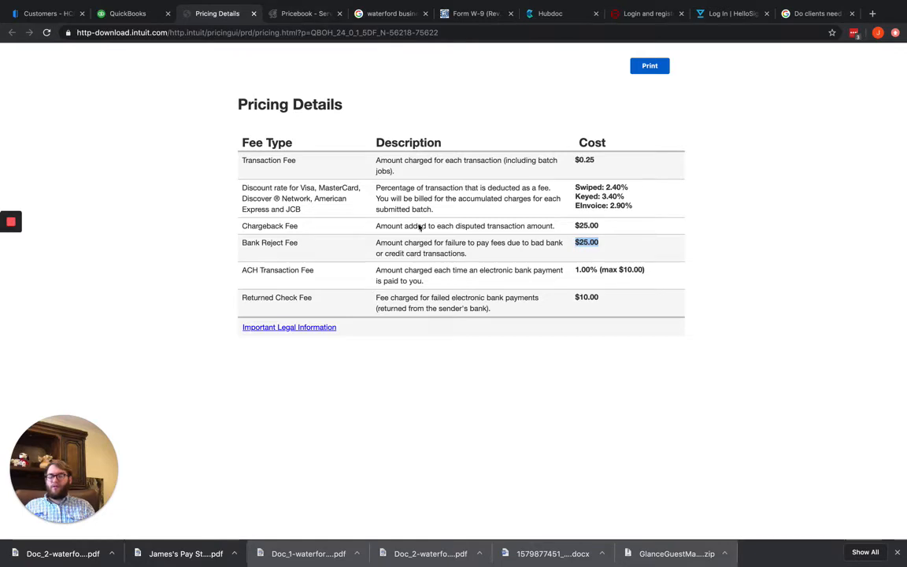
drag(239, 271, 323, 272)
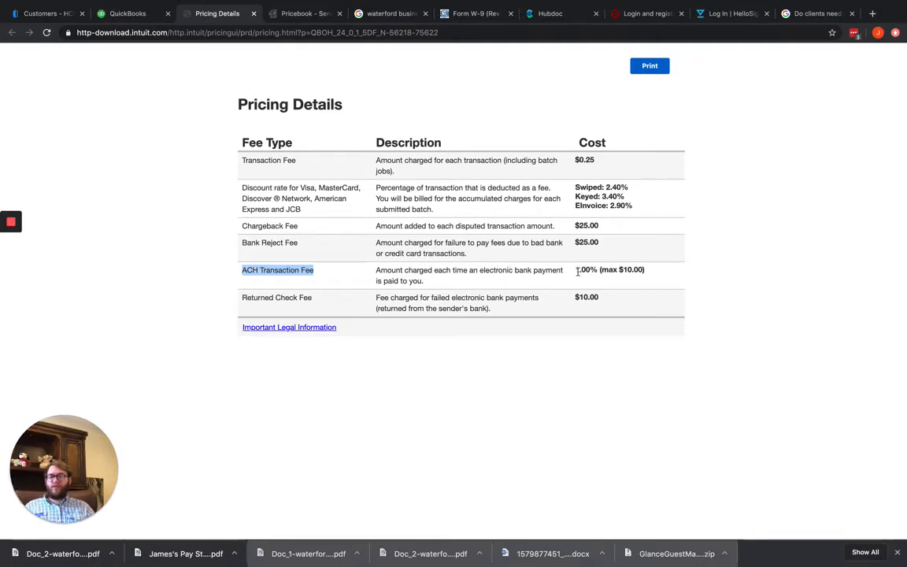
drag(575, 270, 661, 274)
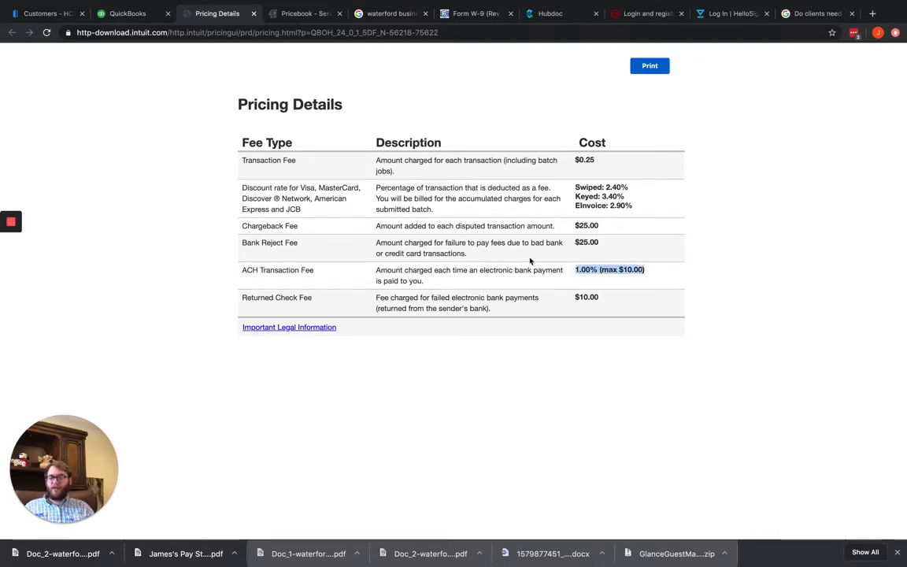
click(490, 268)
drag(429, 279, 376, 270)
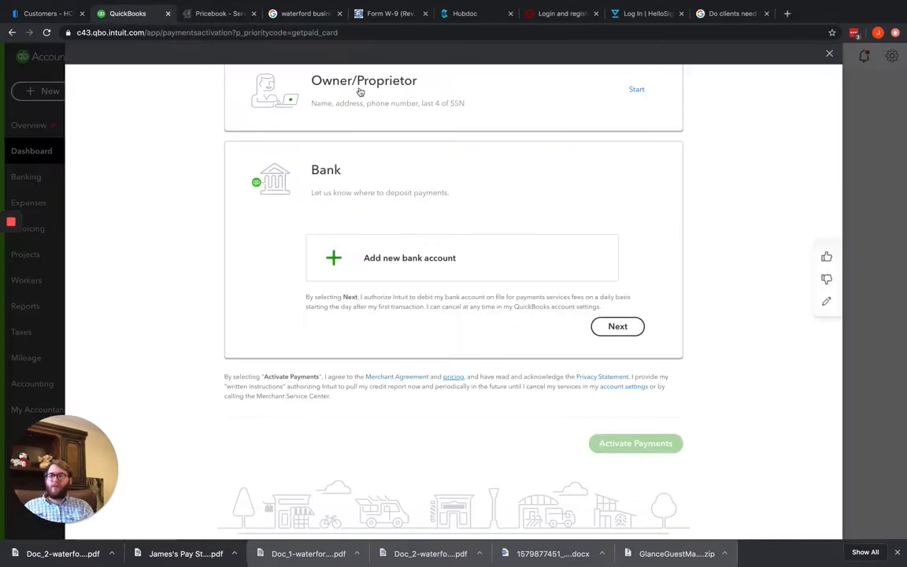
click(254, 13)
Leave the payments setup without finishing it and return to the dashboard
scroll(547, 311, up, 3)
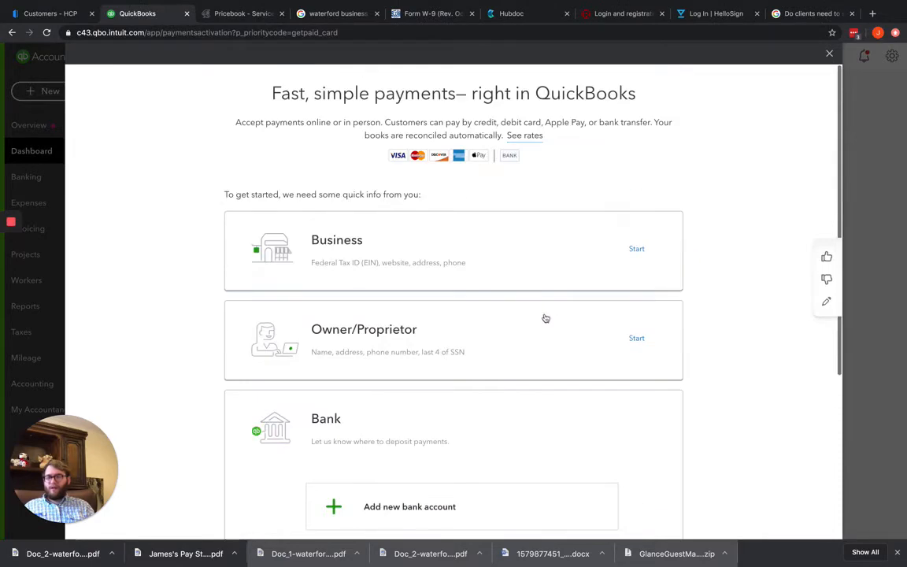
scroll(649, 386, down, 3)
scroll(706, 325, up, 5)
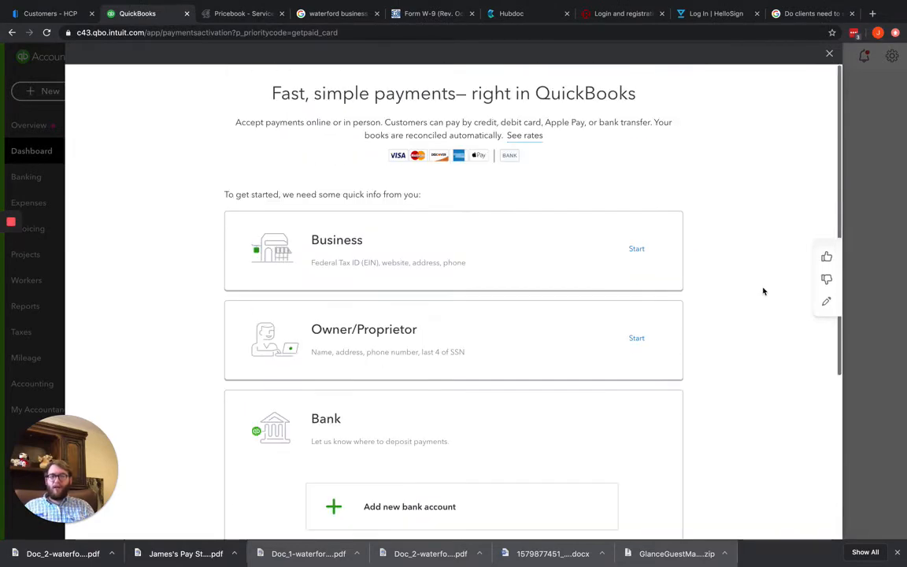
click(828, 55)
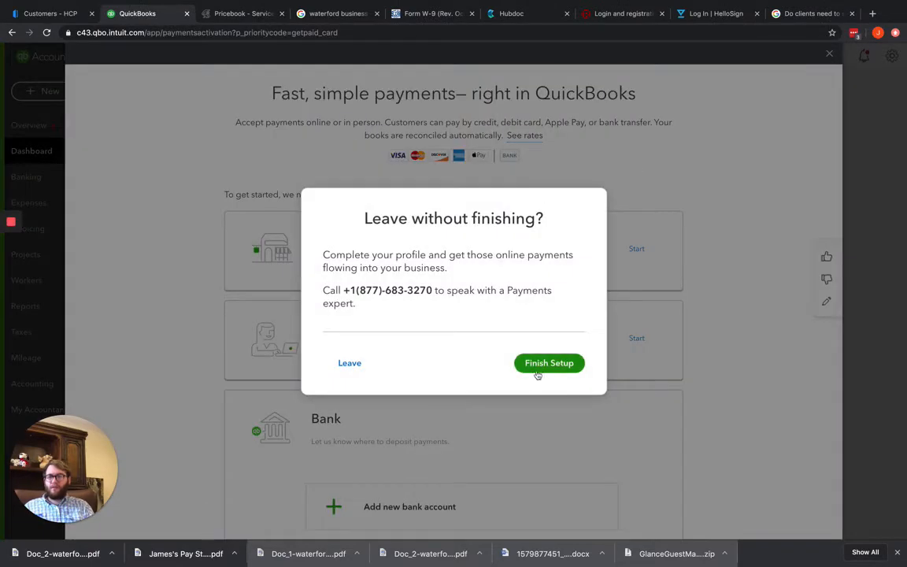
click(353, 364)
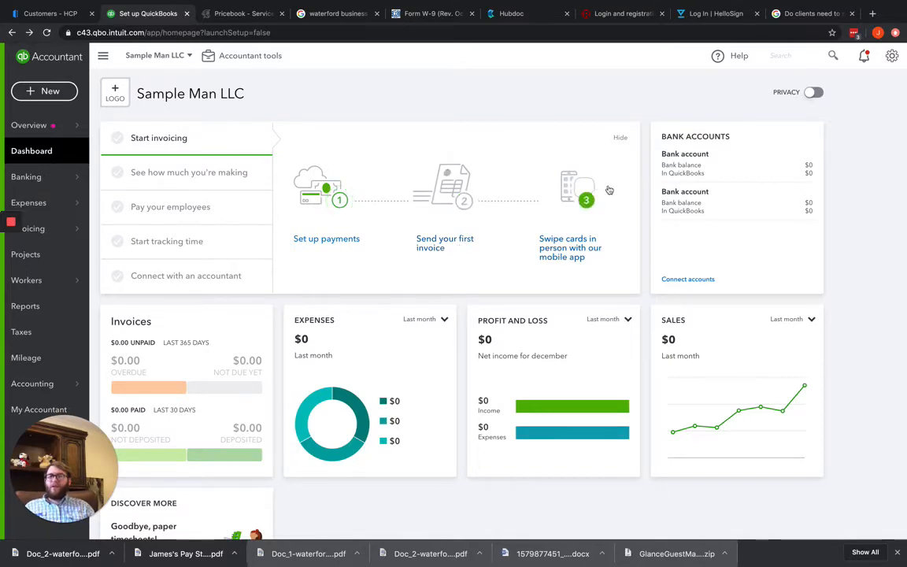
Open the company's Account and Settings and bring up the company name details, including the legal name, for editing
click(891, 55)
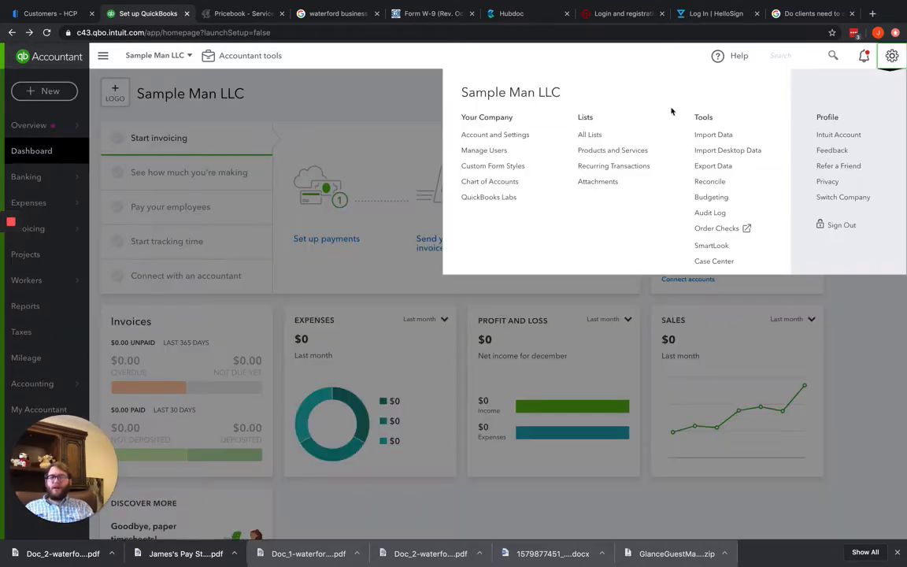
click(512, 140)
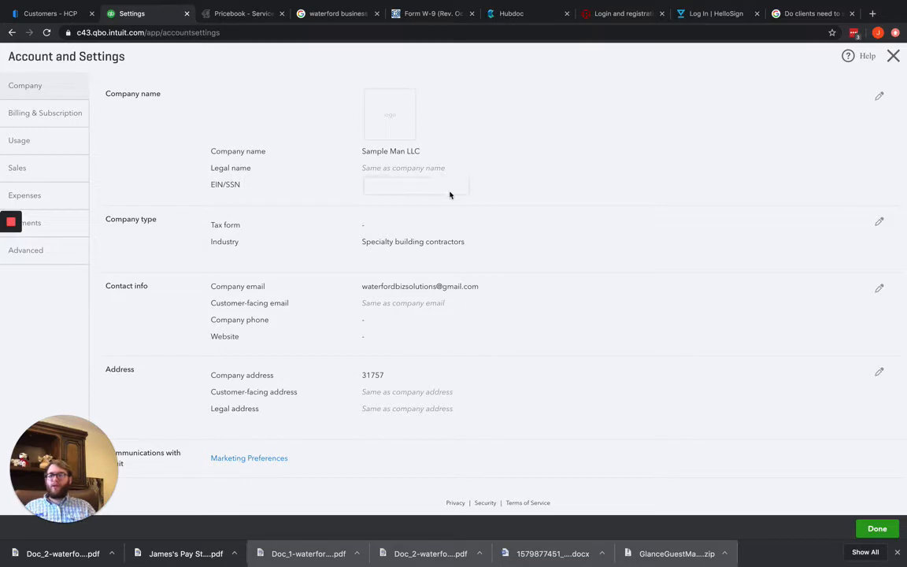
click(690, 153)
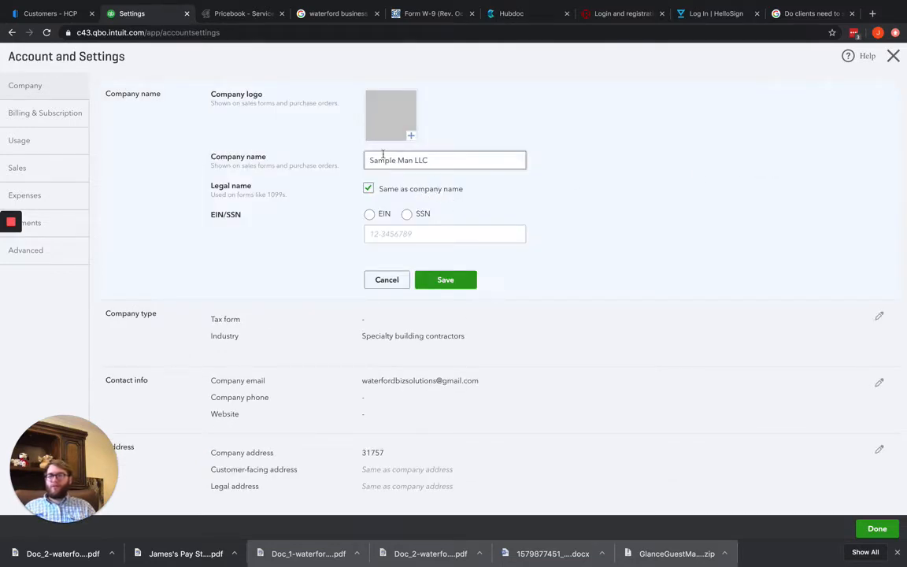
drag(266, 195, 202, 184)
click(299, 165)
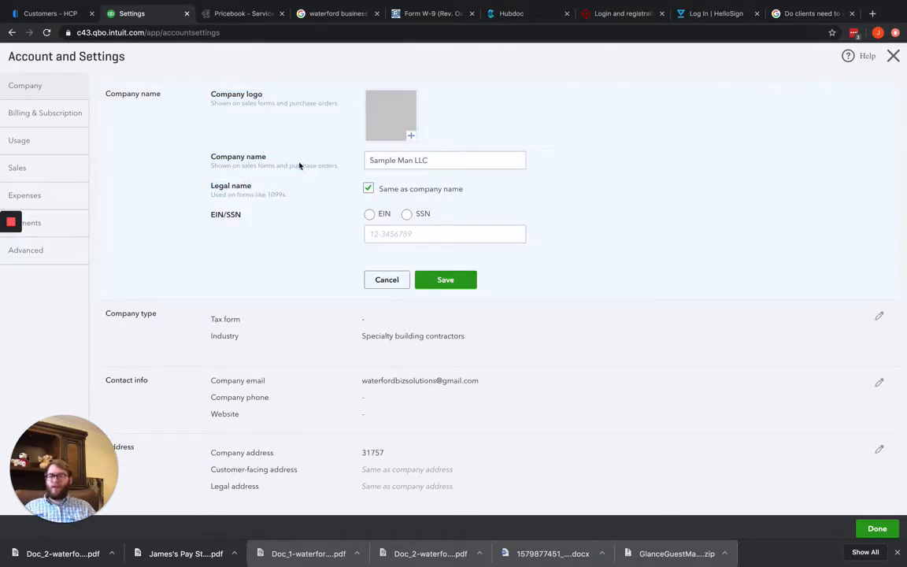
drag(321, 171, 193, 142)
click(268, 167)
Choose EIN as the tax ID type, enter the company's employer ID number with a hyphen after two digits, and save
click(367, 214)
click(384, 233)
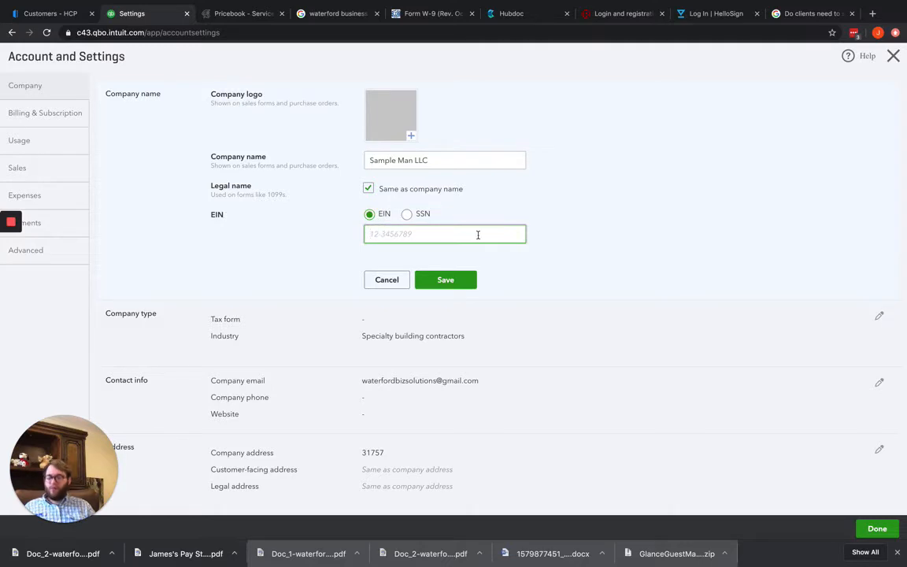
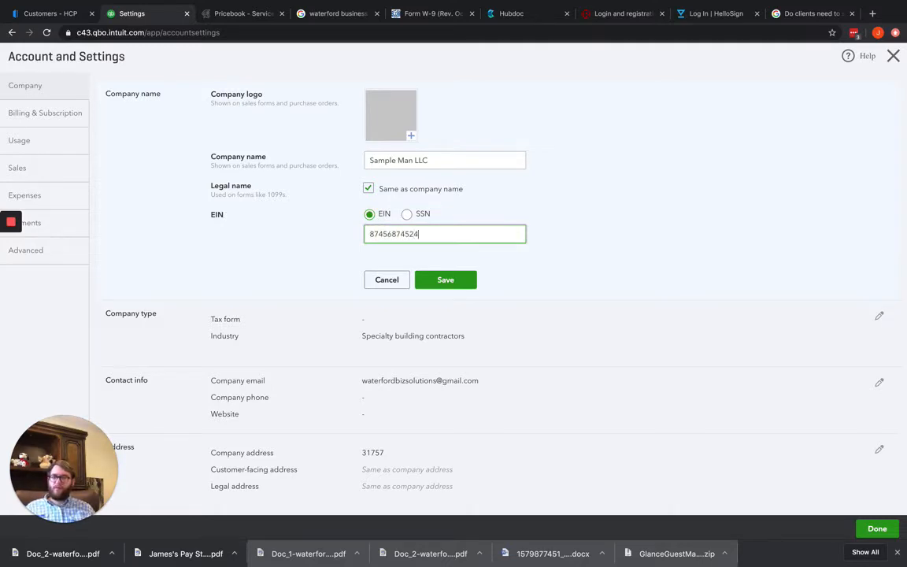
click(610, 254)
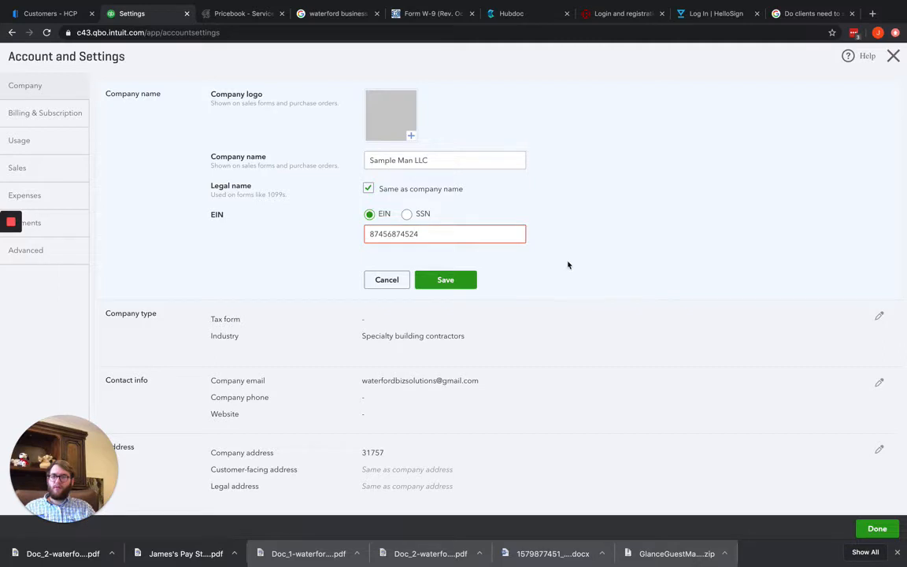
click(448, 236)
key(BackSpace)
key(BackSpace)
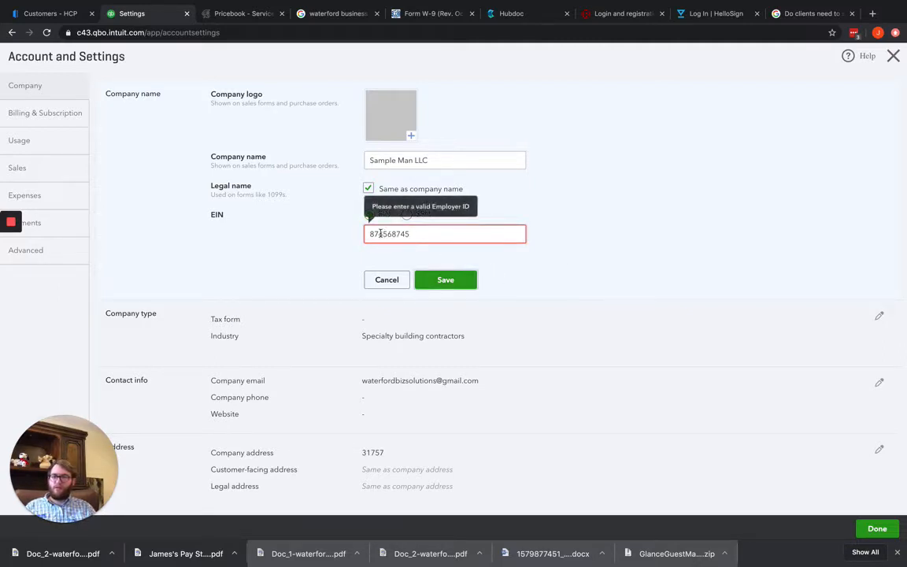
text(-)
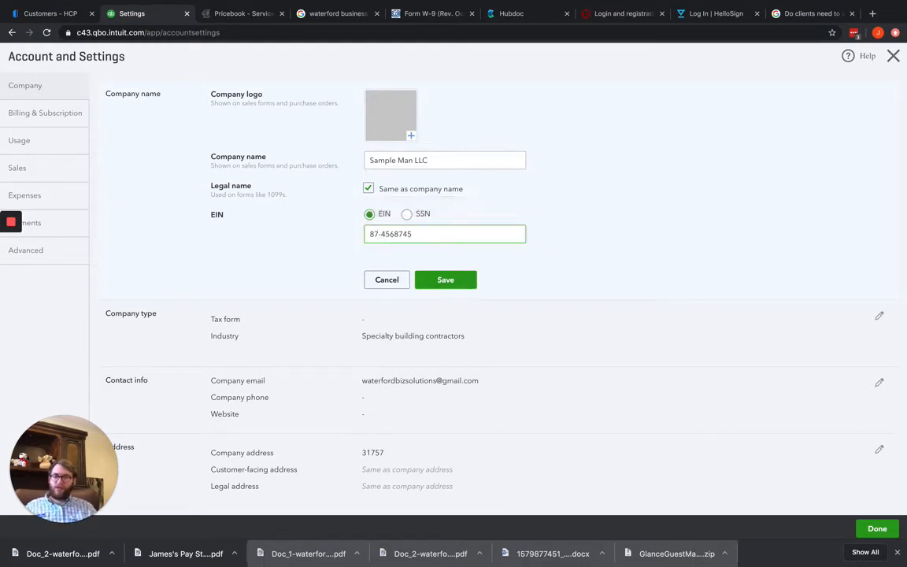
click(636, 287)
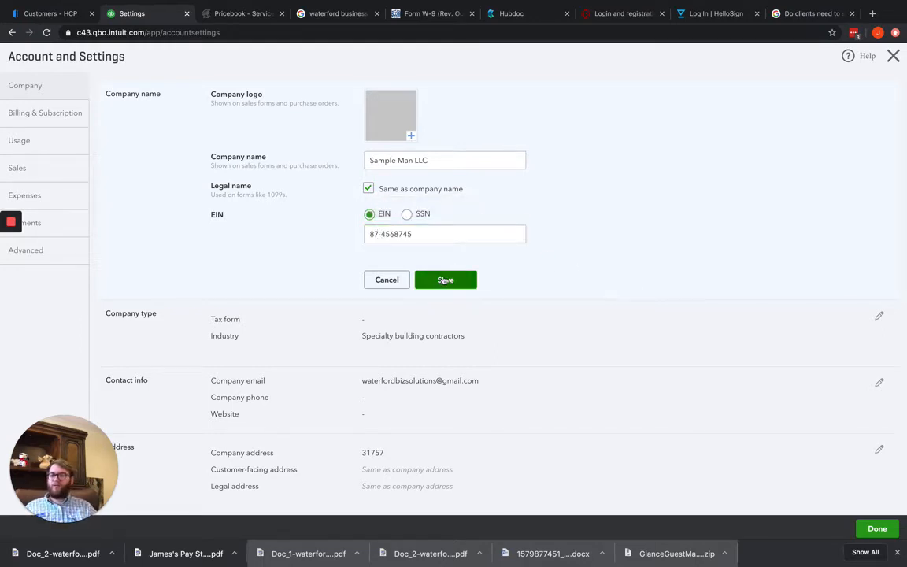
click(445, 280)
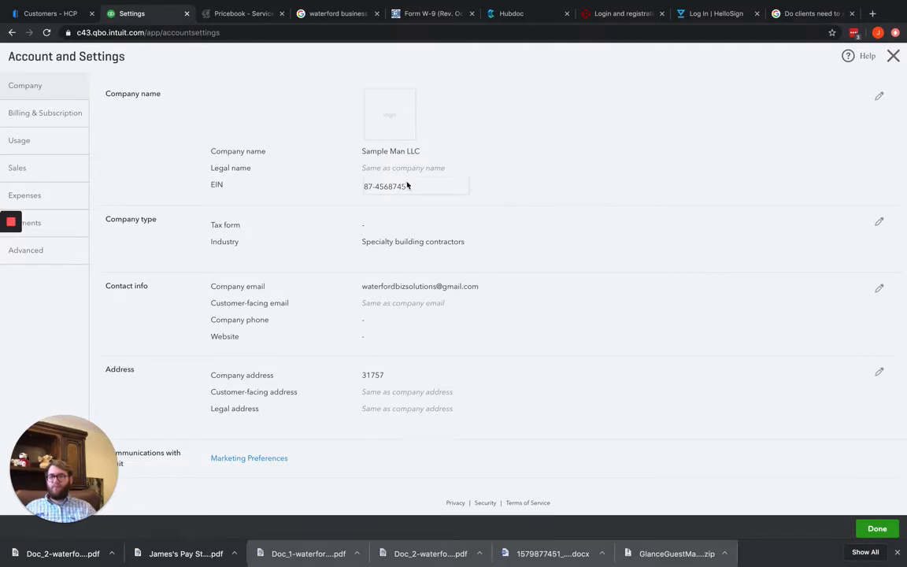
Upload the "Construction bookkeeping" image from the Waterford Images folder as the company logo and save it
click(404, 126)
click(402, 128)
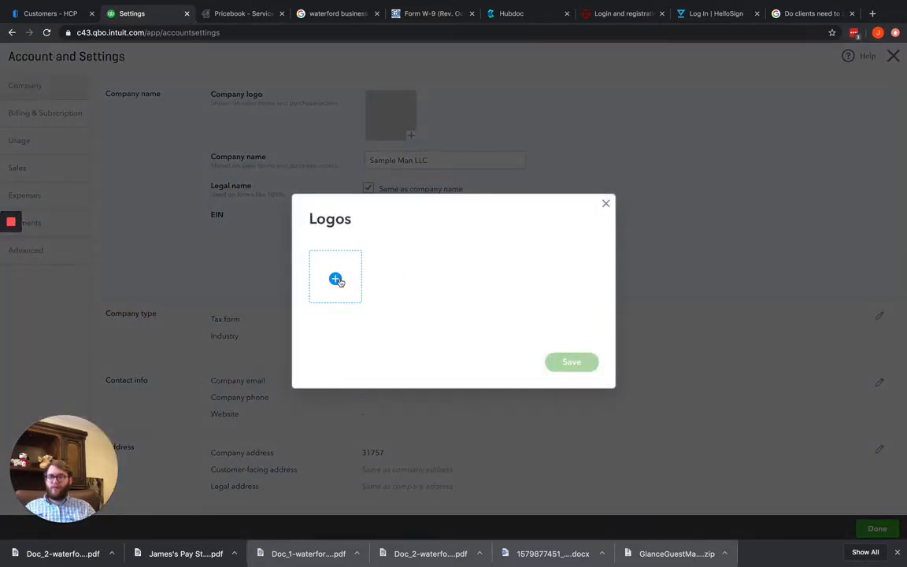
click(335, 279)
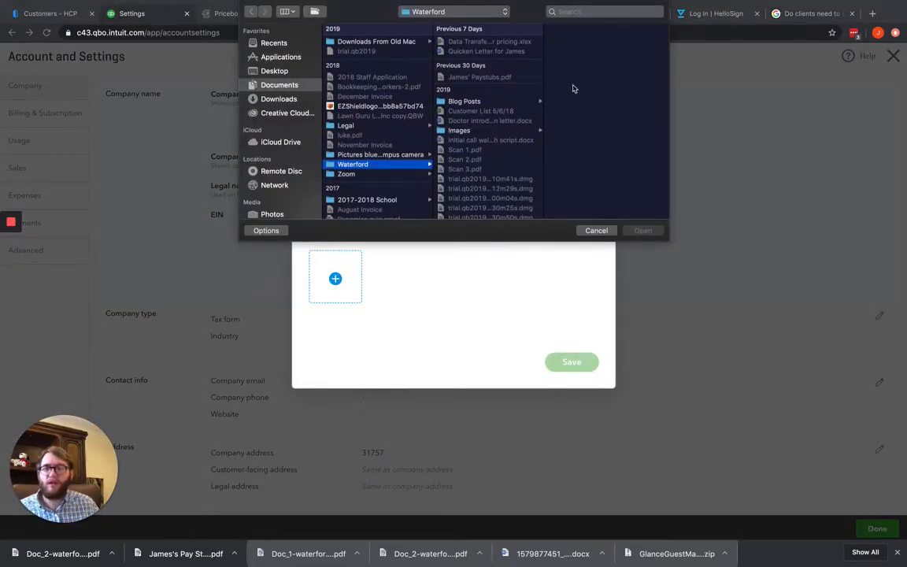
click(469, 132)
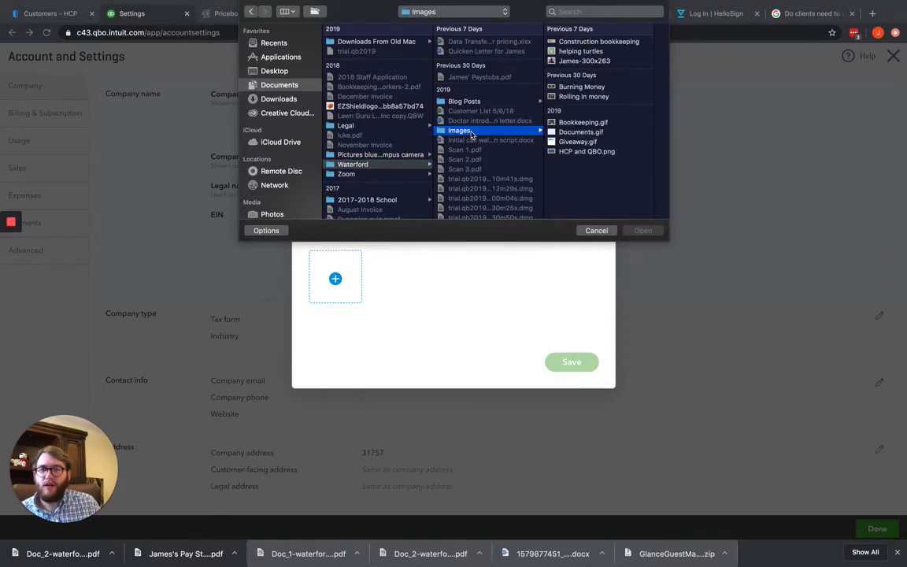
click(601, 41)
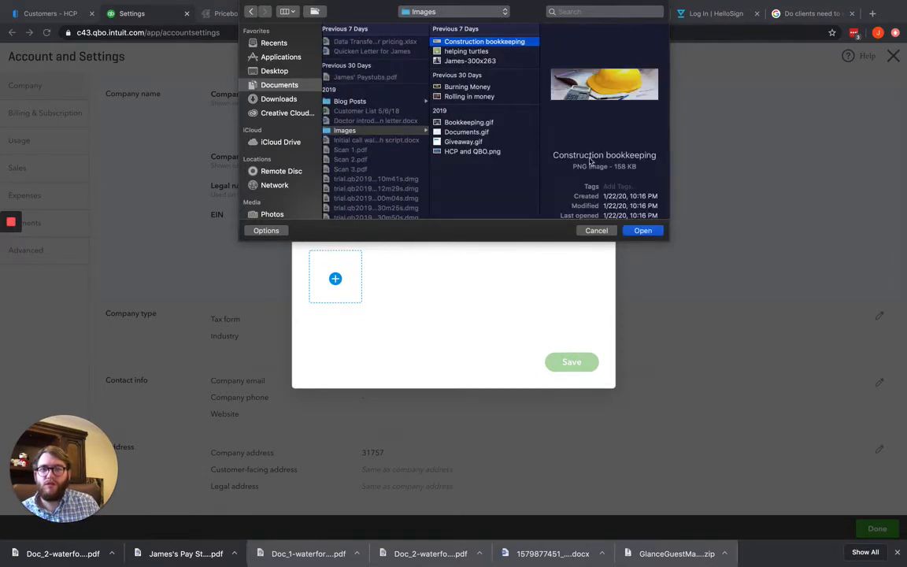
click(639, 230)
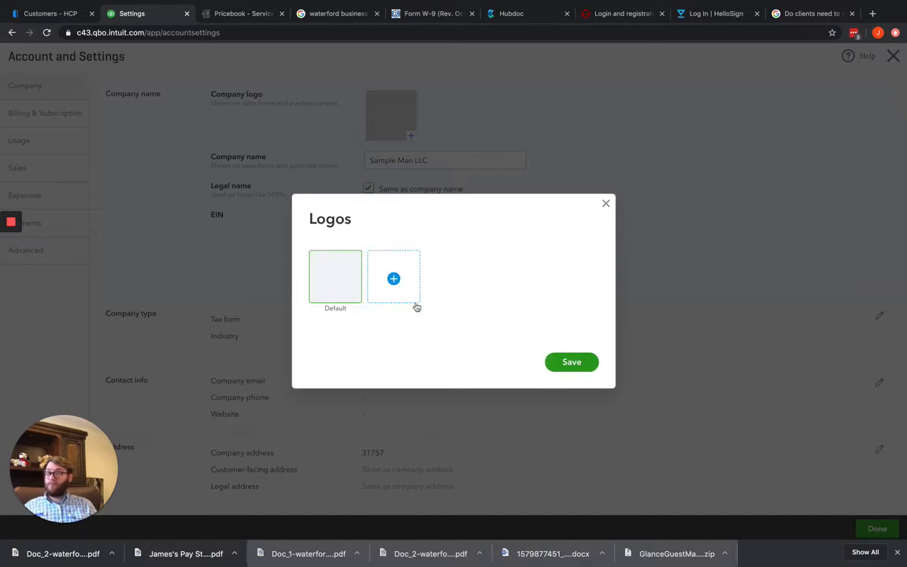
click(587, 370)
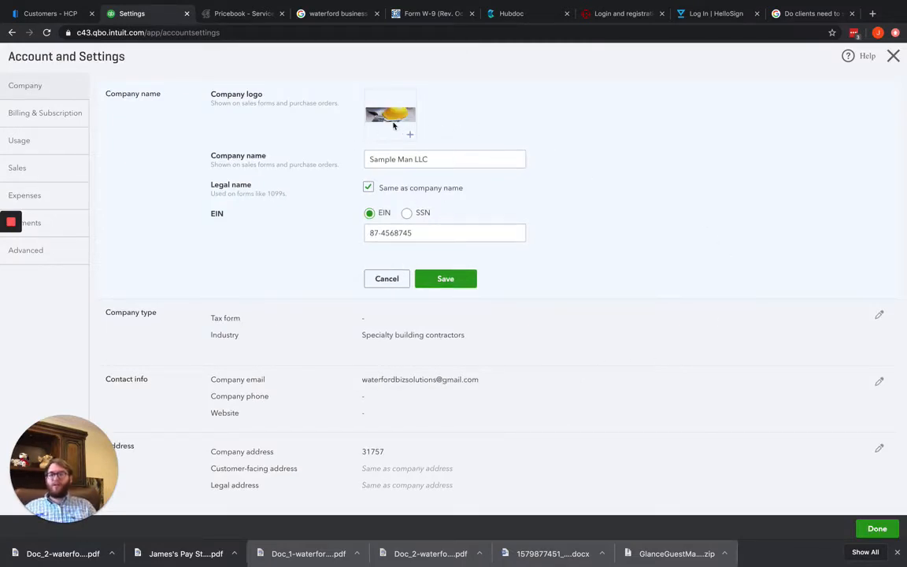
Review the EIN in the company name details and close that section without further changes
drag(431, 237, 345, 231)
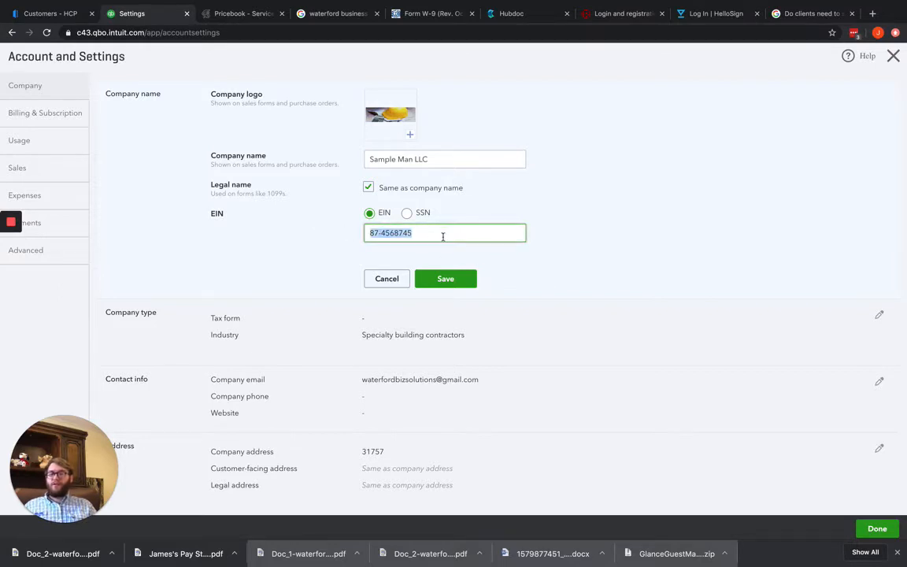
drag(455, 234, 340, 230)
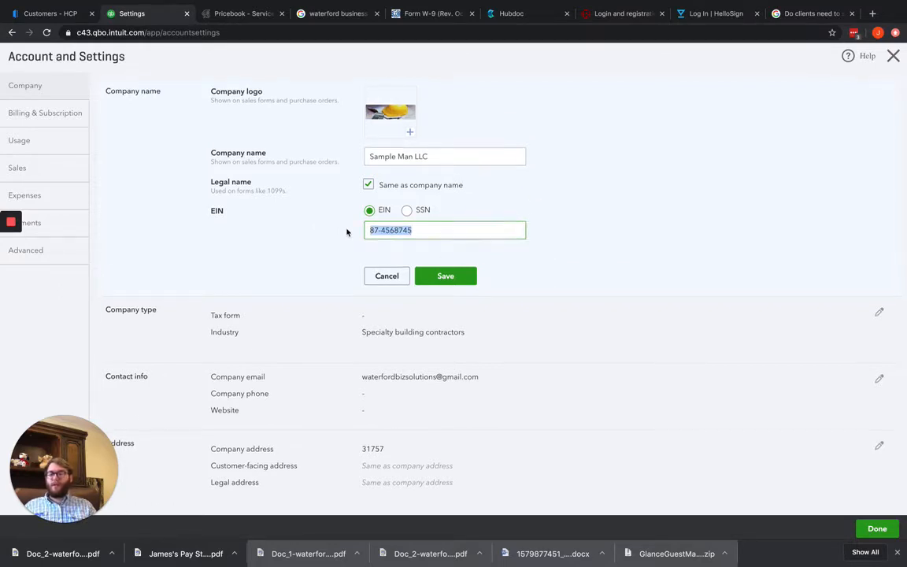
scroll(346, 232, down, 1)
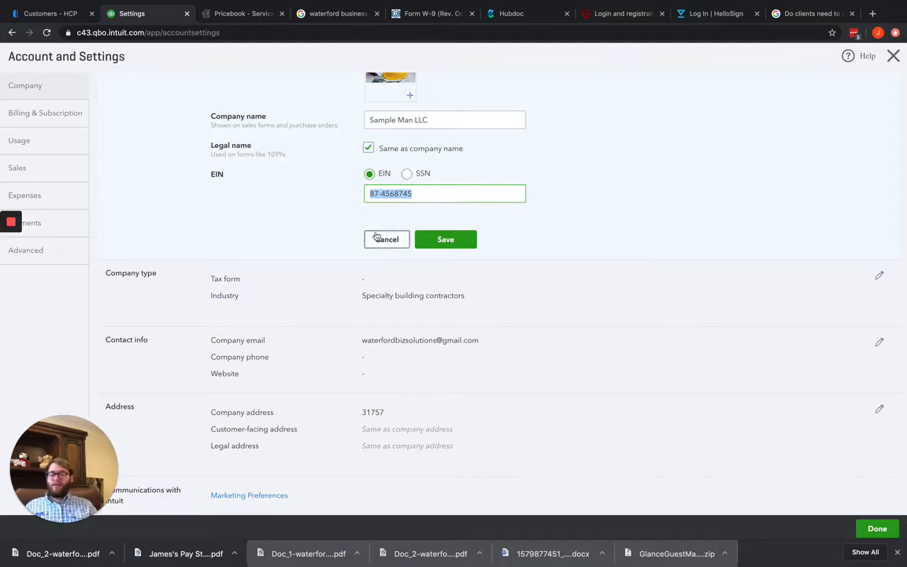
scroll(594, 252, up, 1)
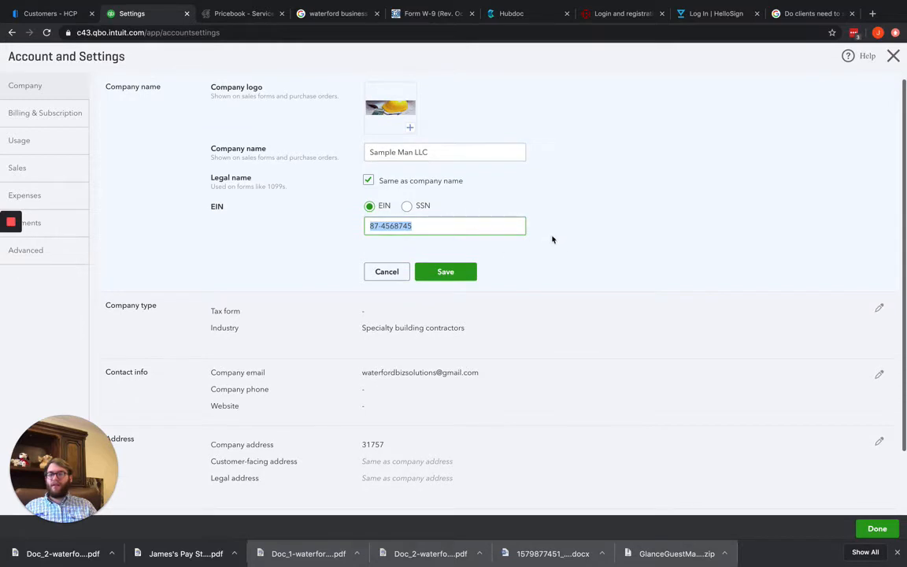
click(448, 246)
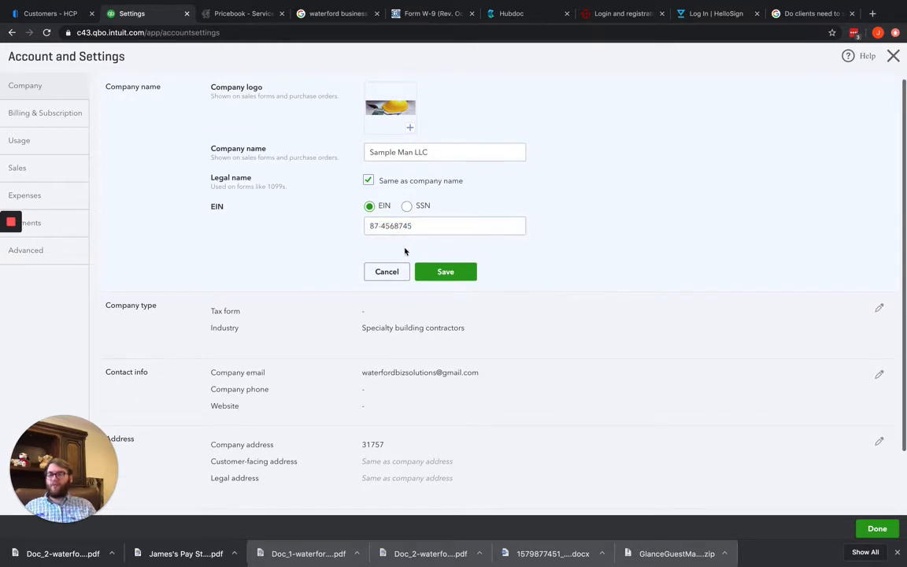
click(393, 273)
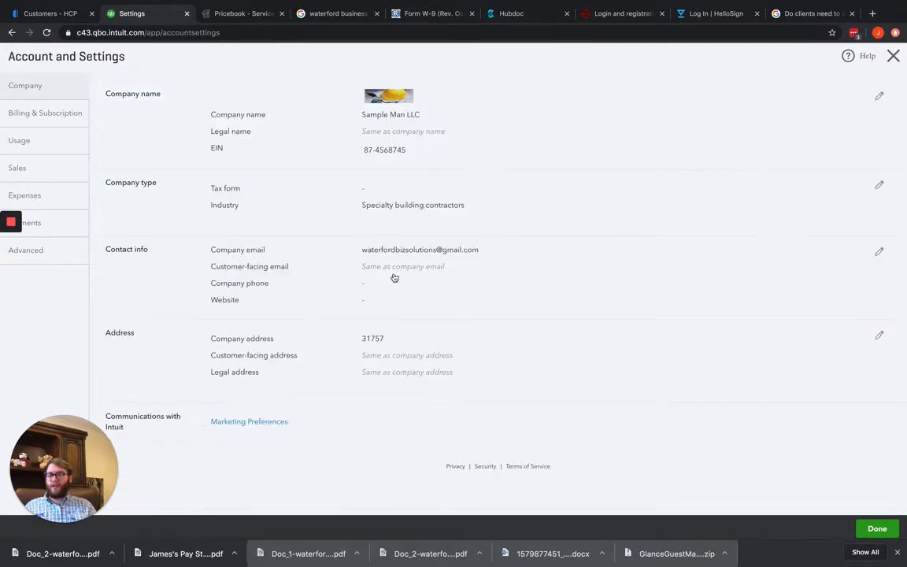
Set the company type's tax form to Limited liability, review the other tax form options, and save the section
click(404, 194)
click(456, 196)
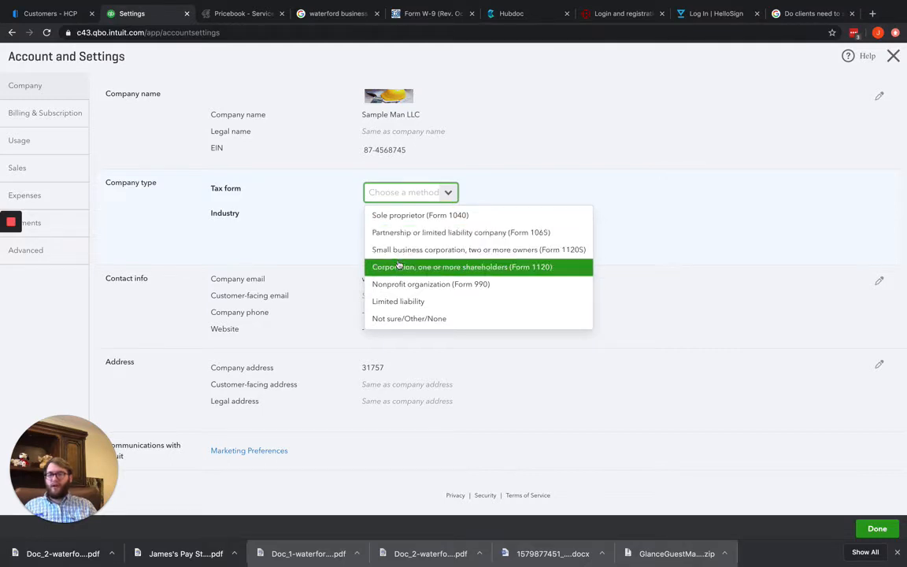
click(400, 302)
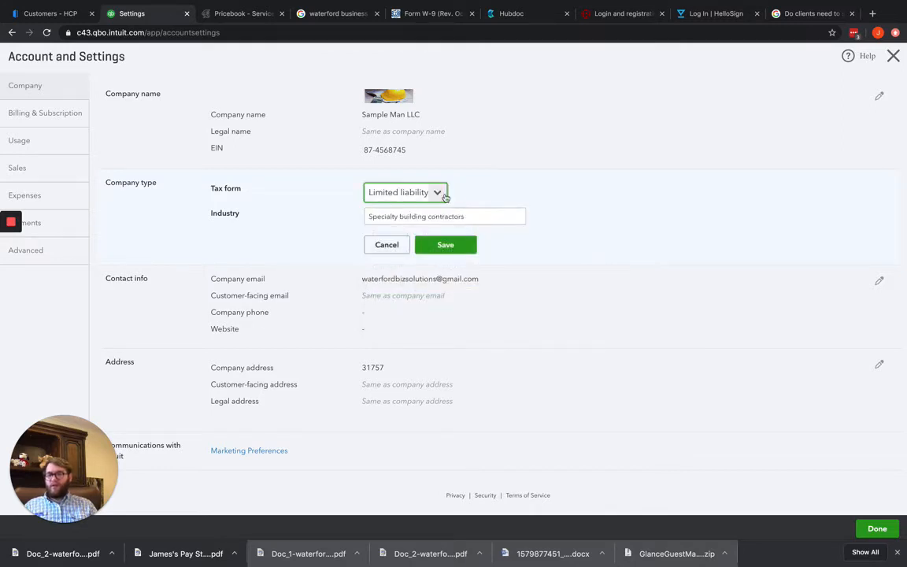
click(443, 194)
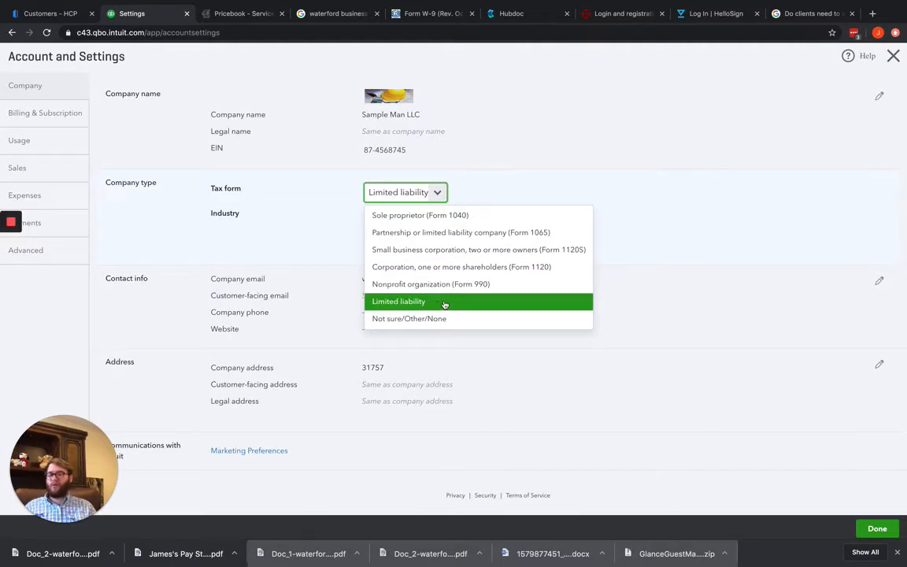
click(284, 219)
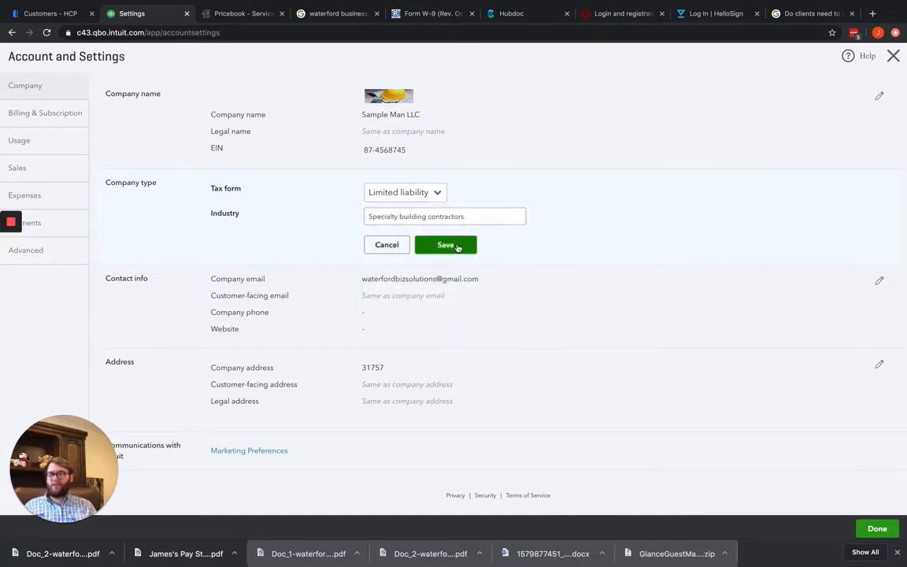
click(456, 247)
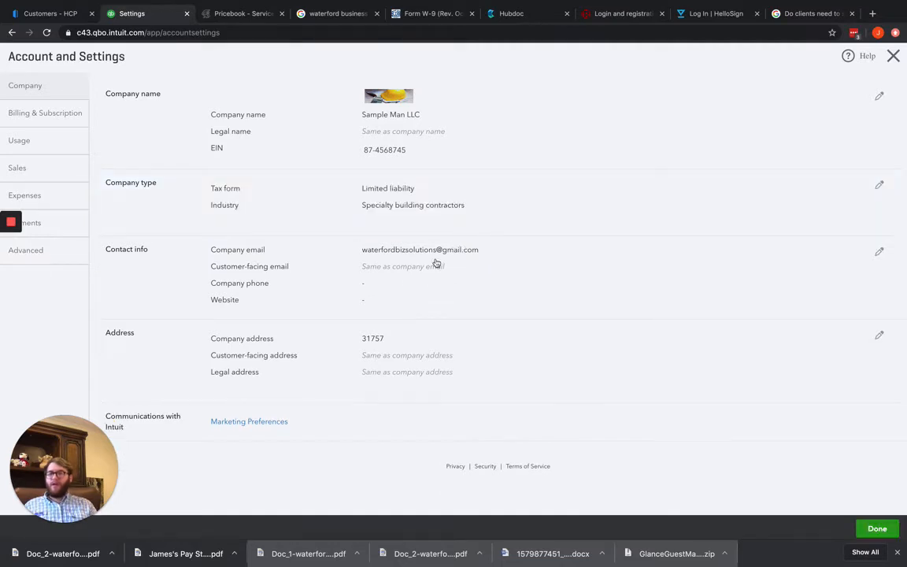
Edit the contact info to use a separate customer-facing email instead of the company email, and enter the customer-facing email address
click(432, 262)
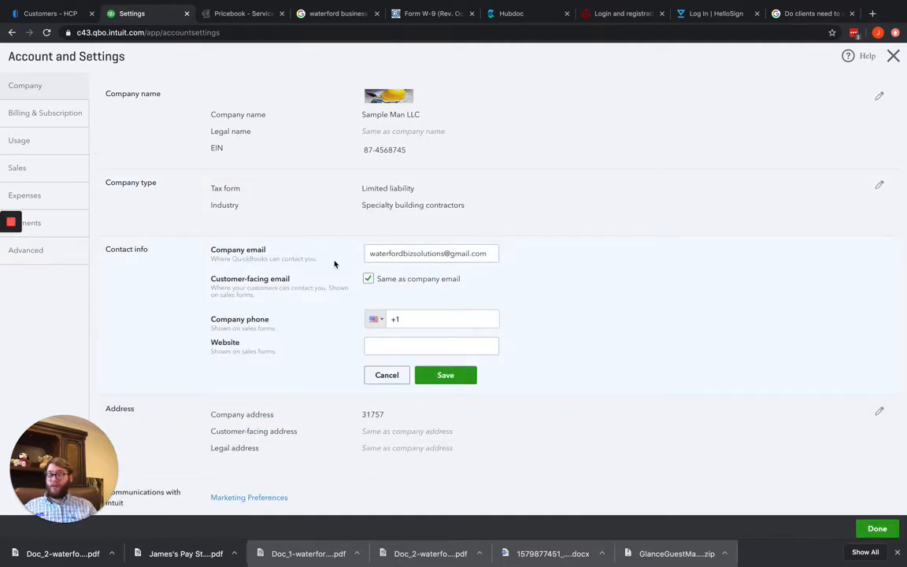
triple_click(375, 253)
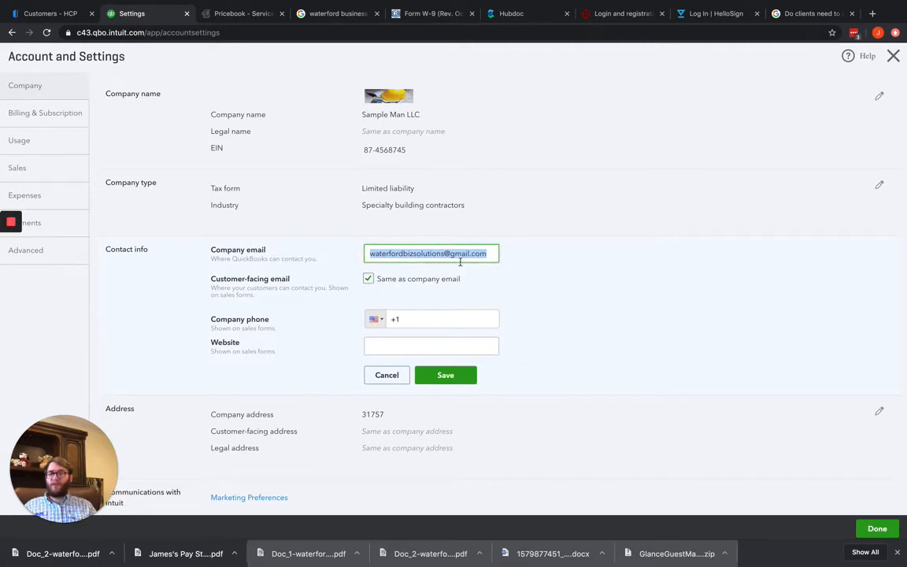
click(367, 279)
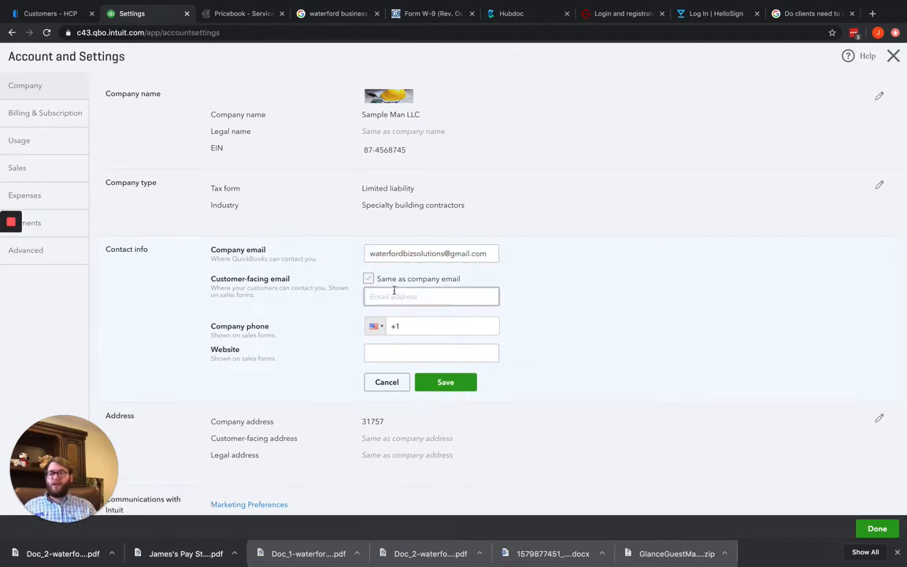
click(395, 293)
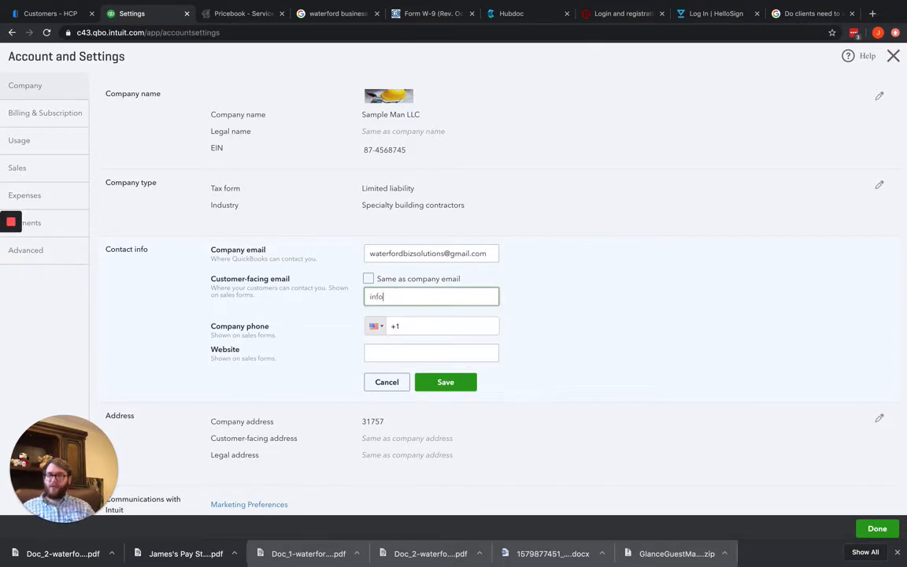
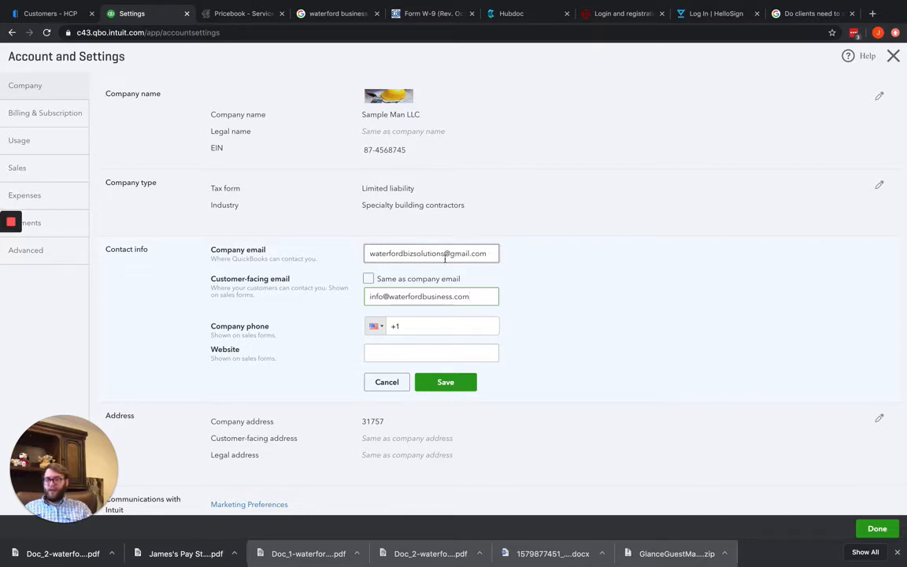
Enter the company phone number and choose United States +1 as its country code
click(427, 328)
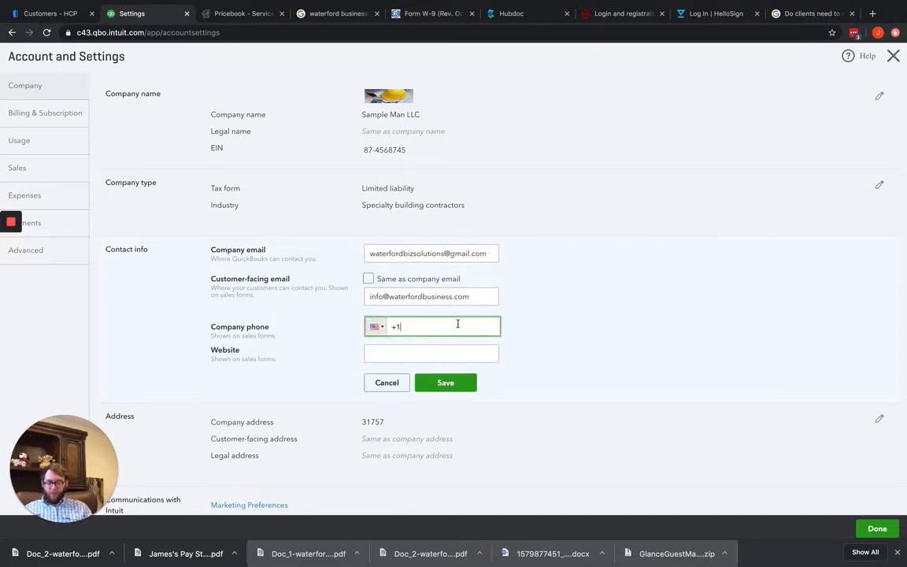
text(22958)
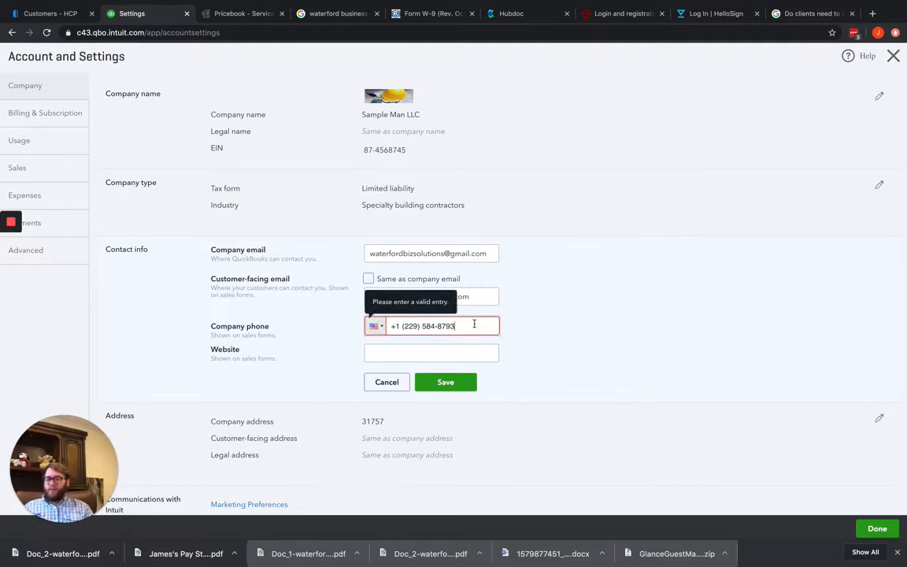
click(375, 326)
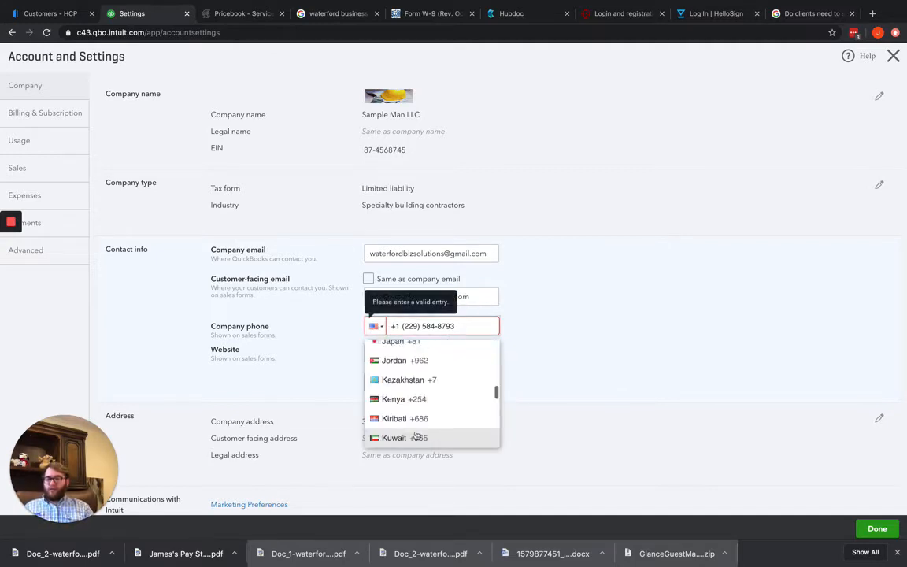
scroll(445, 416, up, 20)
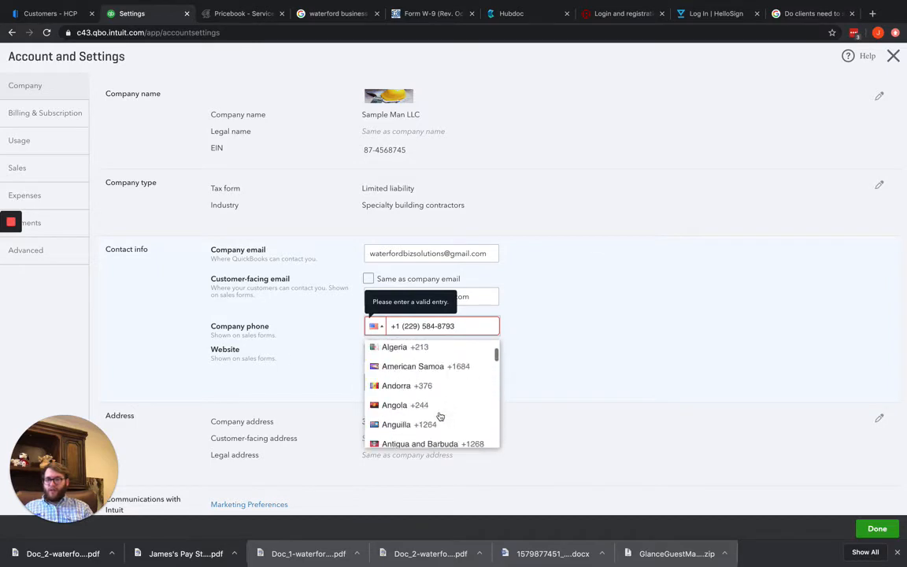
scroll(440, 416, up, 5)
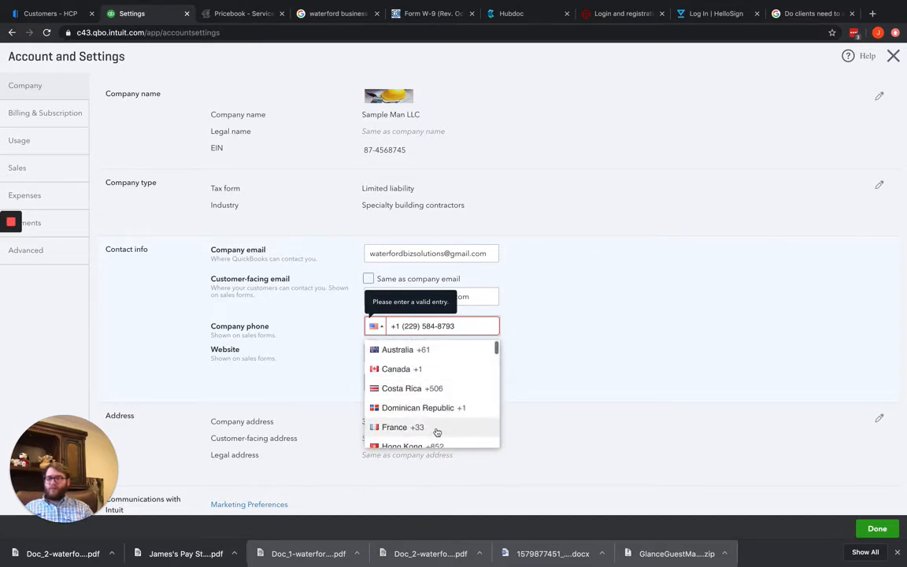
scroll(437, 431, down, 2)
scroll(437, 410, up, 2)
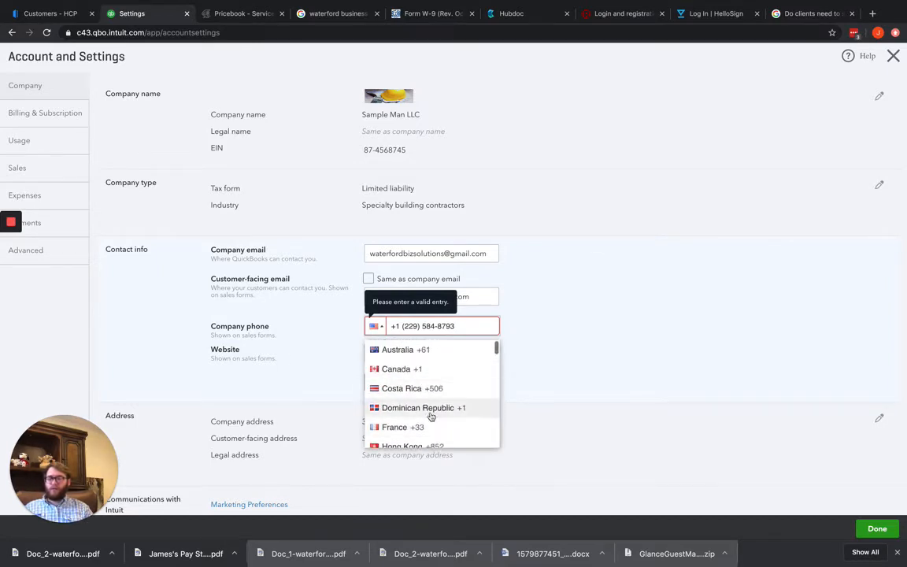
scroll(431, 416, down, 8)
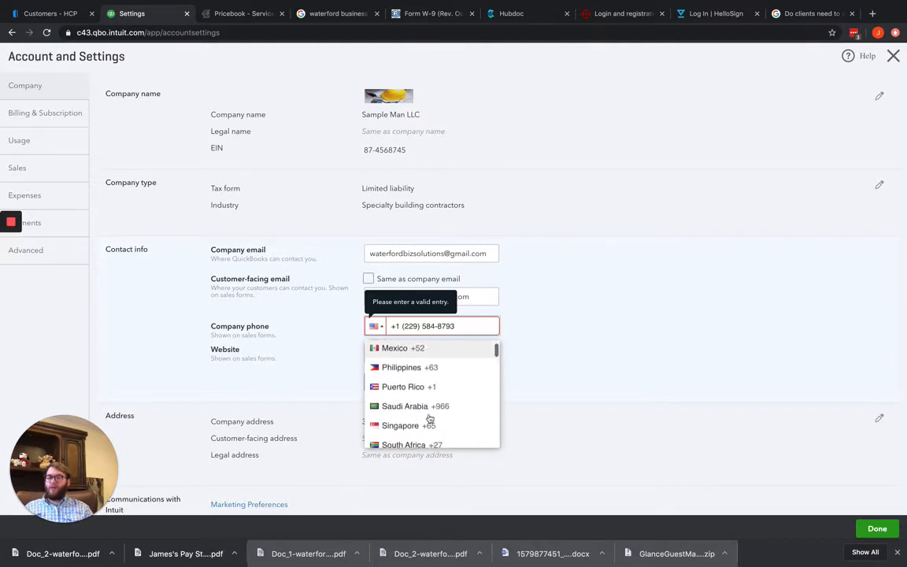
scroll(430, 419, down, 20)
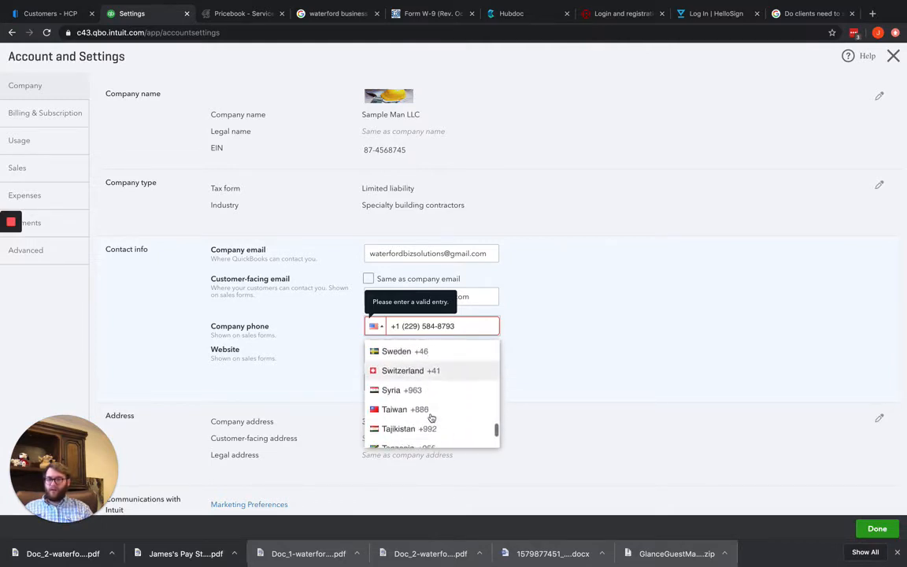
scroll(430, 416, down, 10)
scroll(456, 328, up, 2)
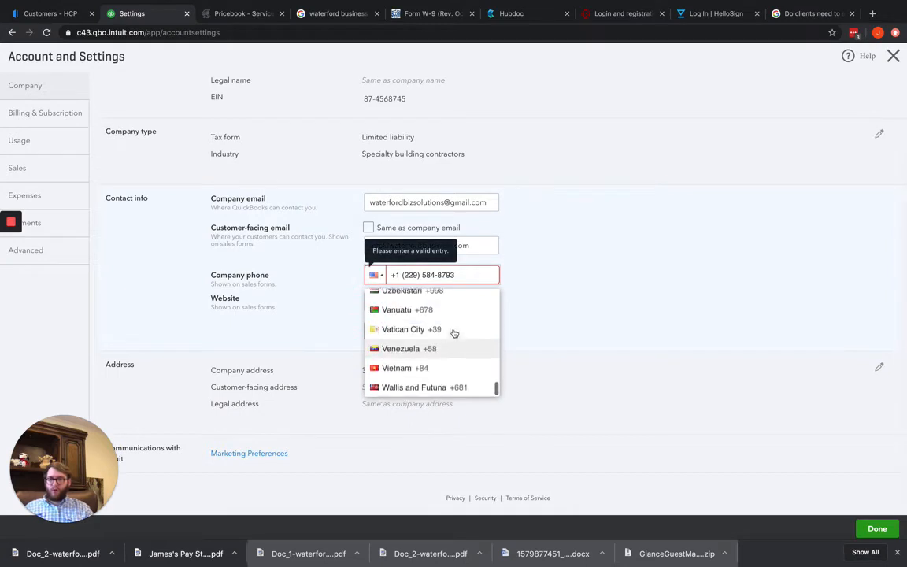
scroll(454, 333, up, 3)
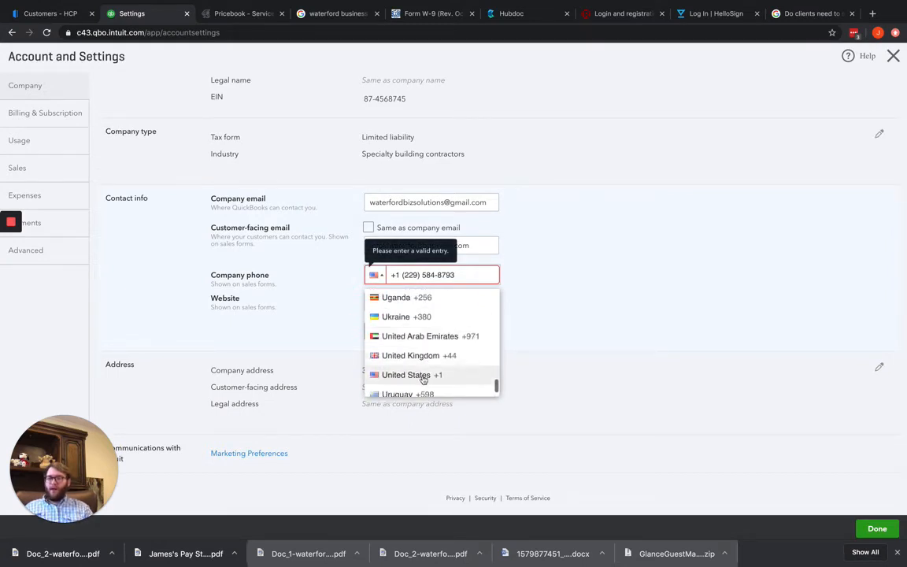
click(423, 377)
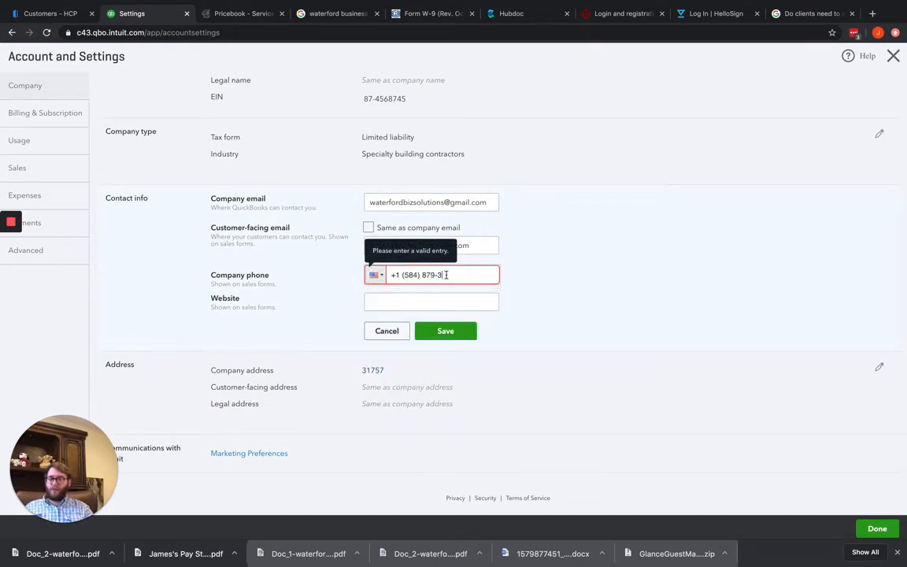
Replace the digits after the country code by re-entering the full company phone number
drag(446, 274, 414, 274)
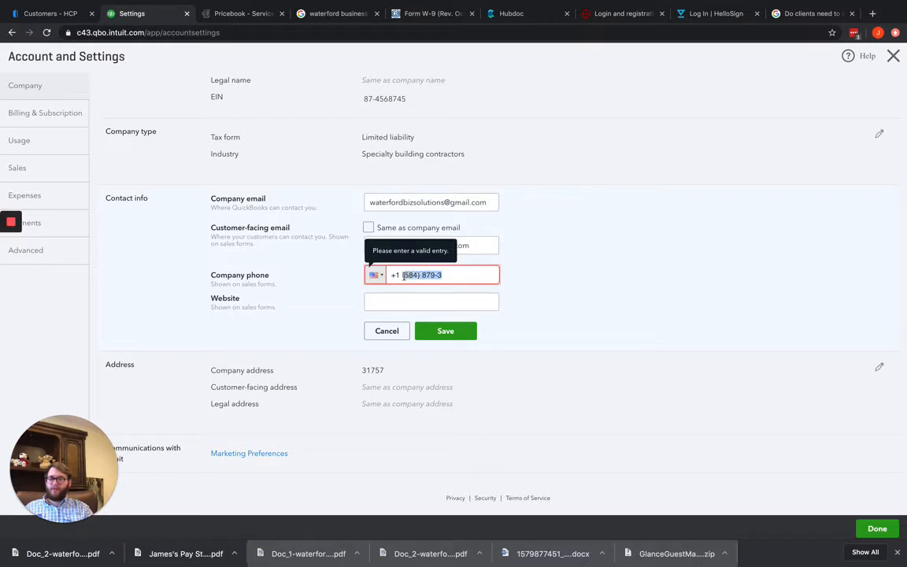
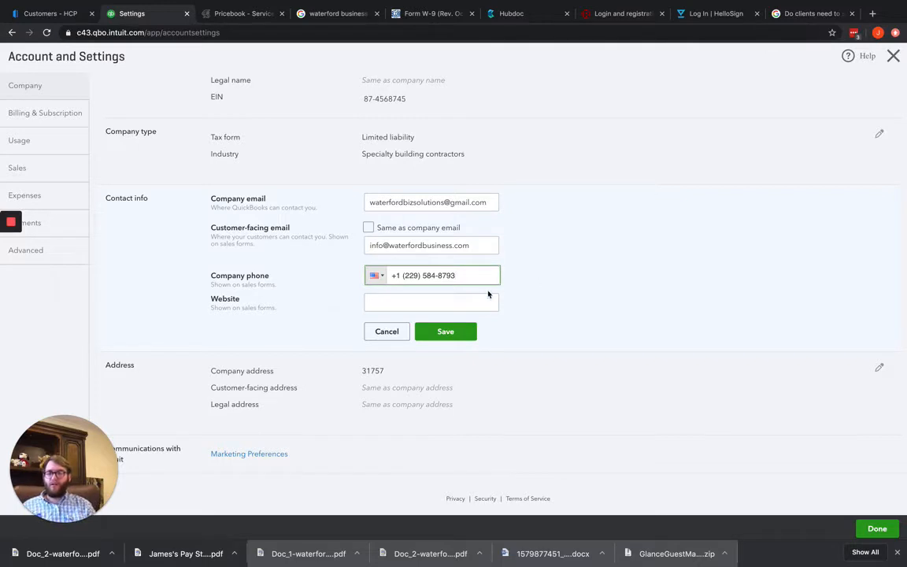
Set the company website to waterfordbusiness.com and save the contact info
click(422, 302)
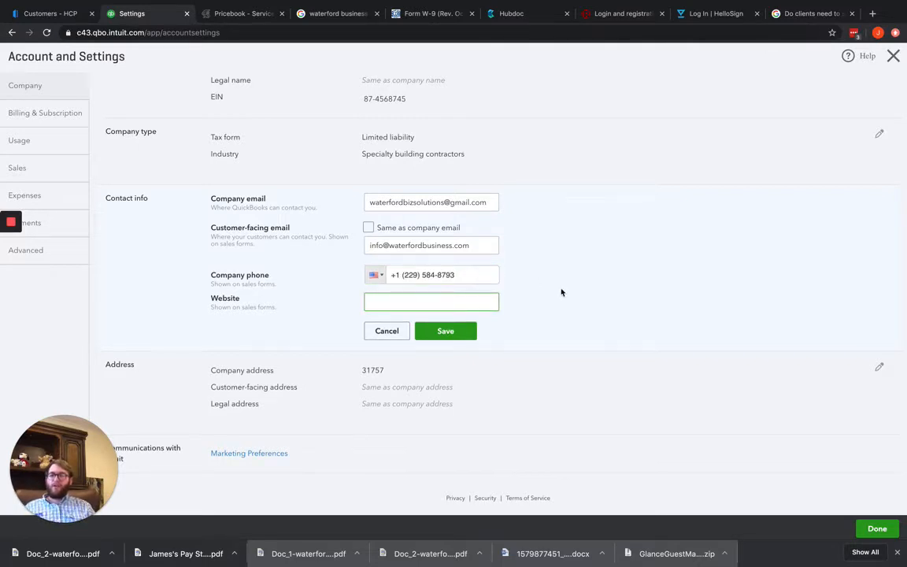
text(waterfordb)
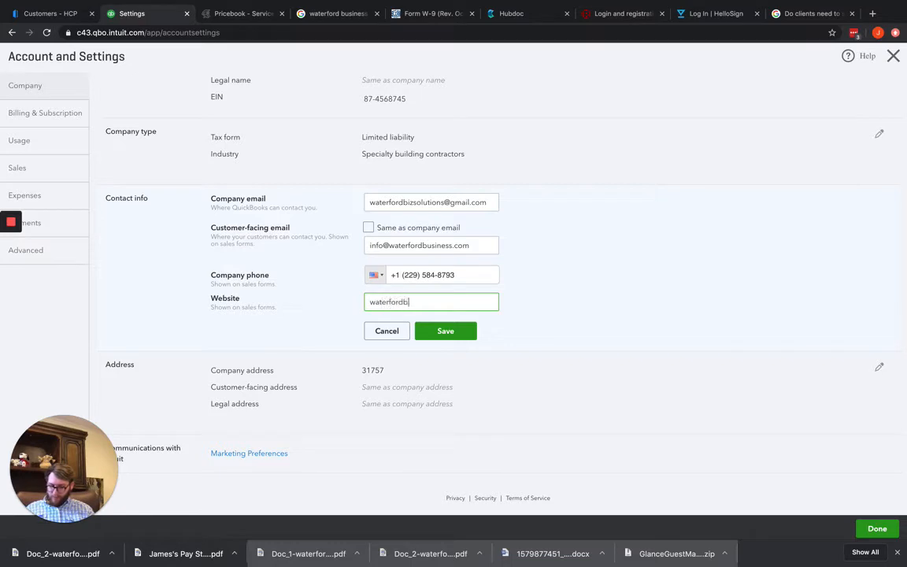
text(usiness.com)
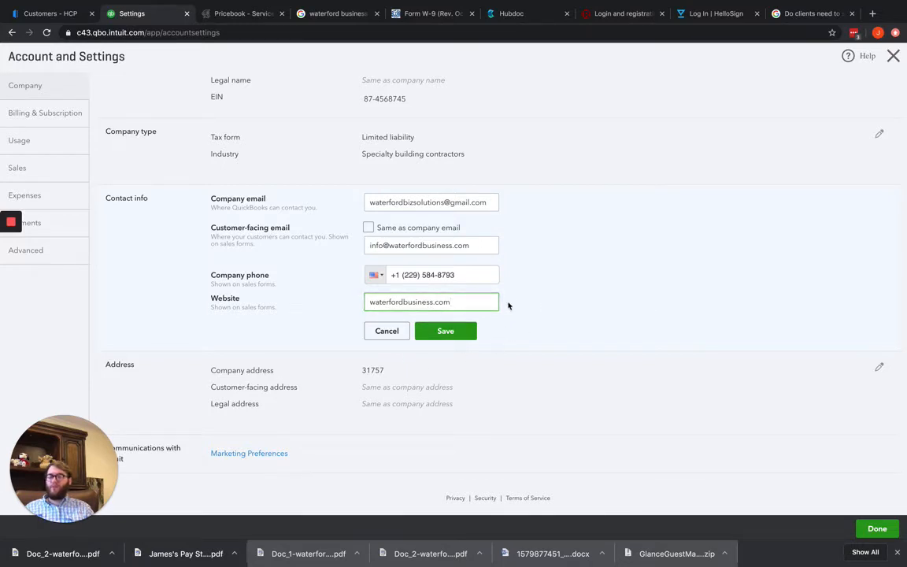
click(459, 334)
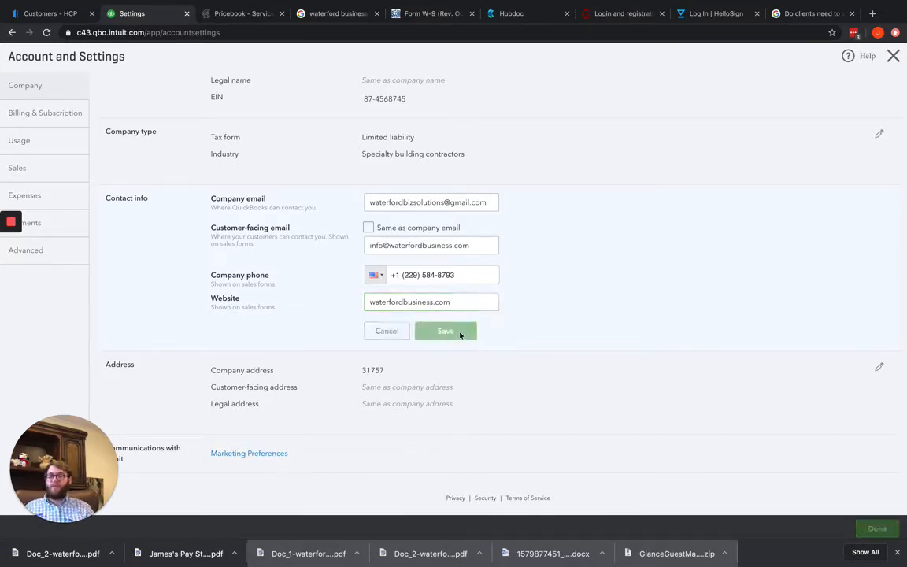
Open the address section for editing and fill in the company address with street and city, choosing AK as the state
click(422, 342)
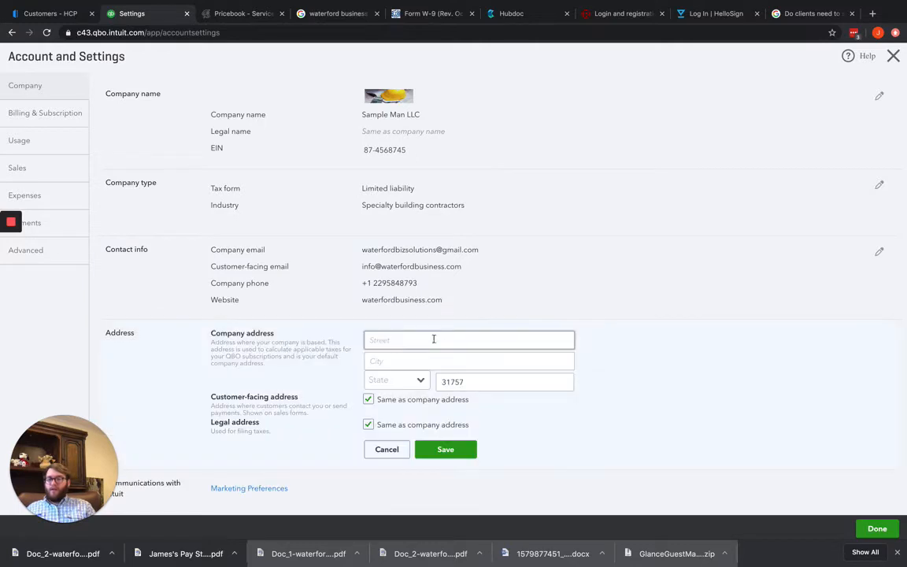
click(458, 340)
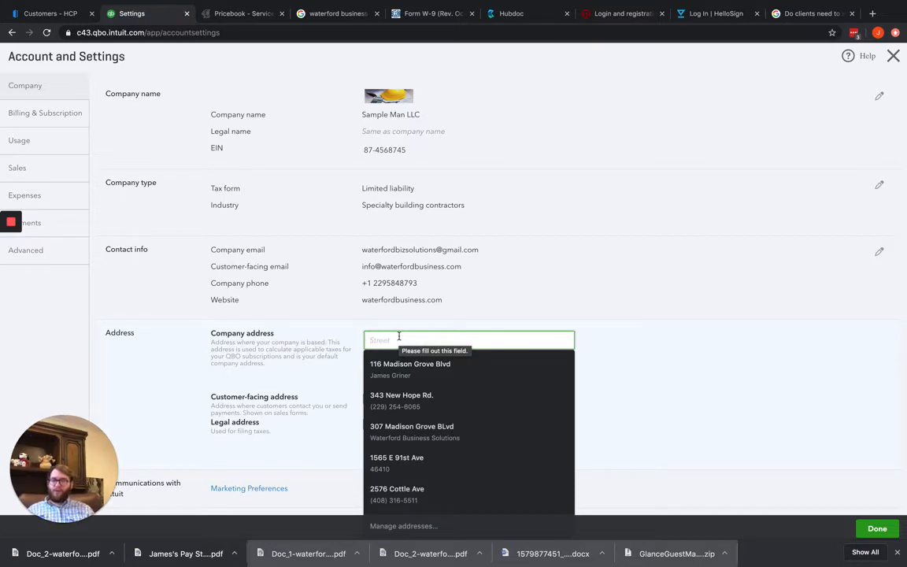
text(111)
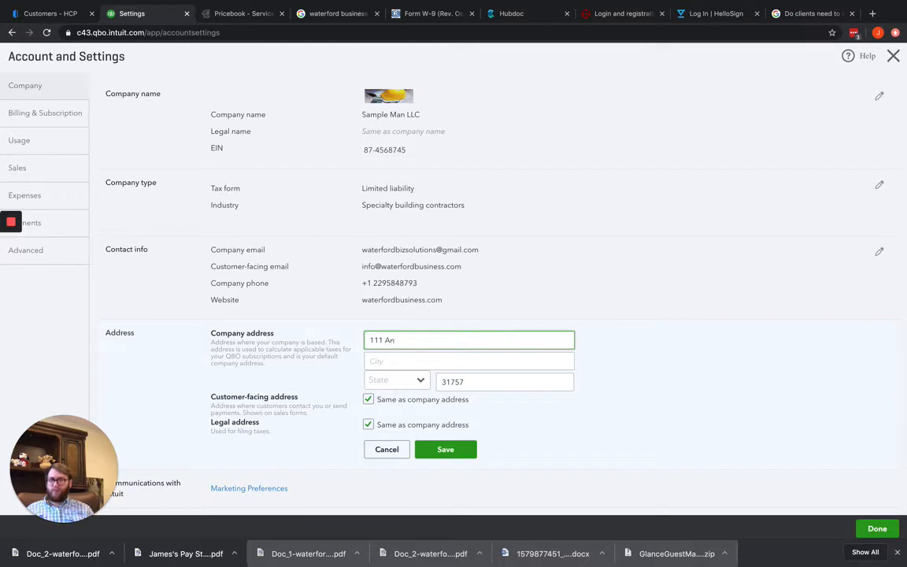
text( Main S)
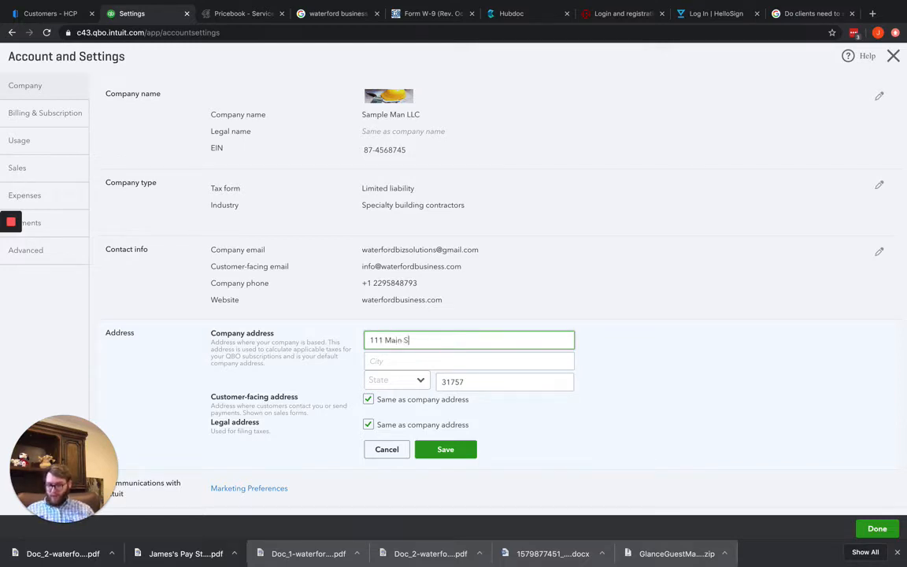
text(t)
key(Tab)
text(An)
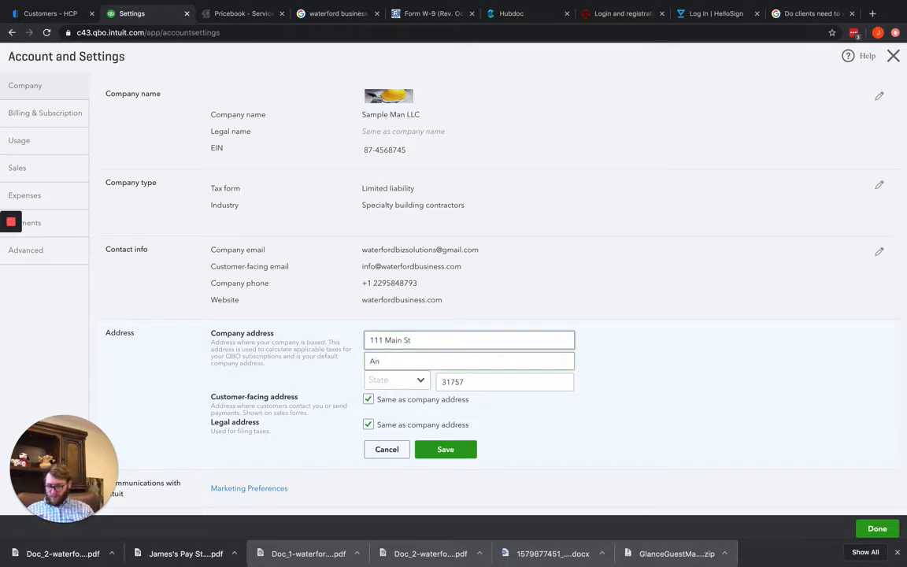
text(ywhere)
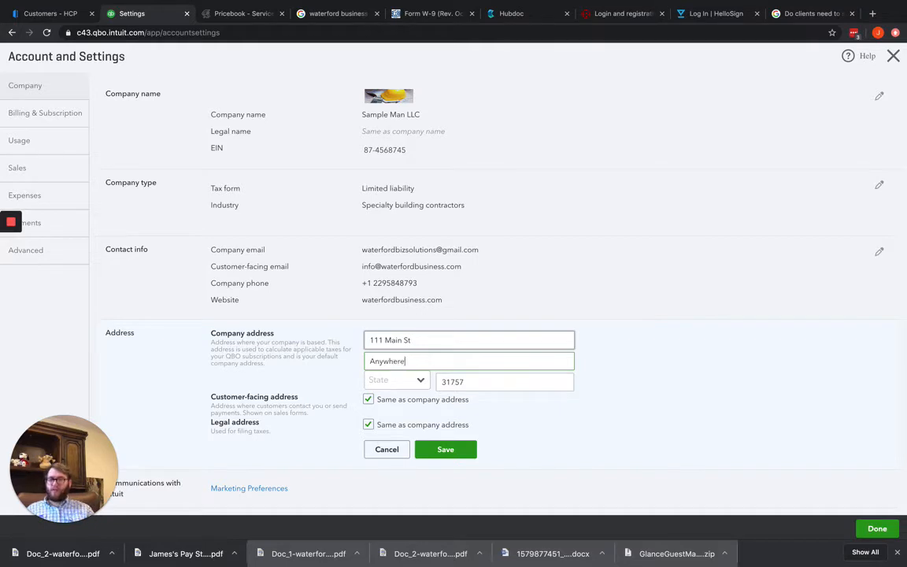
click(419, 380)
click(420, 403)
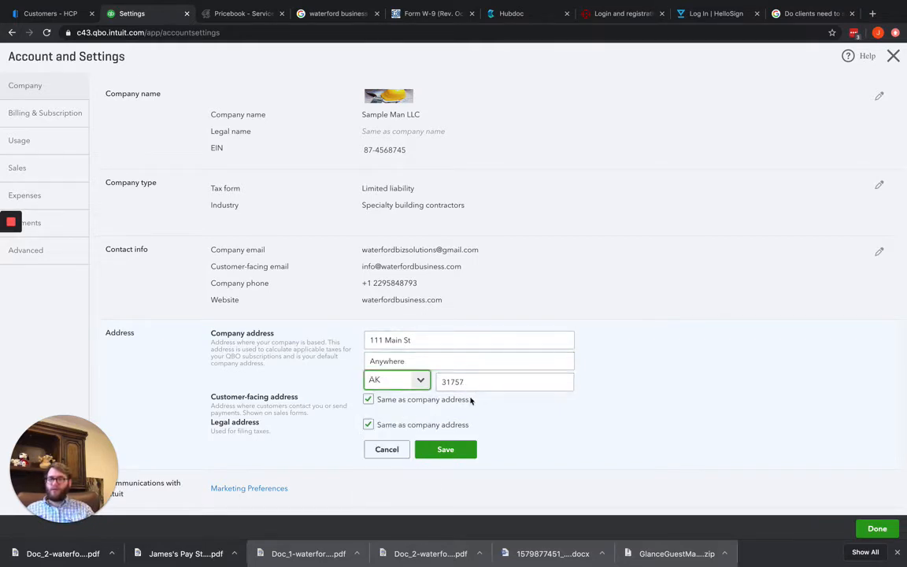
Set the customer-facing address to differ from the company address, and re-enter the company's street and city with AK as the state
scroll(504, 390, down, 1)
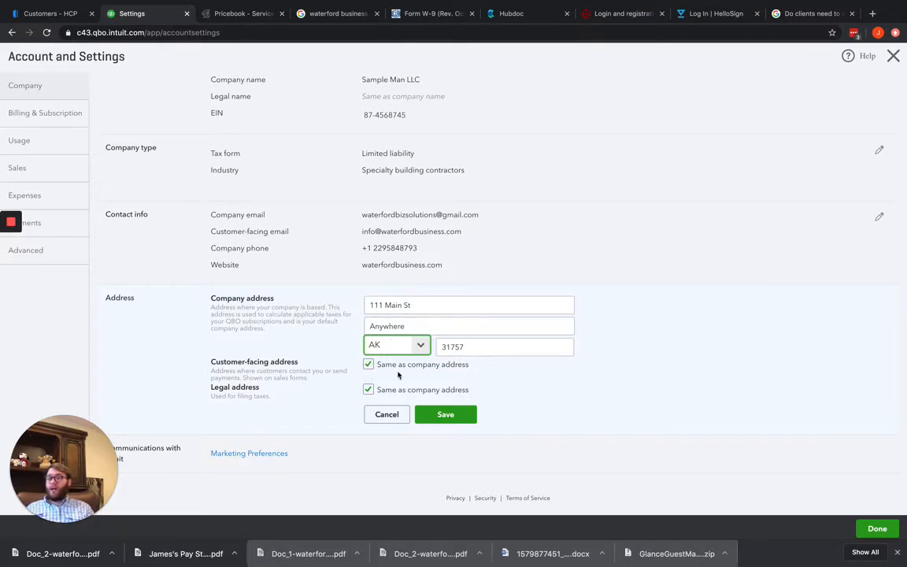
click(369, 365)
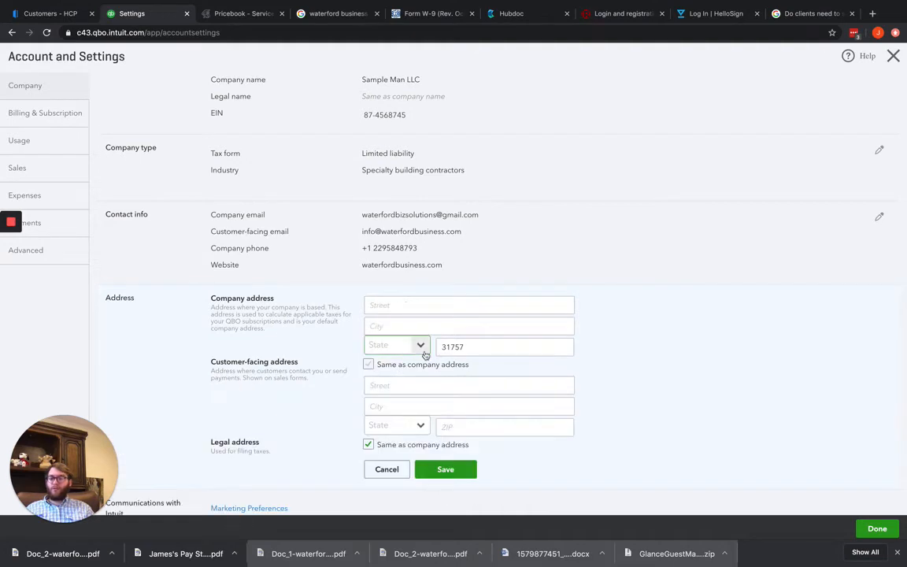
click(436, 307)
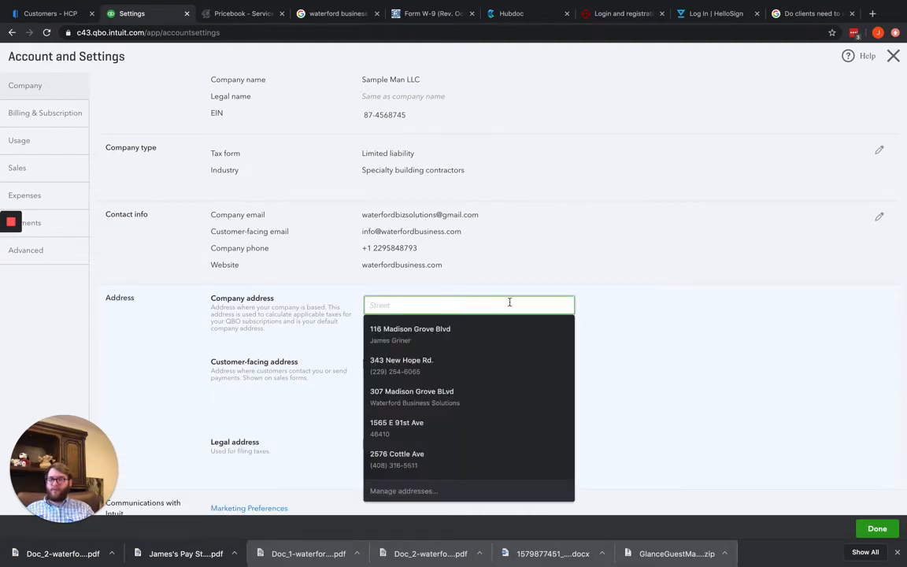
text(111)
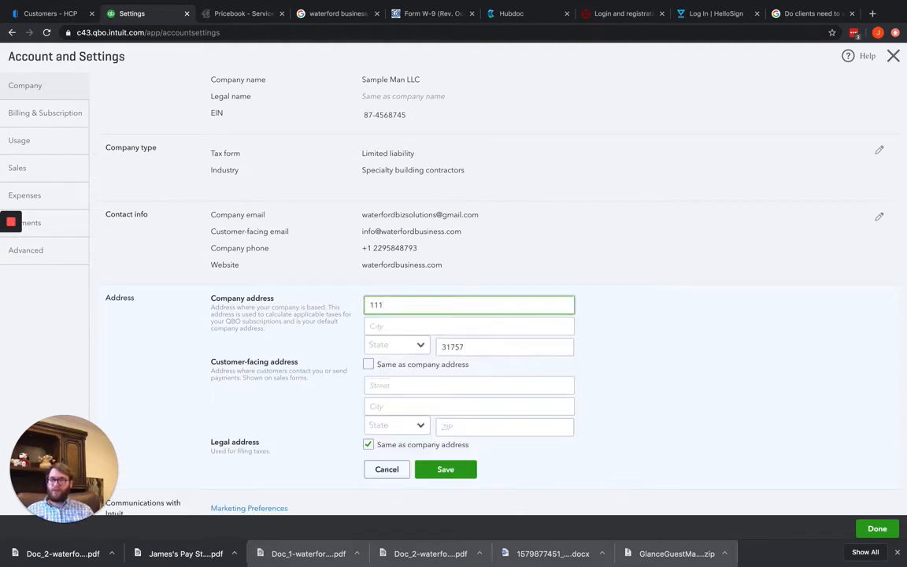
text( Main St)
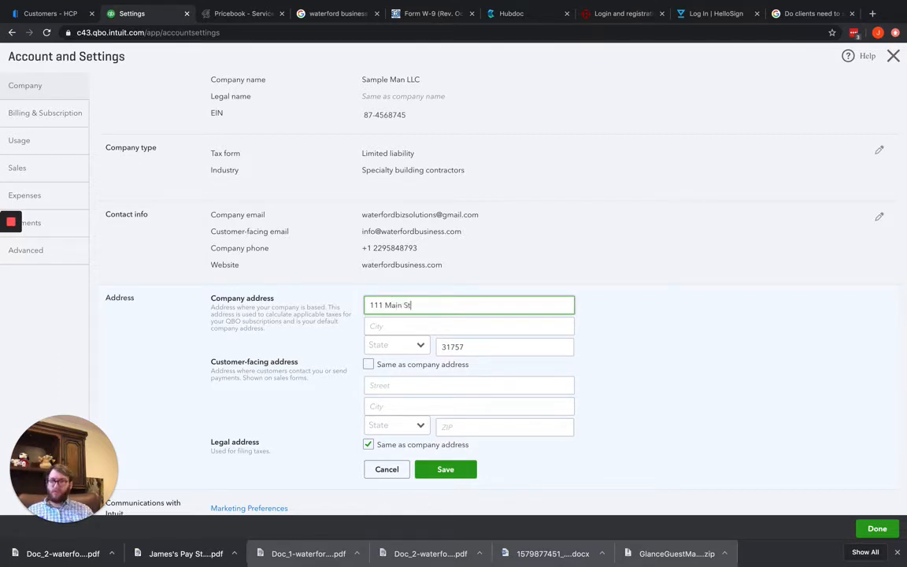
key(Tab)
text(Any)
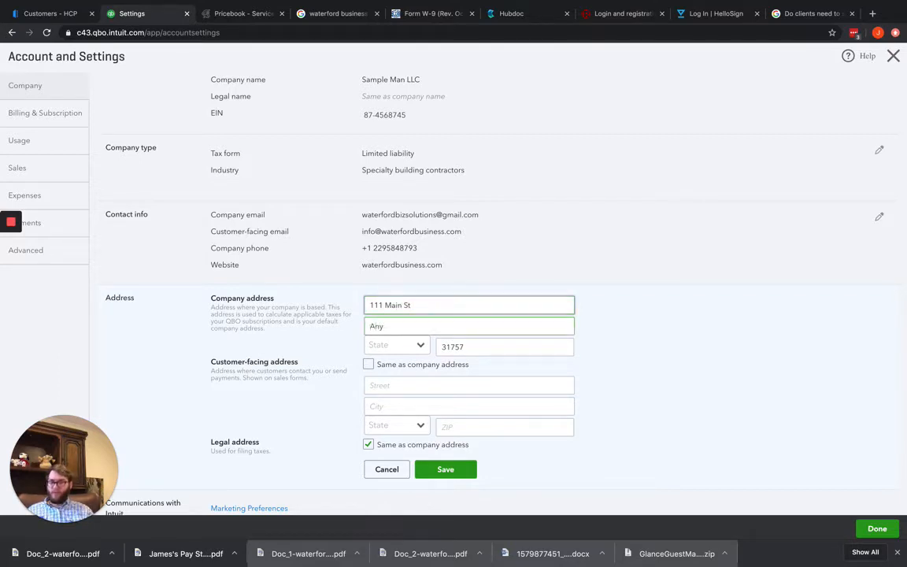
text(where)
key(Tab)
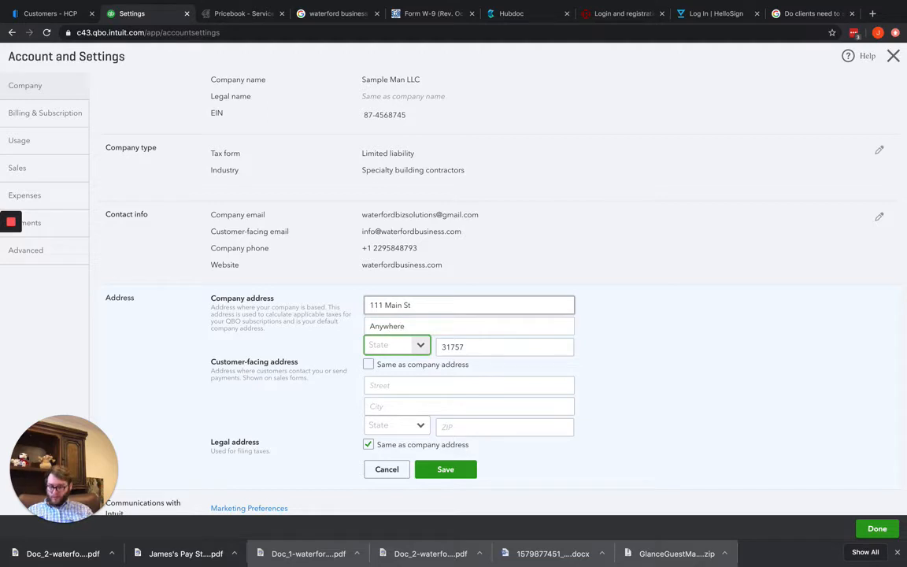
click(409, 346)
click(401, 370)
Fill in the street and city of the separate customer-facing address
click(406, 386)
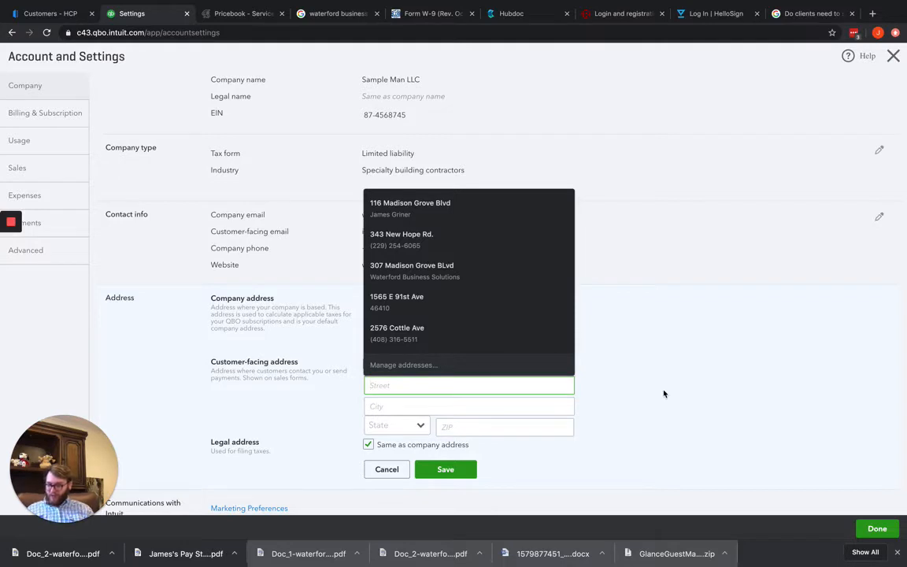
text(11)
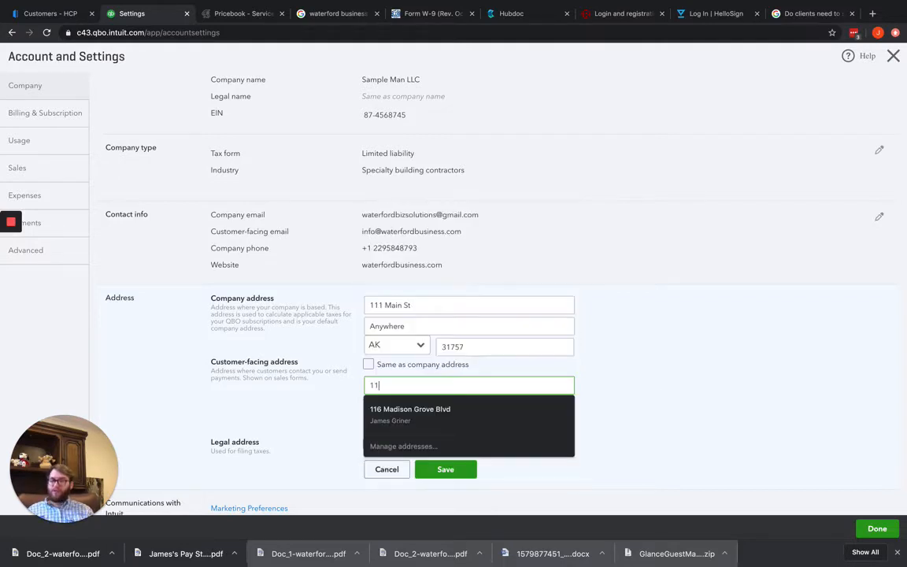
text(2)
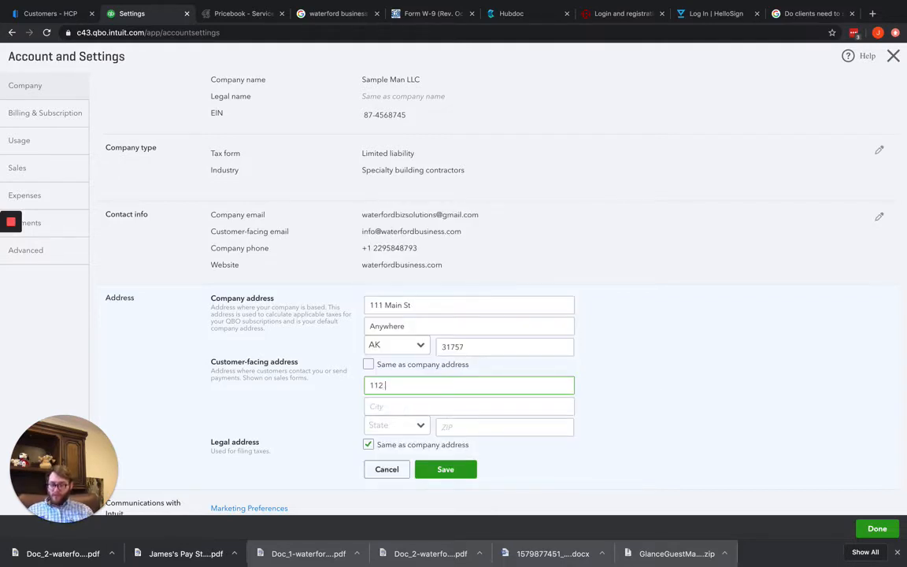
text( Main St.)
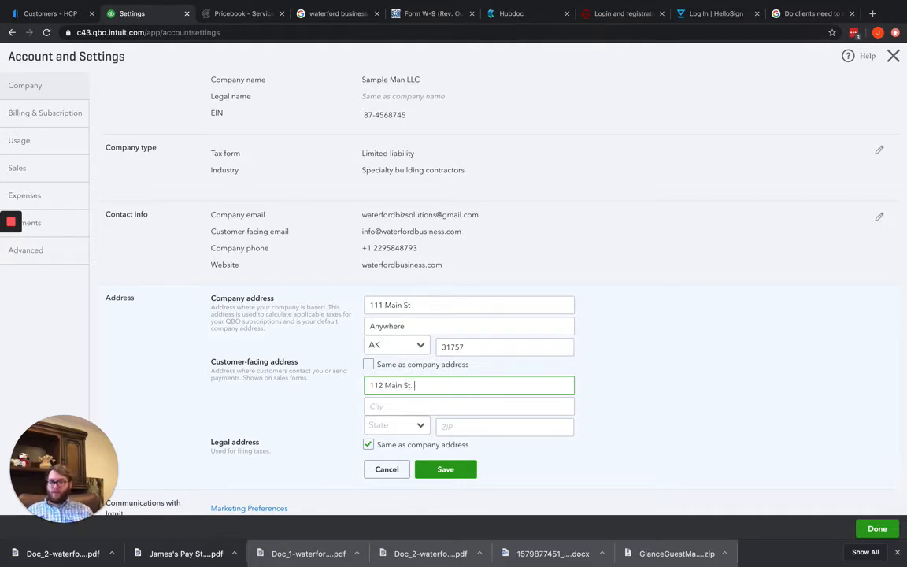
key(Tab)
text(Anyw)
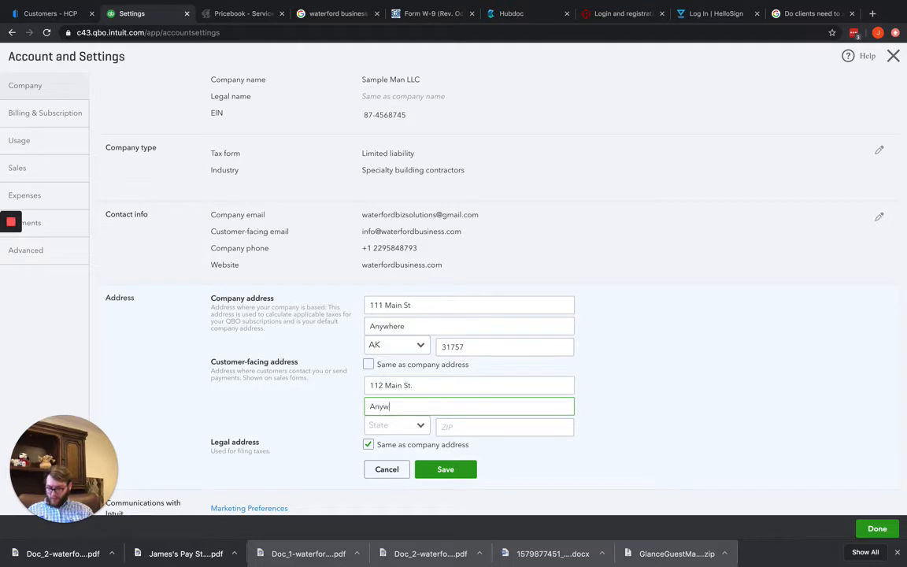
text(here)
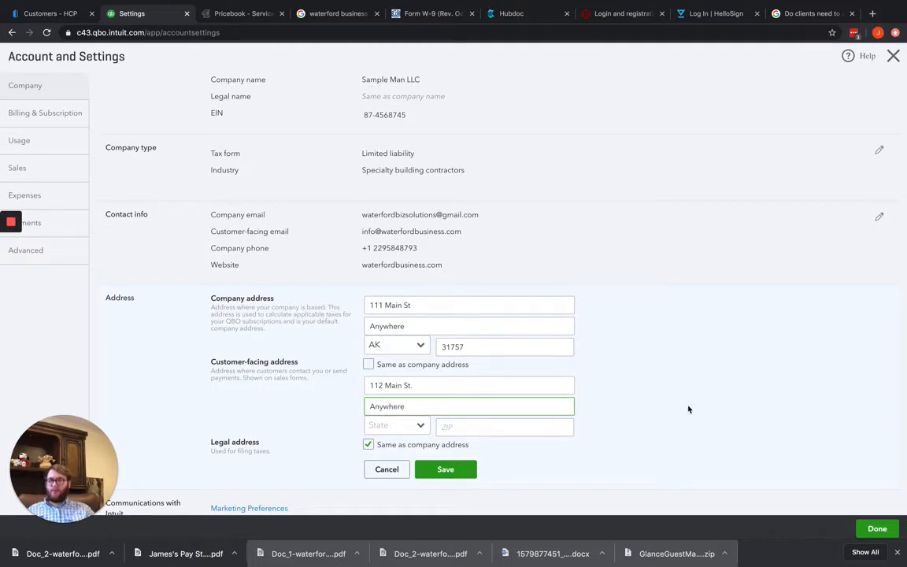
Choose AK as the customer-facing address's state, enter its ZIP code and save the address section
click(411, 427)
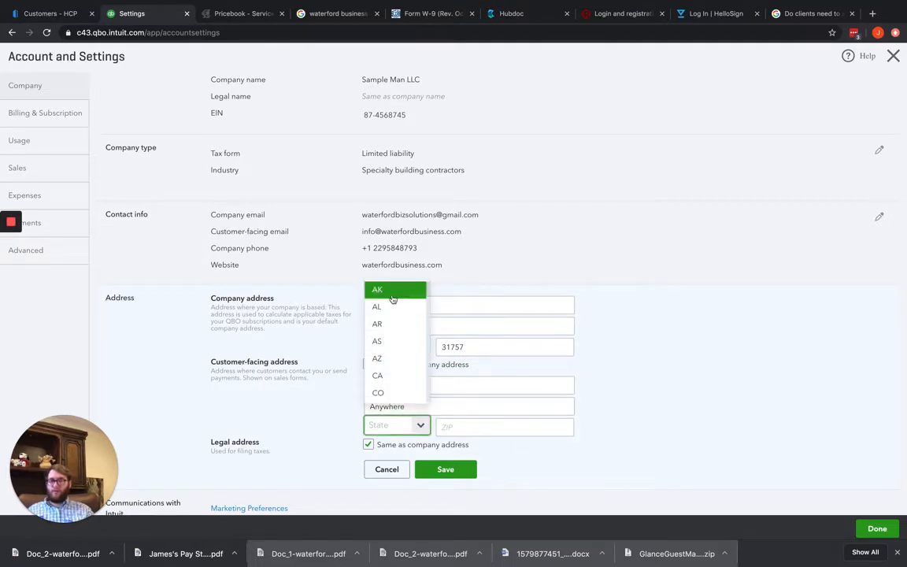
click(392, 291)
click(466, 427)
text(3)
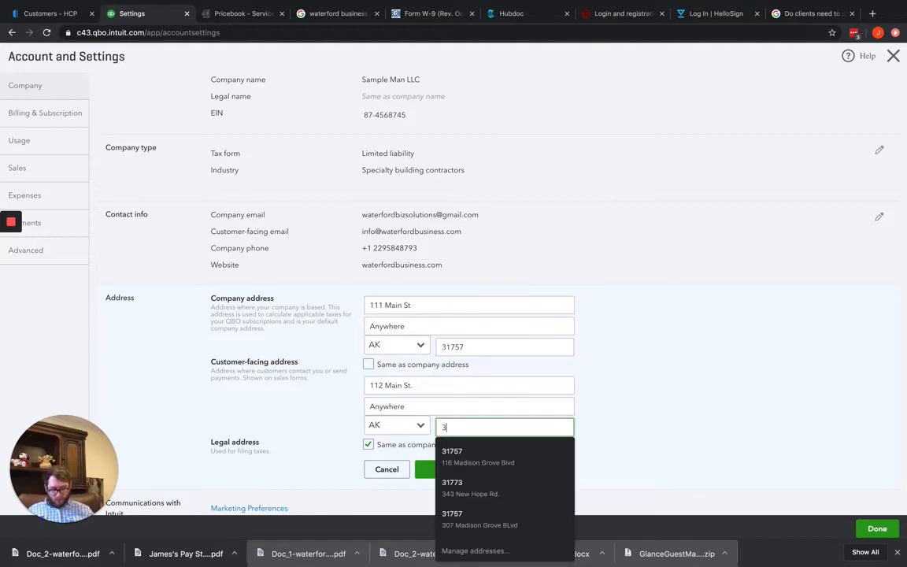
text(1757)
click(762, 432)
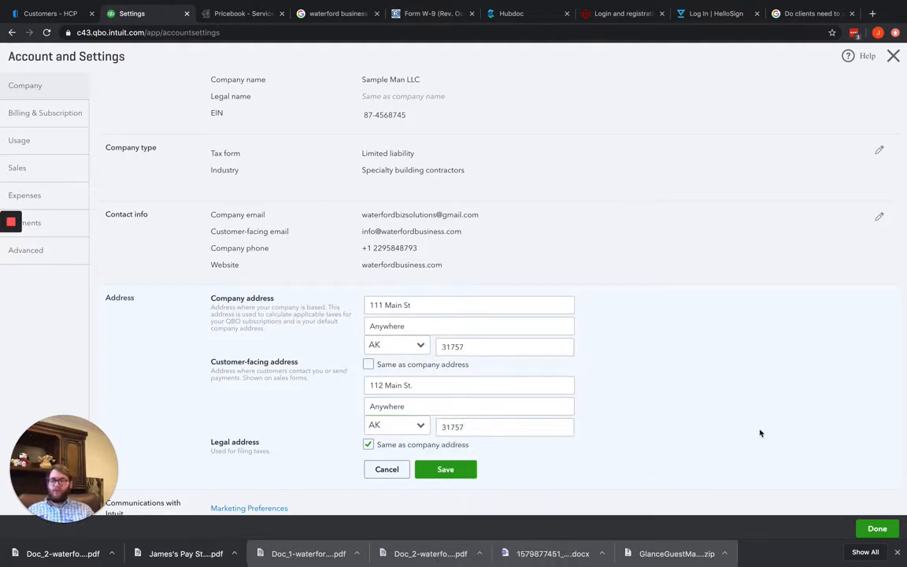
scroll(667, 406, down, 1)
click(468, 417)
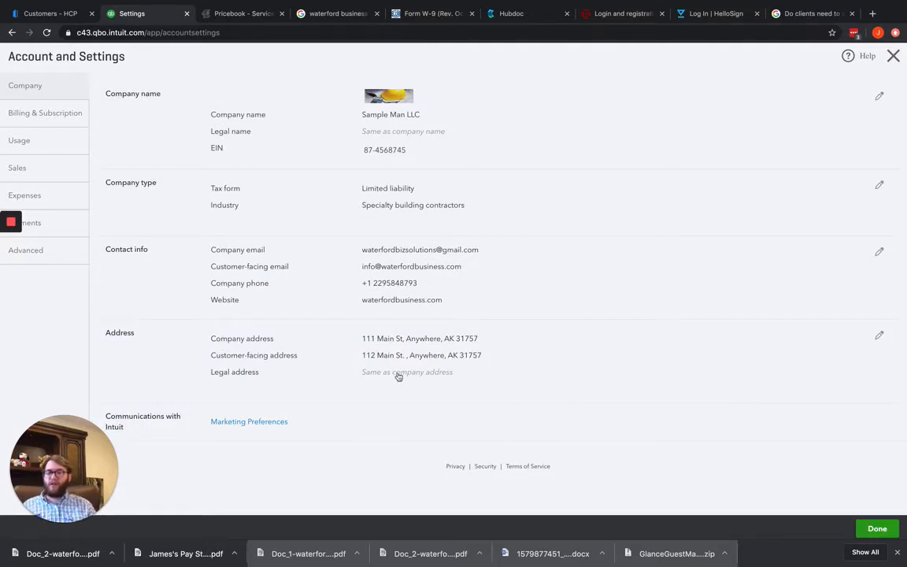
Reopen the address section, make the legal address separate from the company address, and enter its street and city
click(535, 356)
scroll(509, 350, down, 2)
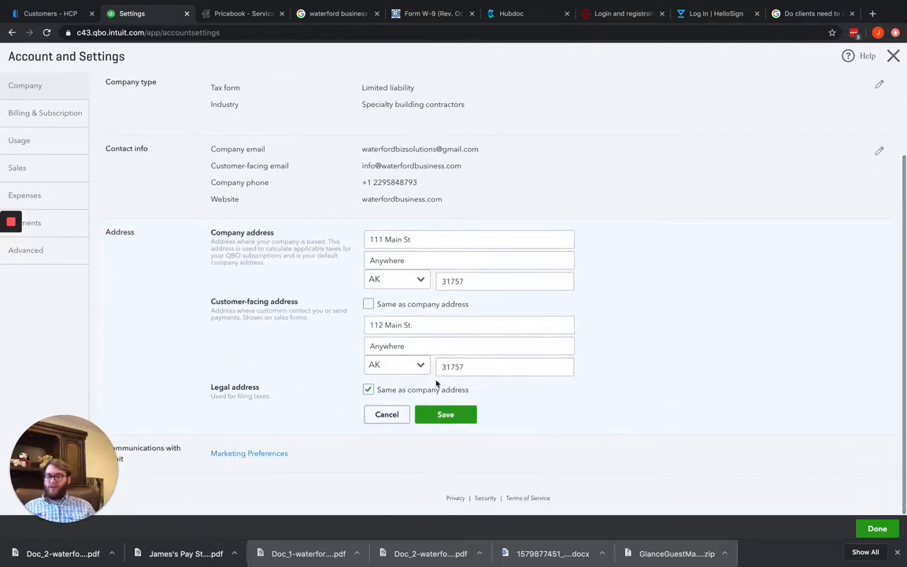
click(368, 389)
scroll(425, 391, down, 1)
click(394, 372)
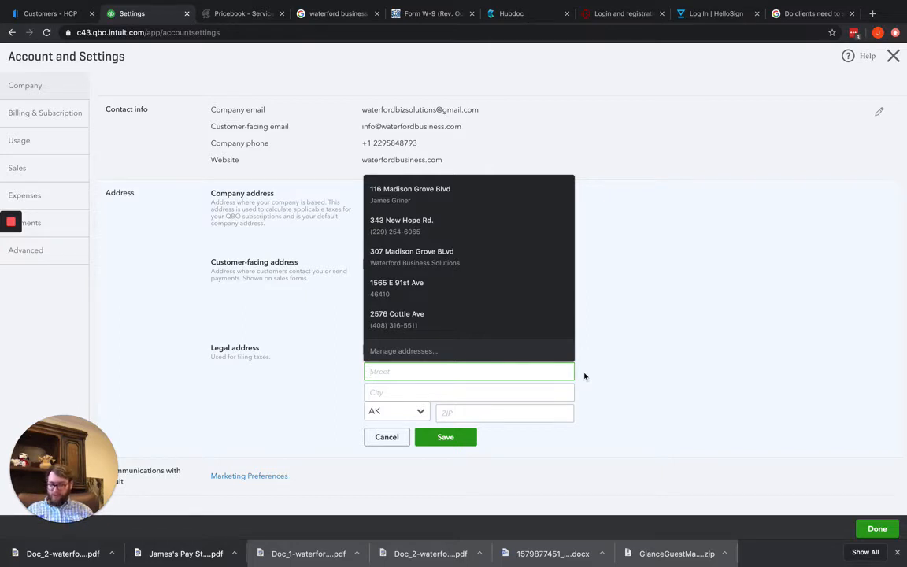
text(111 MLK)
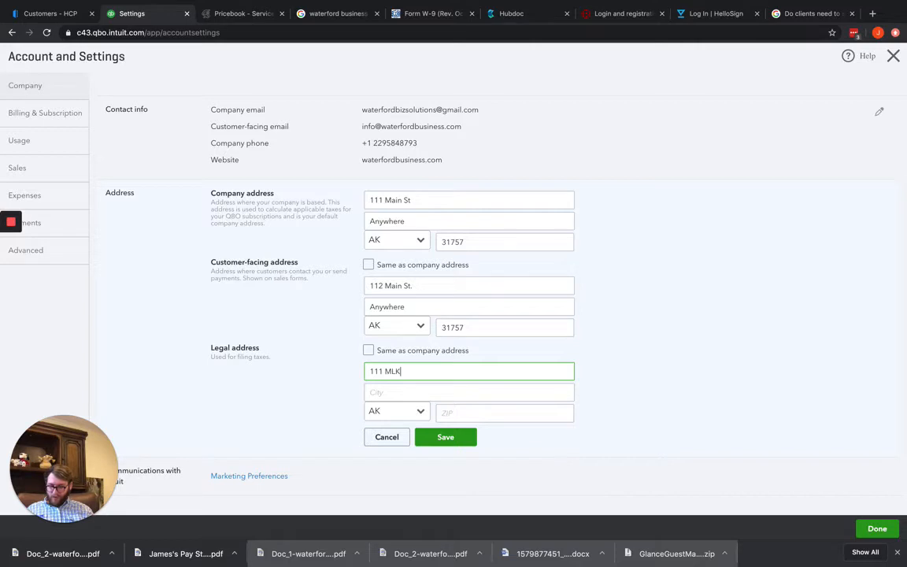
text( Blvd)
key(Tab)
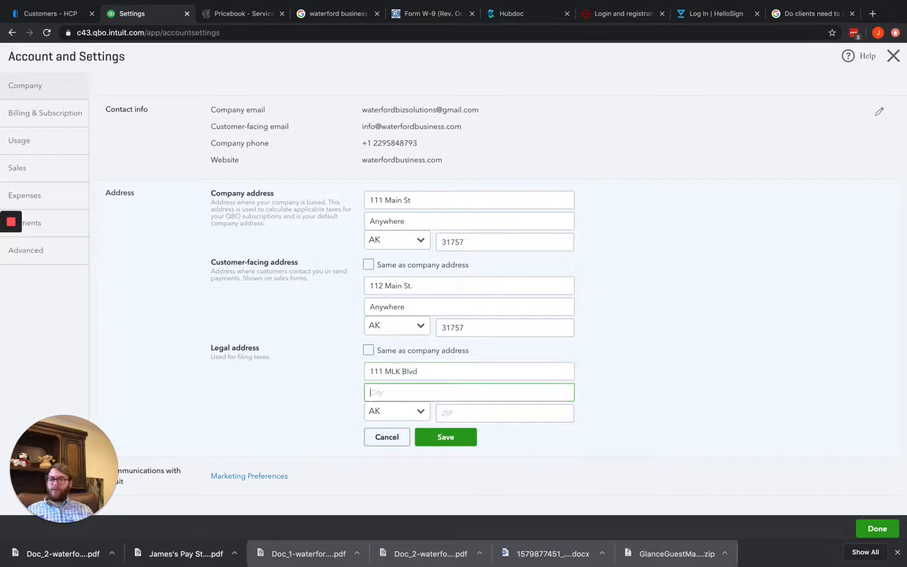
text(Anywhere)
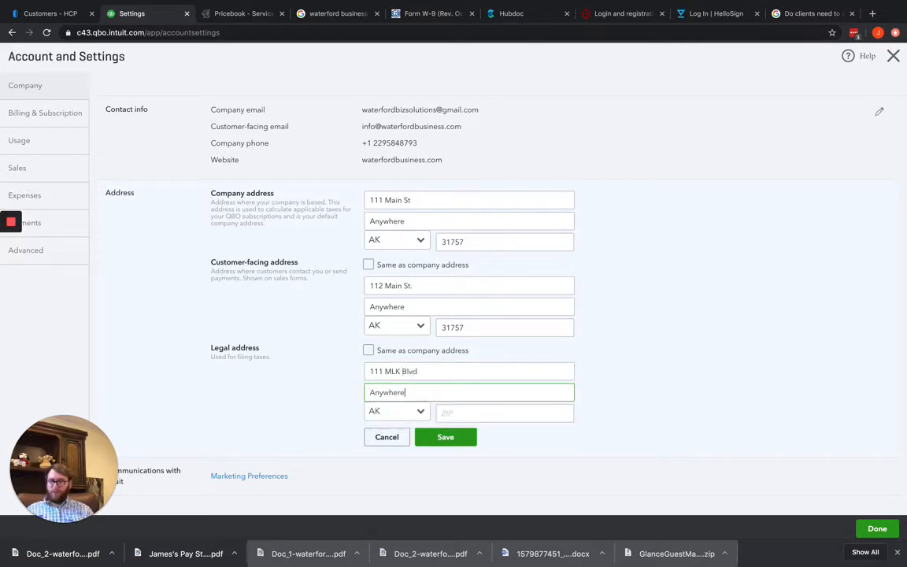
Enter the legal address's ZIP code and save the address section
click(474, 412)
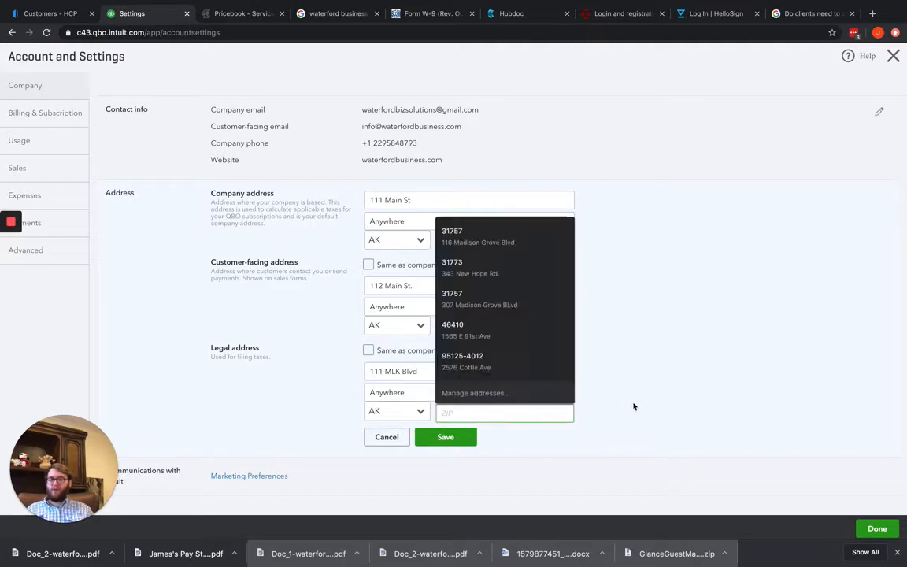
text(31757)
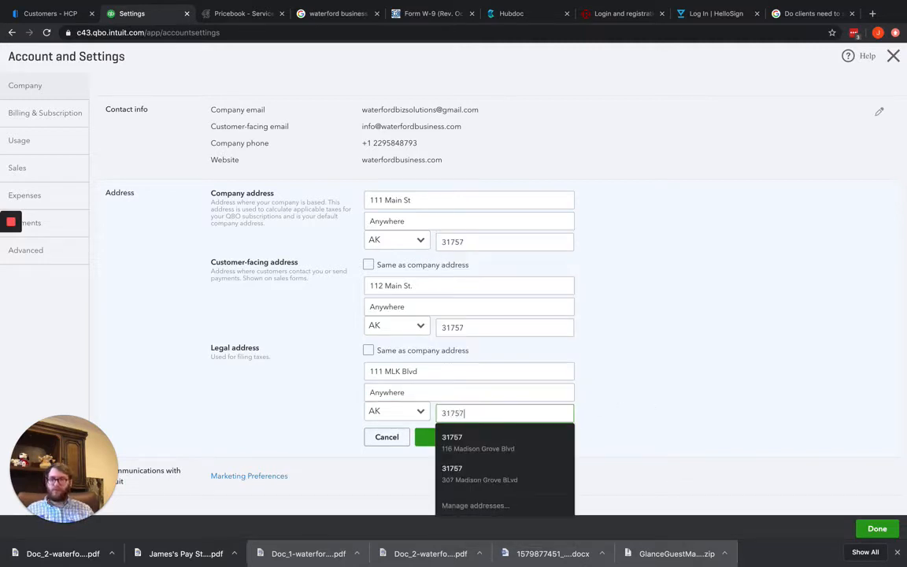
click(263, 365)
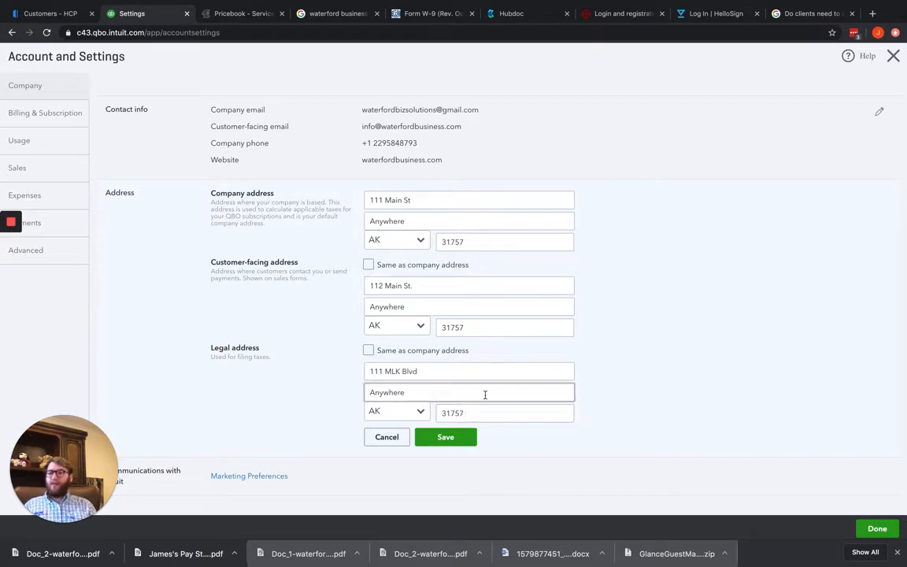
click(445, 436)
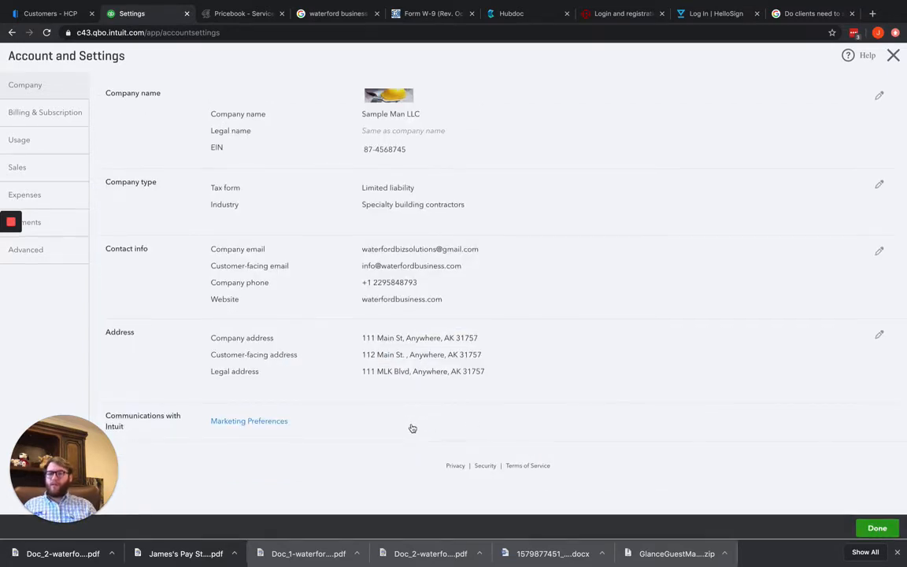
Review the billing and subscription page's QuickBooks Plus trial, Self Service Payroll and Live Full-Service Bookkeeping offers
click(49, 116)
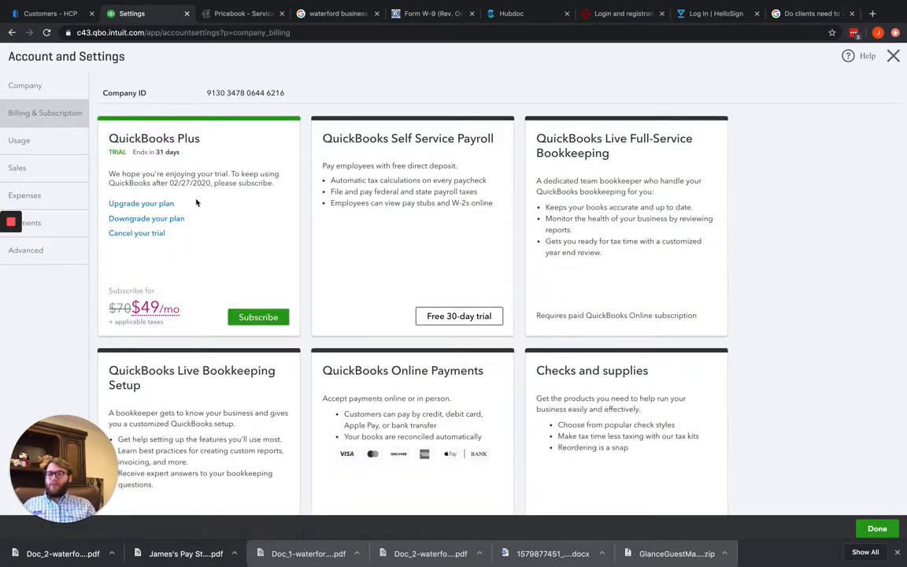
scroll(178, 207, down, 2)
scroll(178, 209, up, 2)
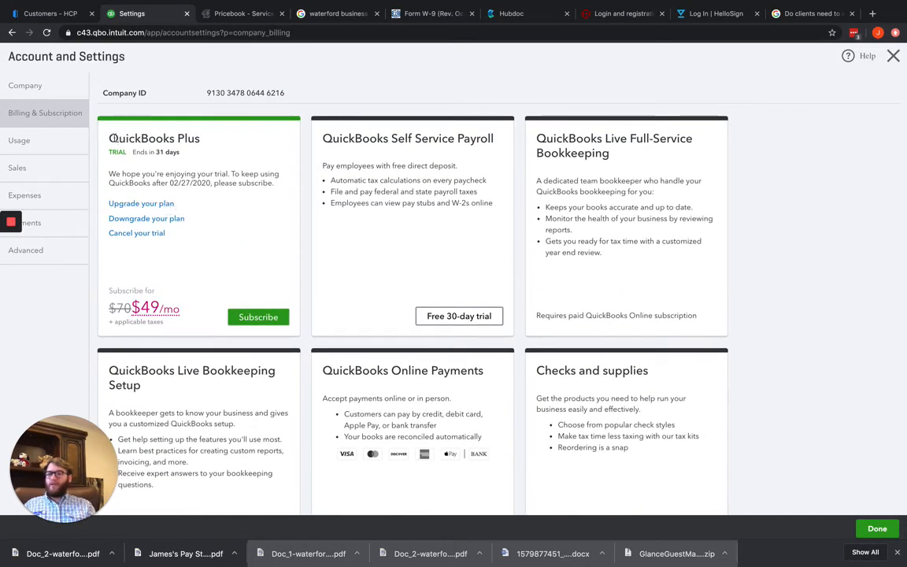
drag(106, 139, 201, 138)
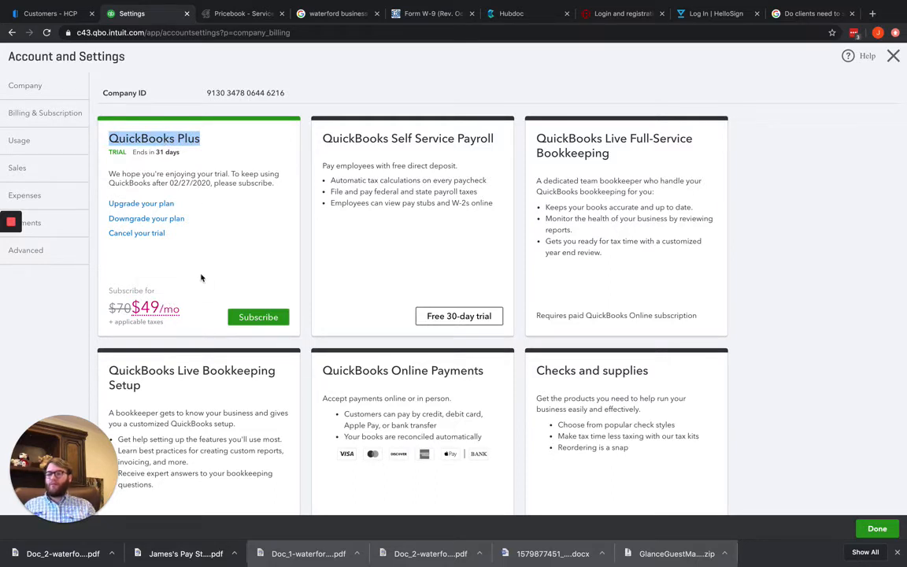
drag(107, 152, 156, 162)
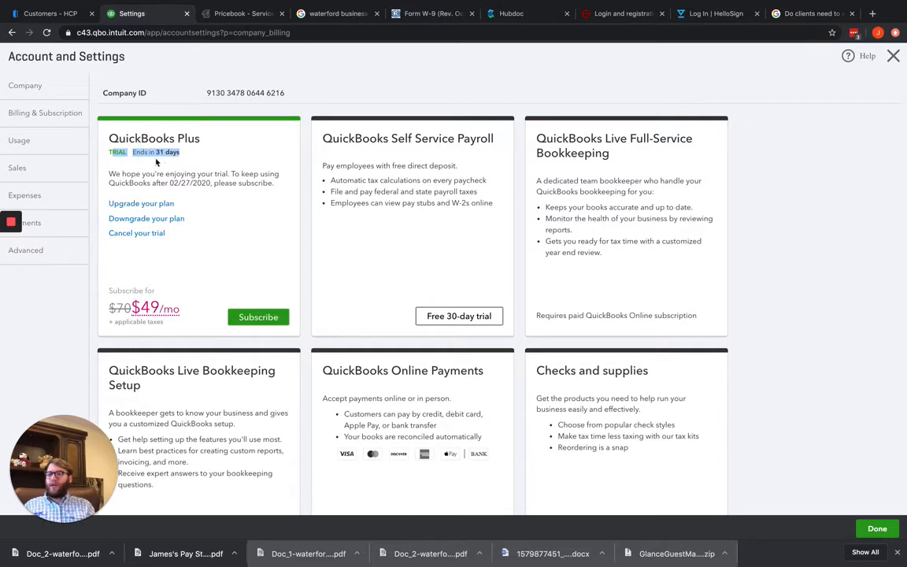
click(451, 180)
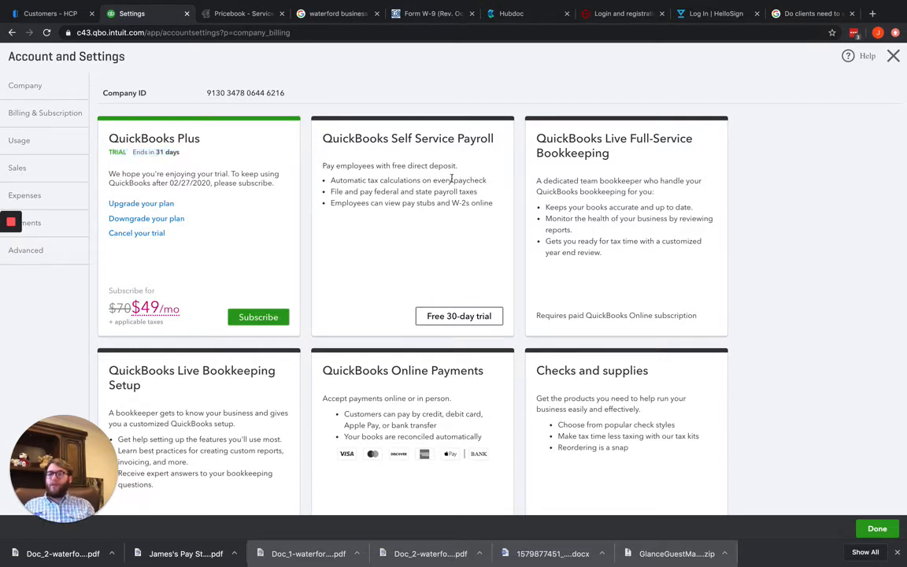
drag(323, 139, 500, 141)
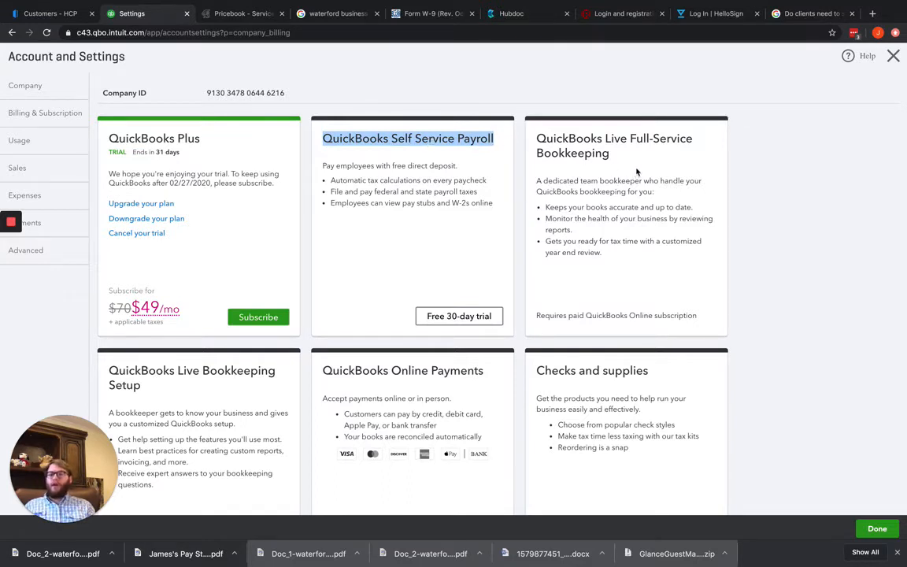
drag(609, 153, 536, 139)
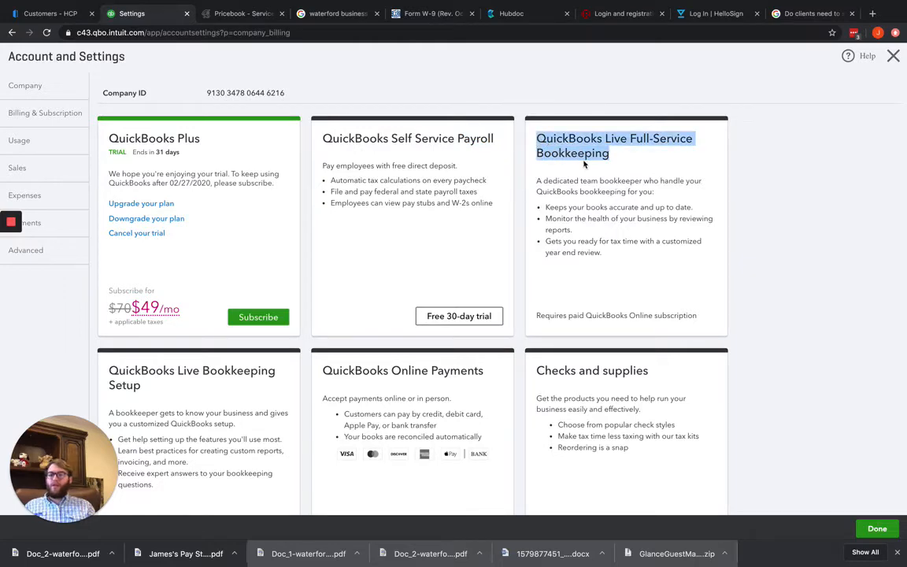
Review the Live Bookkeeping Setup, QuickBooks Online Payments and Checks and supplies offers, and locate the company ID
scroll(647, 171, down, 1)
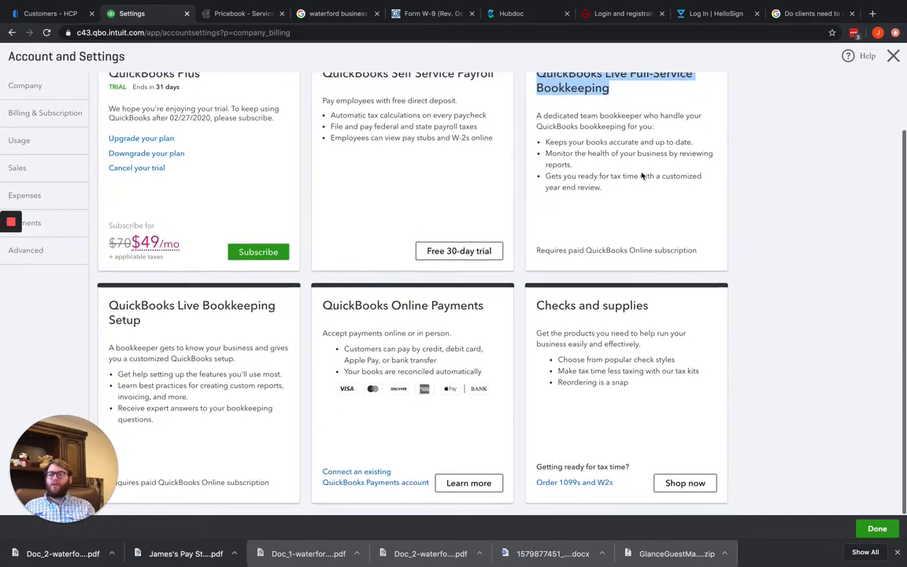
drag(143, 319, 105, 306)
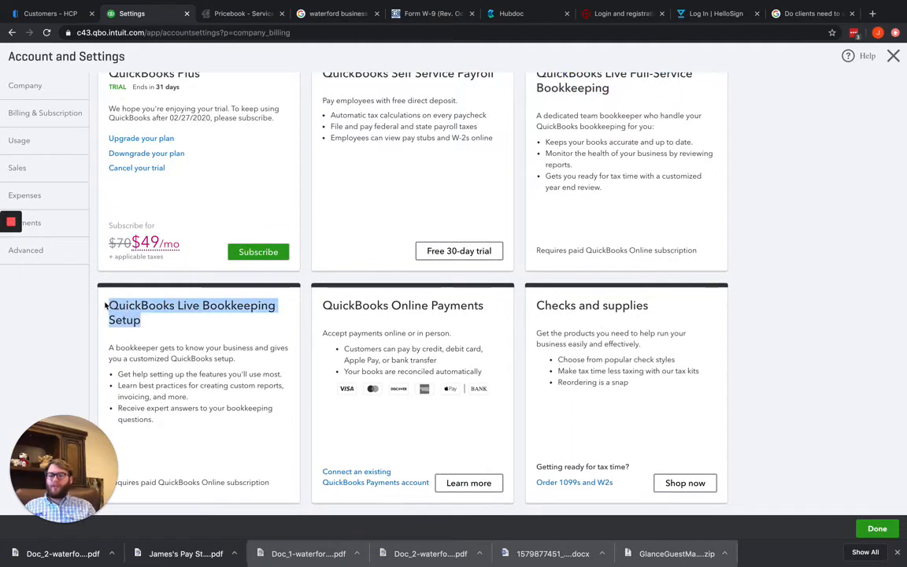
drag(349, 305, 483, 305)
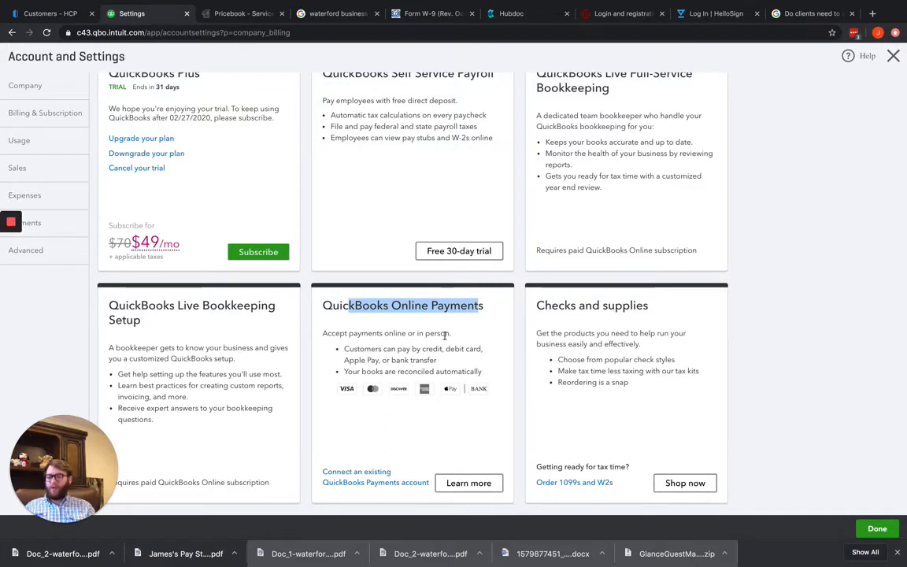
drag(544, 306, 650, 314)
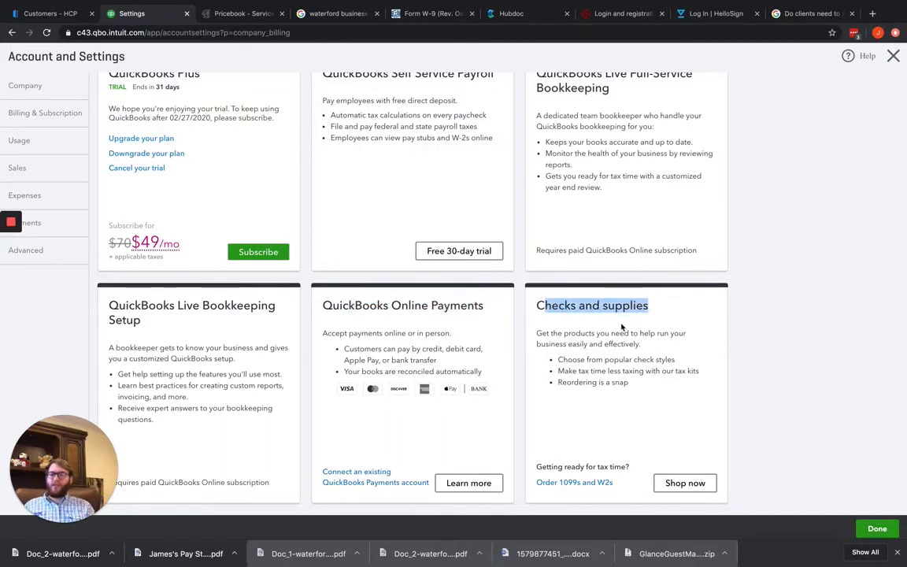
scroll(192, 252, up, 1)
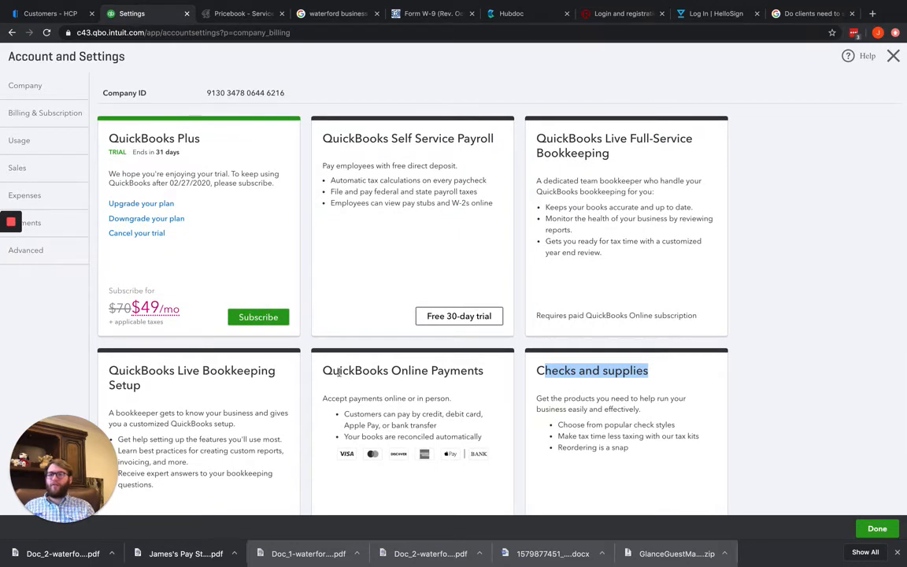
scroll(339, 372, down, 1)
scroll(409, 398, up, 1)
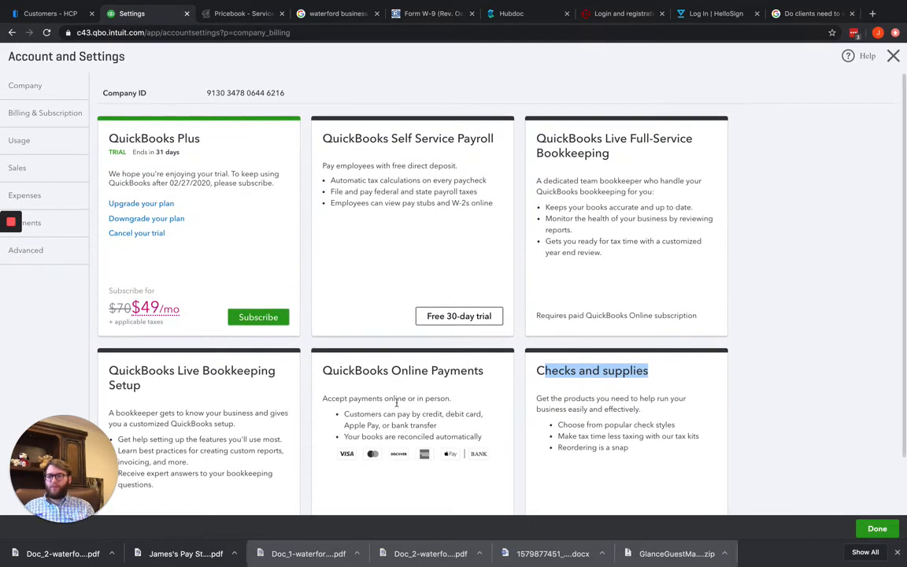
drag(196, 92, 296, 95)
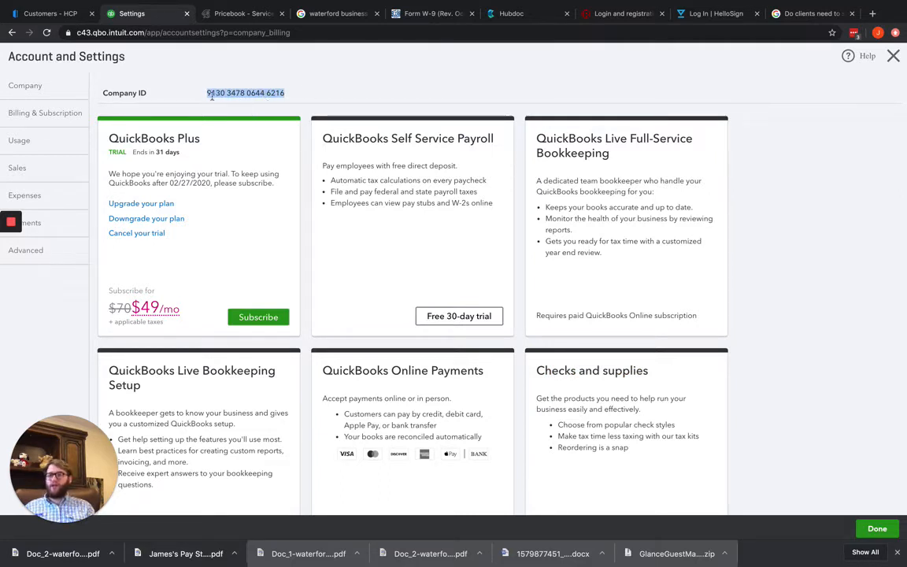
drag(199, 93, 336, 97)
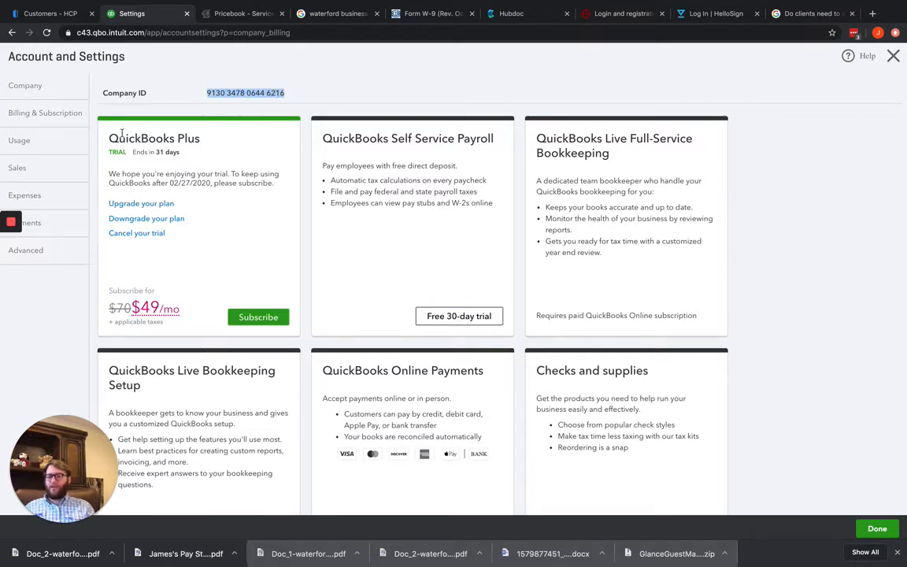
Review the plan's usage limits for billable users and the chart of accounts
click(56, 139)
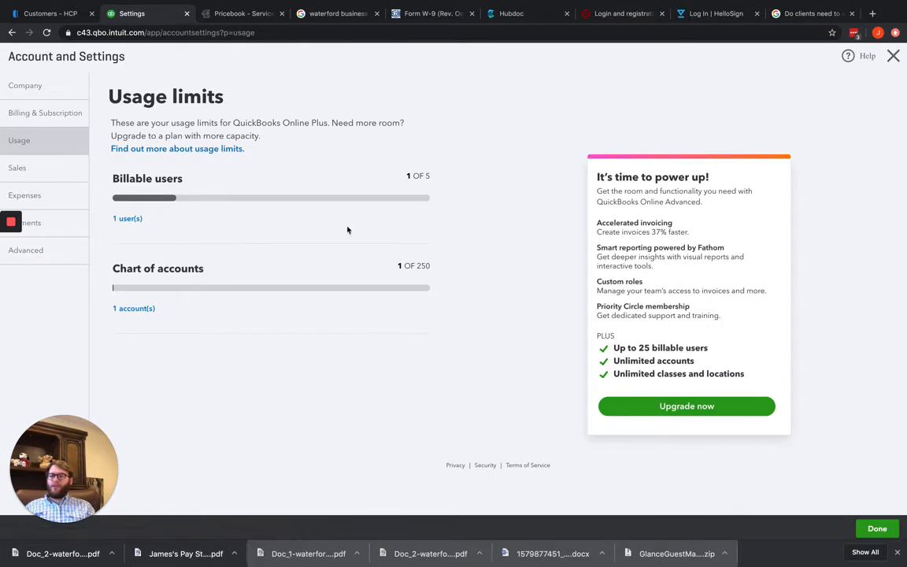
scroll(275, 170, down, 1)
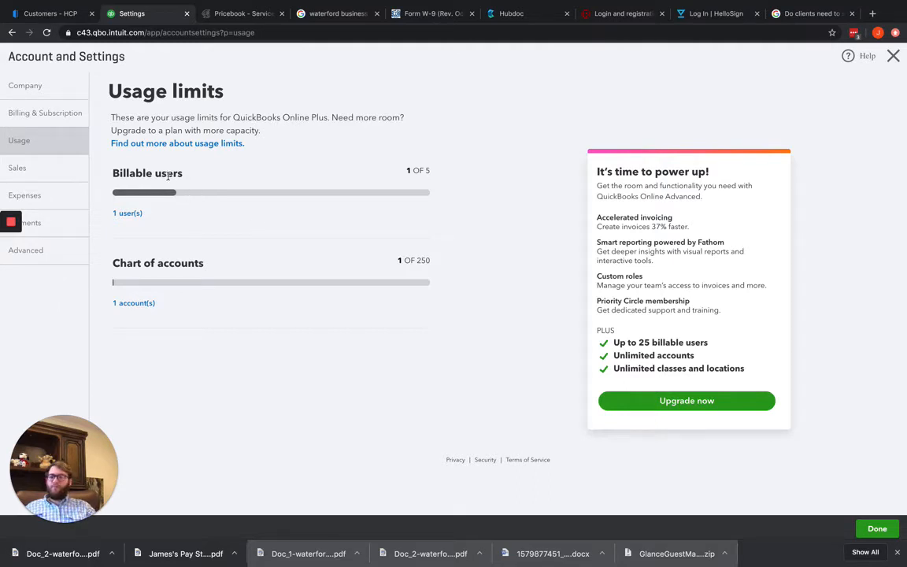
mouse_move(209, 268)
mouse_down()
mouse_move(171, 265)
mouse_move(209, 265)
mouse_up()
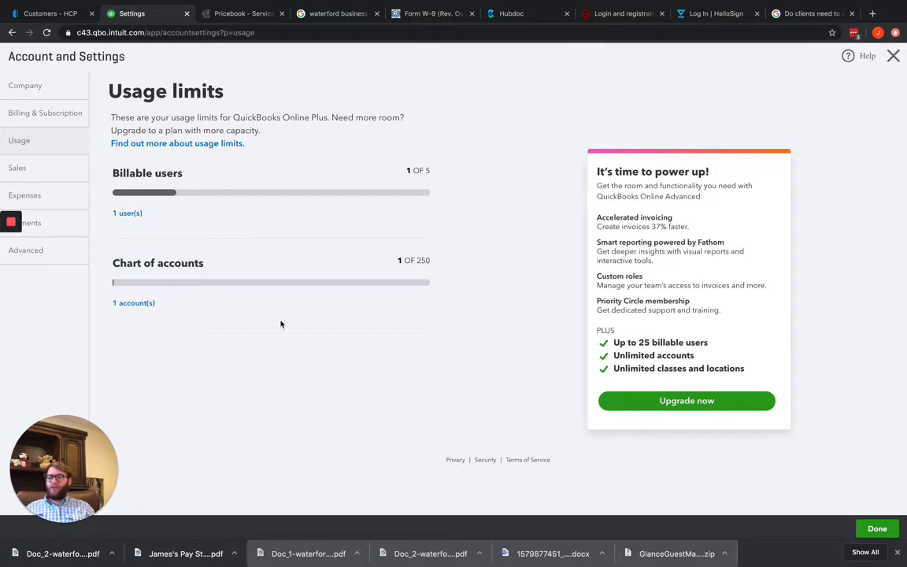
Open the sales form content settings for editing and set the preferred invoice terms to Due on receipt
click(68, 179)
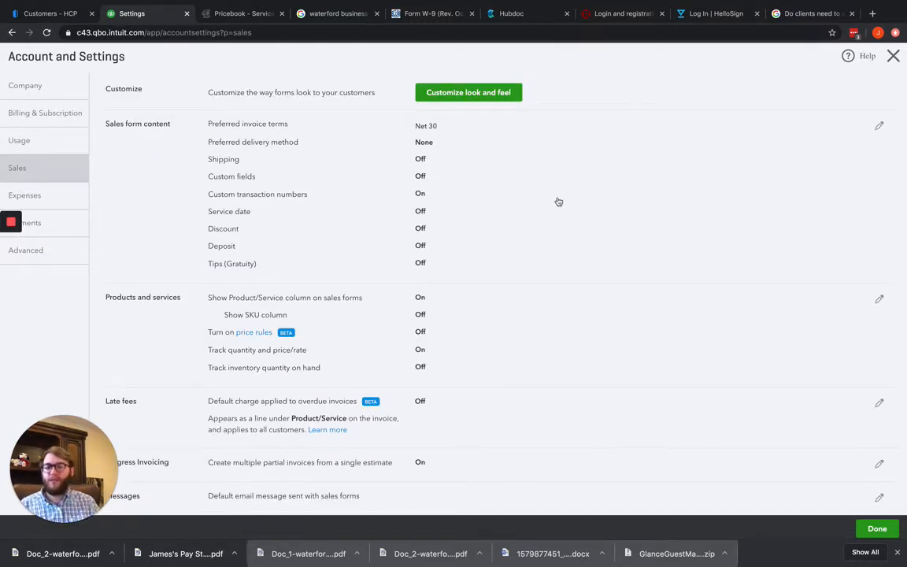
click(529, 174)
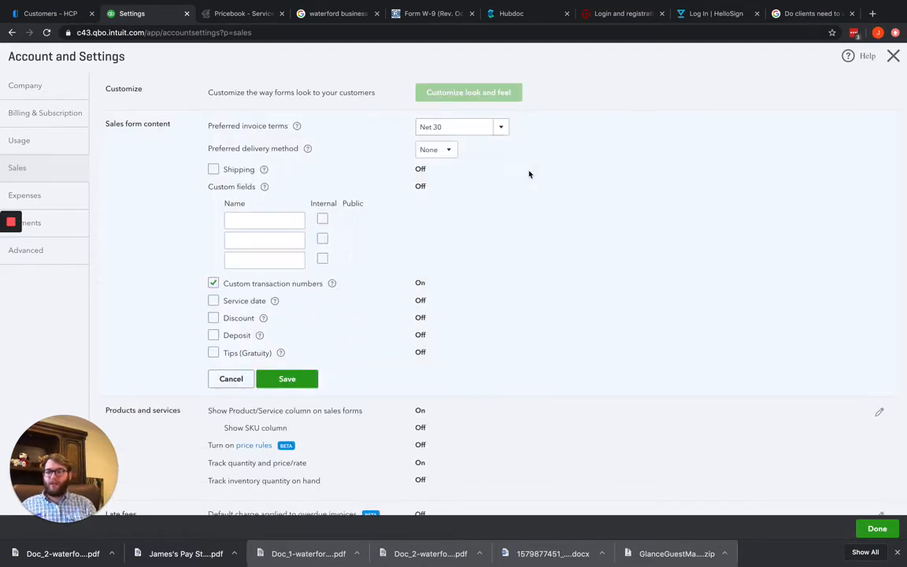
click(501, 128)
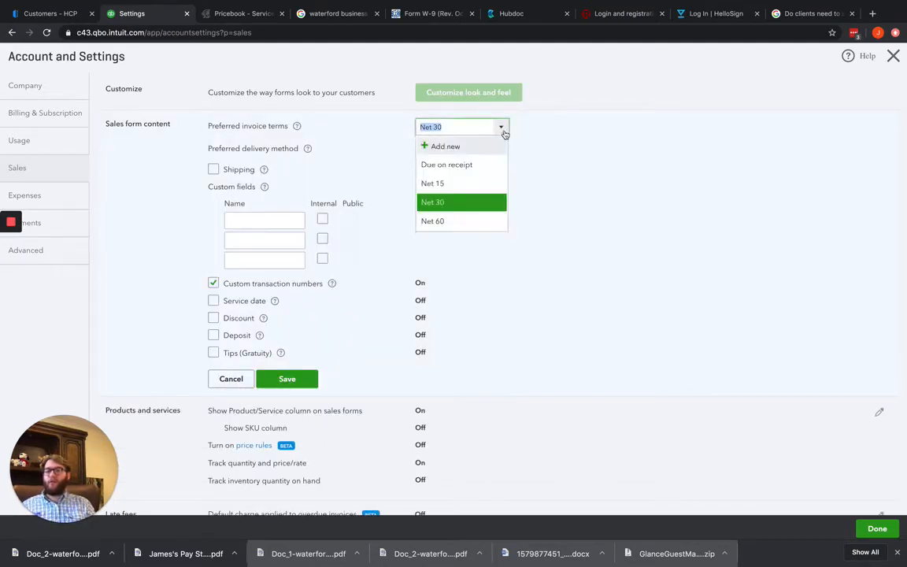
click(476, 173)
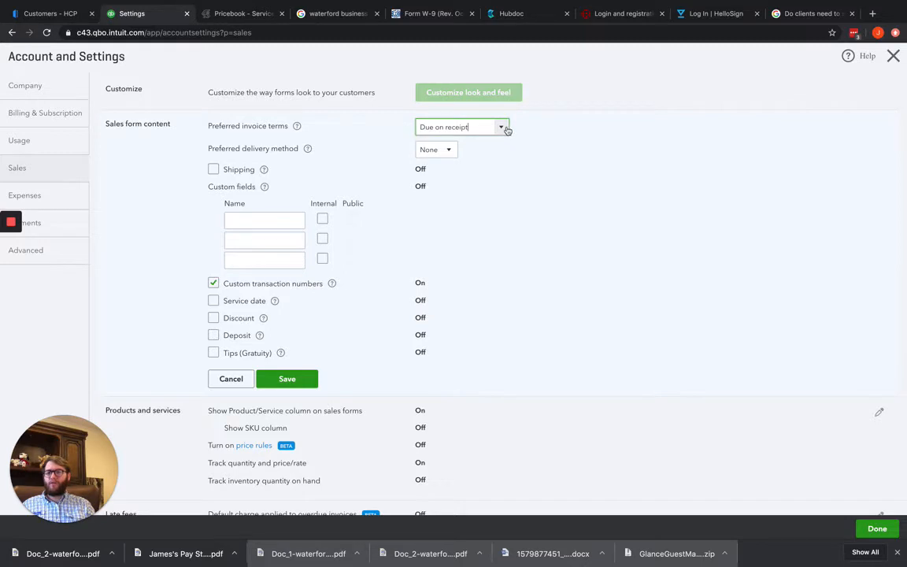
click(454, 151)
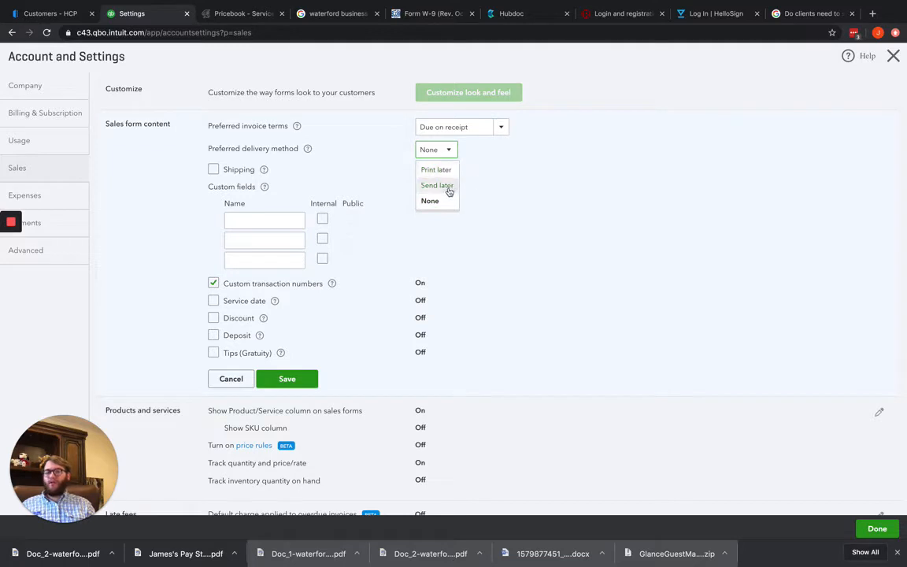
click(448, 187)
click(460, 154)
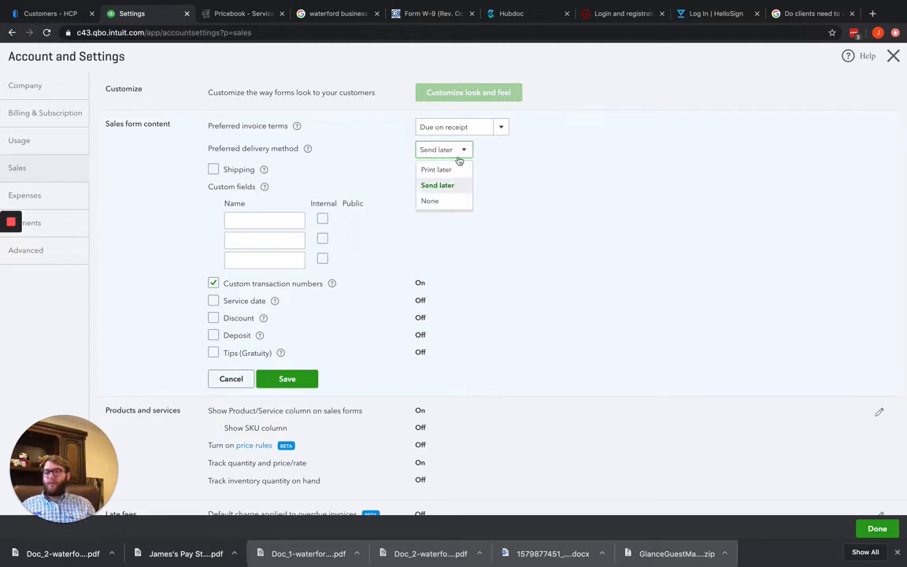
click(438, 200)
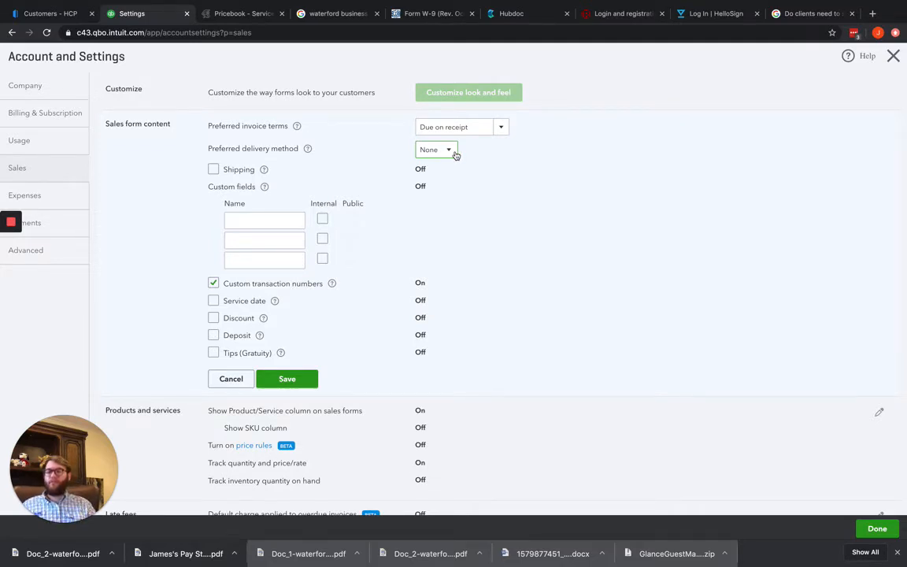
click(455, 155)
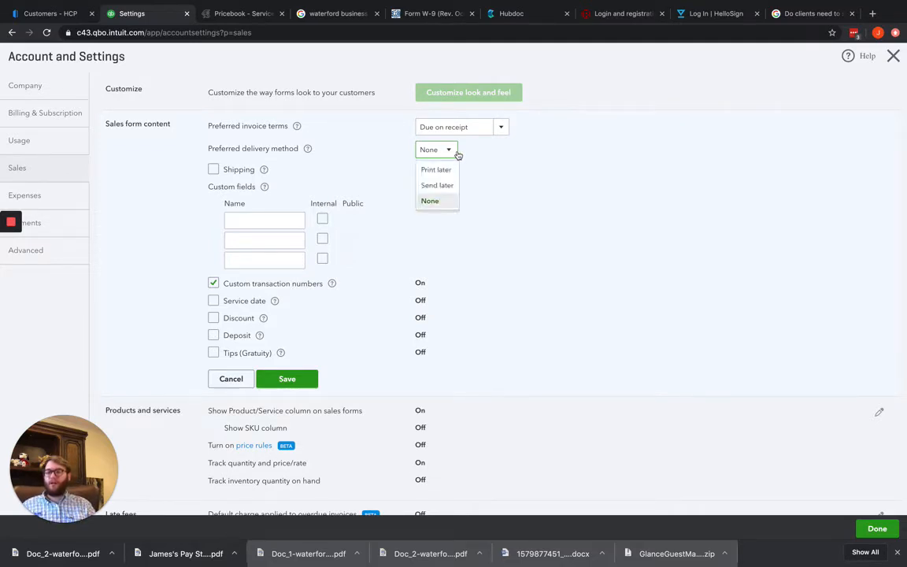
click(545, 195)
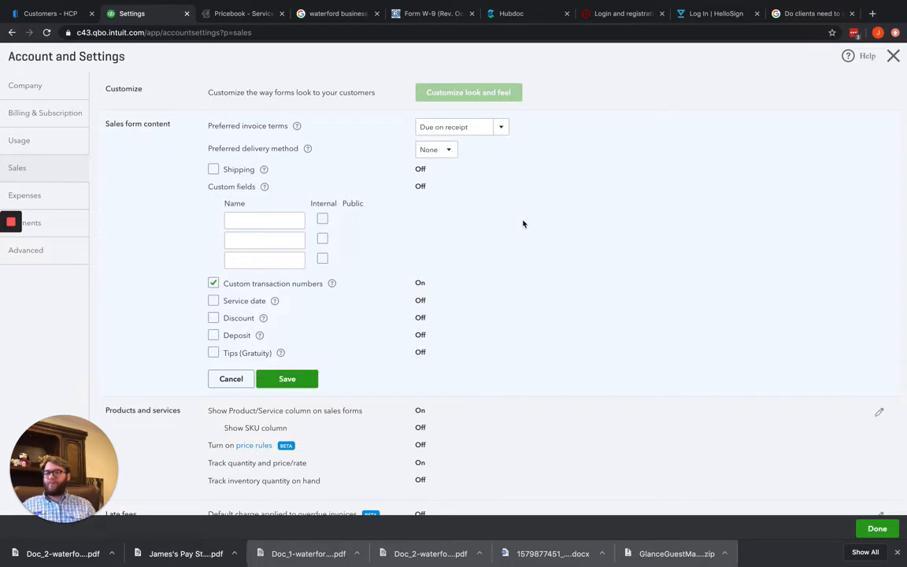
click(213, 169)
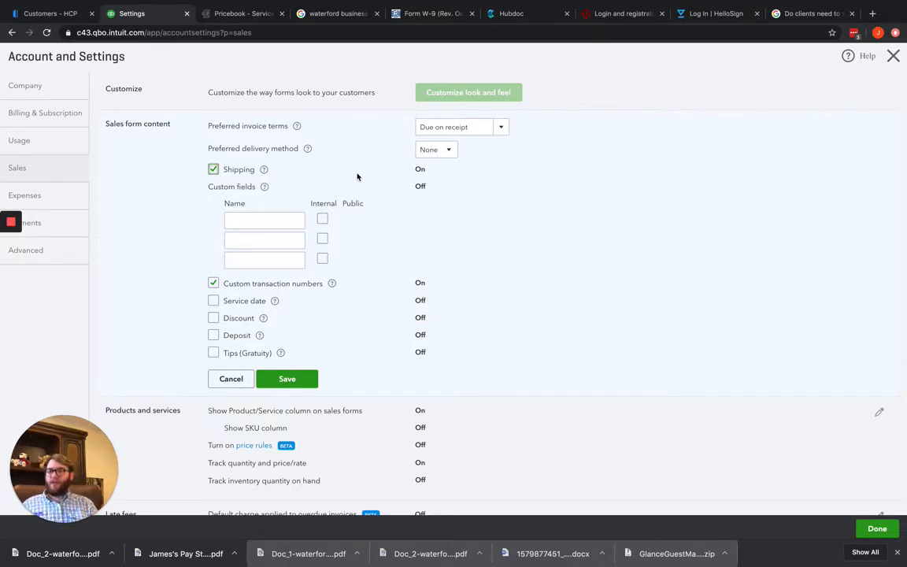
click(213, 169)
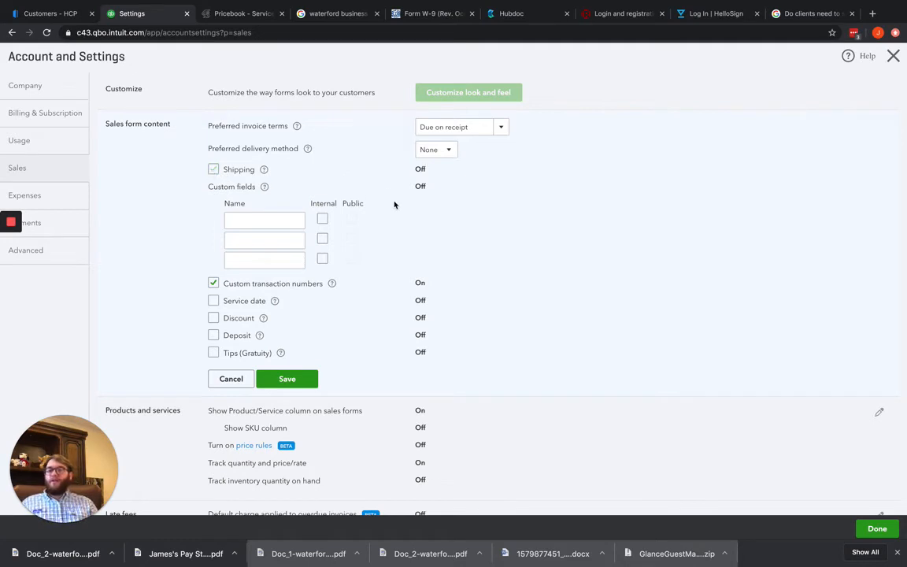
Add a custom sales form field named Technician and enable it for both internal and public use
click(248, 221)
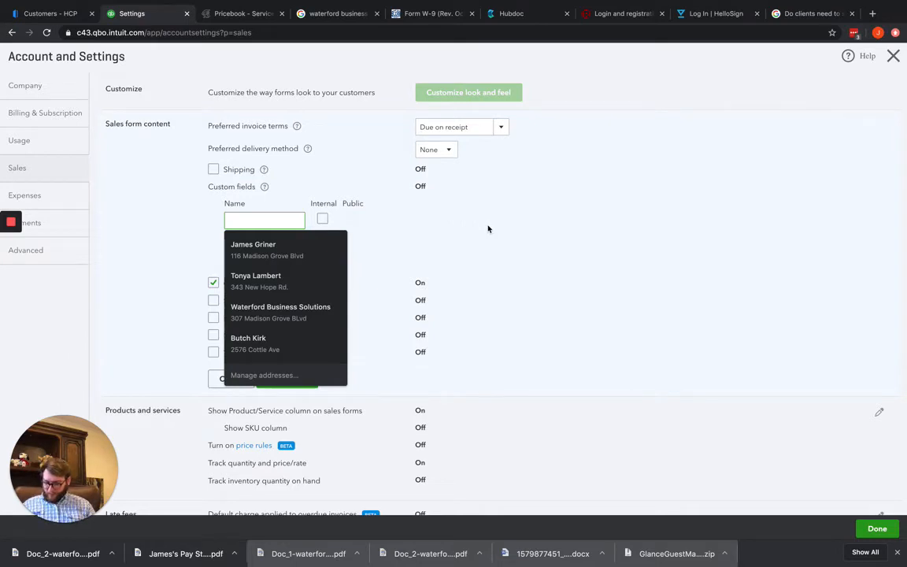
text(Technician)
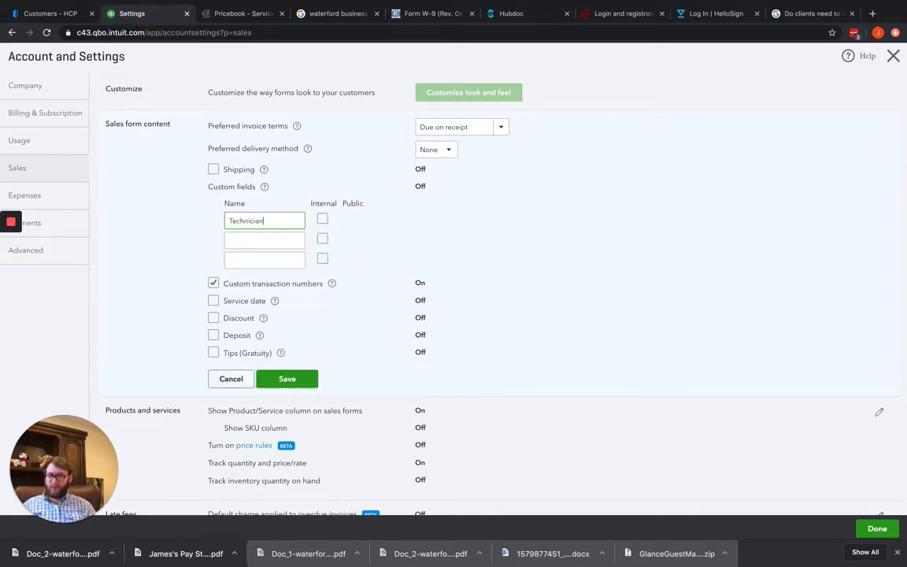
click(322, 218)
click(351, 218)
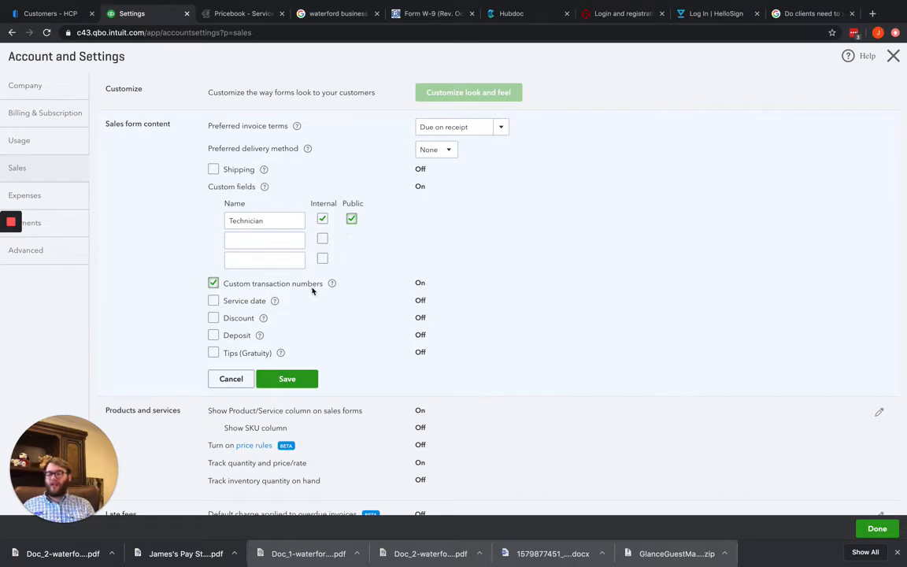
click(214, 301)
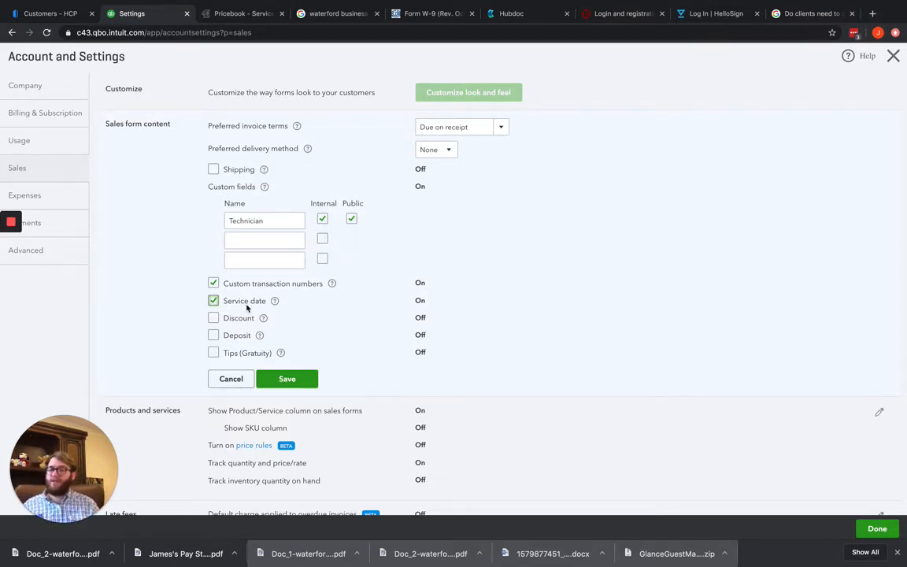
key(XF86AudioLowerVolume)
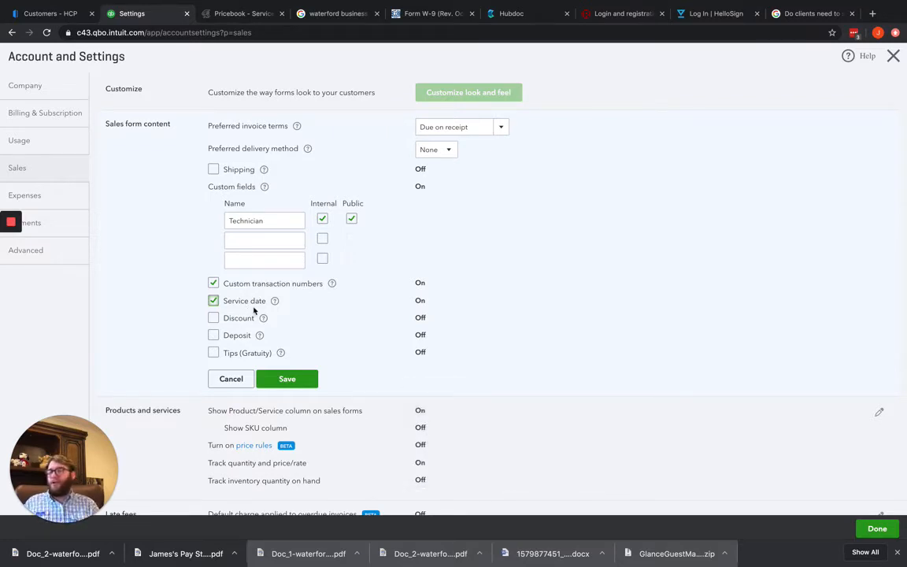
click(214, 301)
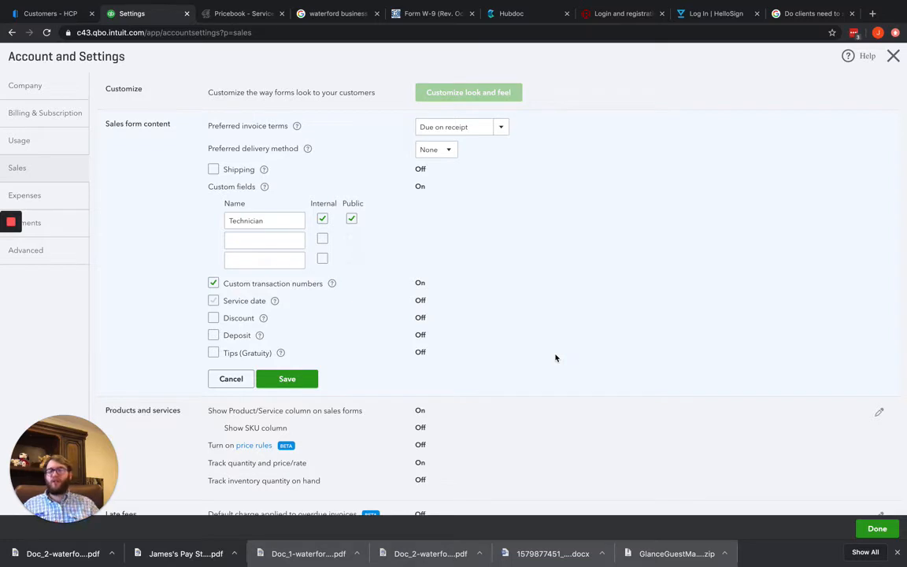
Try out the Discount and Deposit options for sales forms, leaving both switched off
click(212, 318)
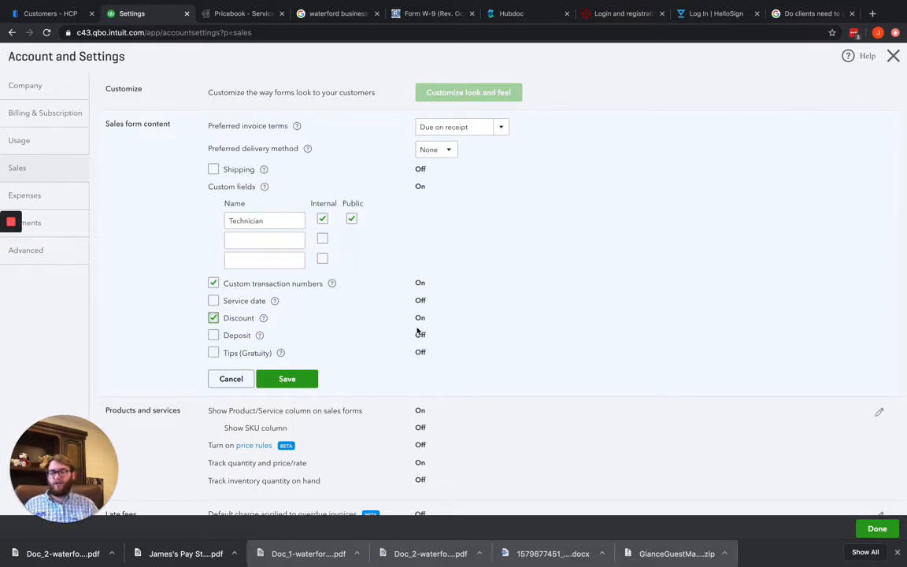
click(213, 318)
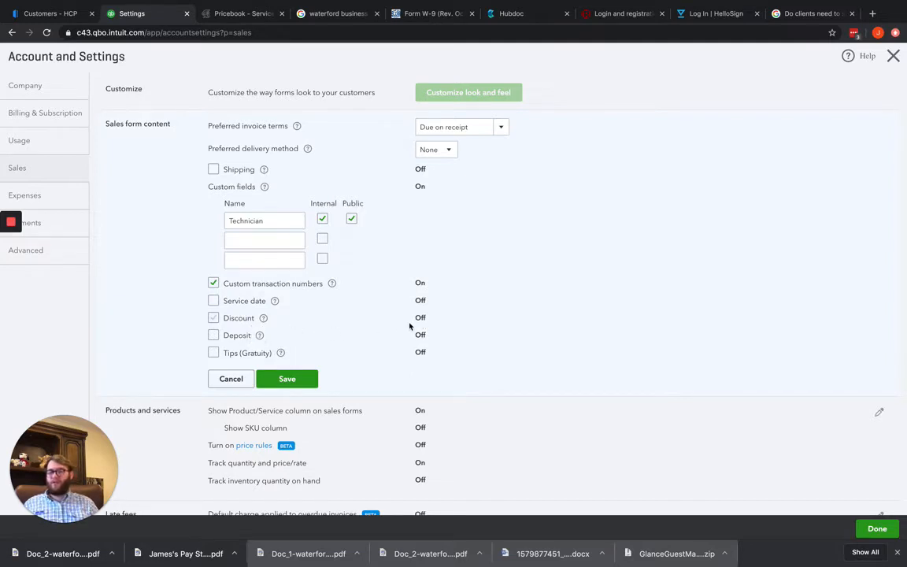
click(213, 335)
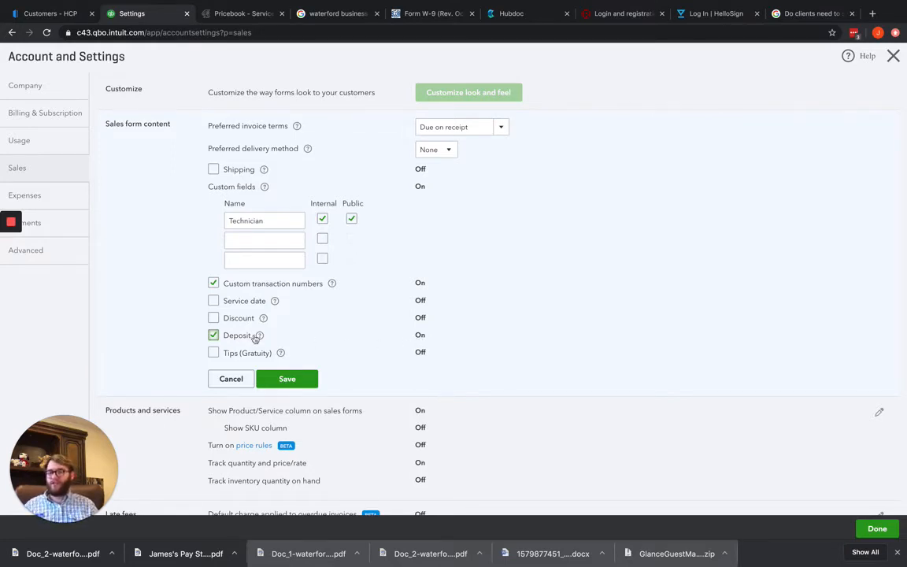
click(213, 336)
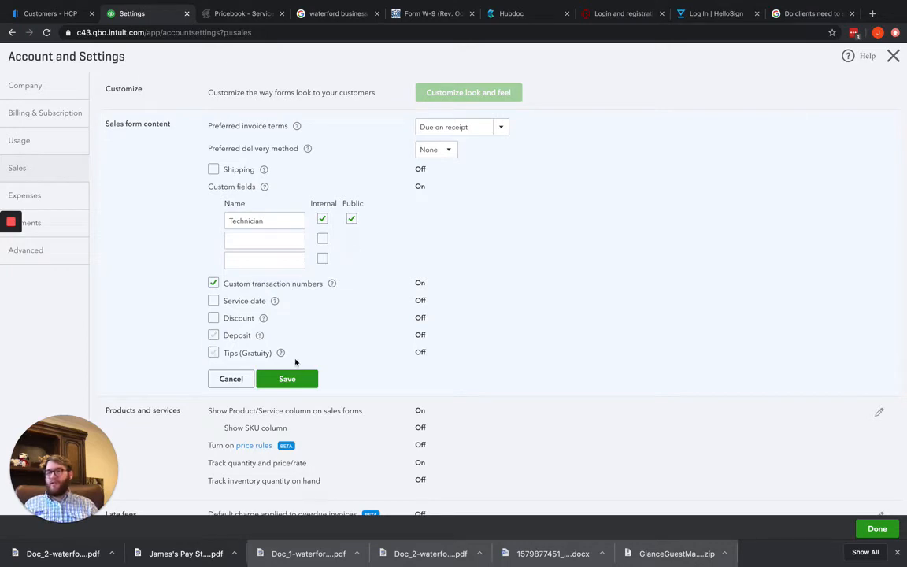
Try turning on tips for the team with the updated sales receipt template, and cancel the sales form content edits
click(213, 354)
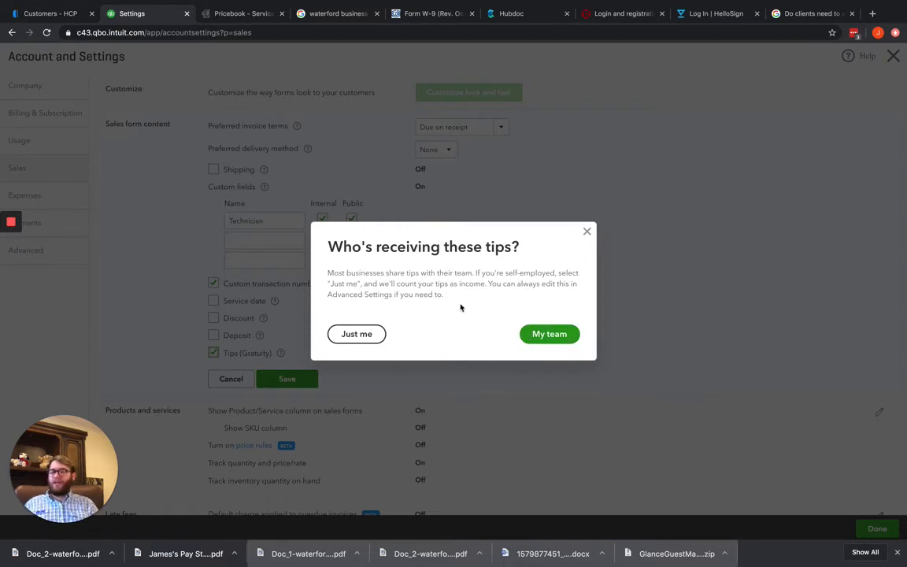
click(551, 340)
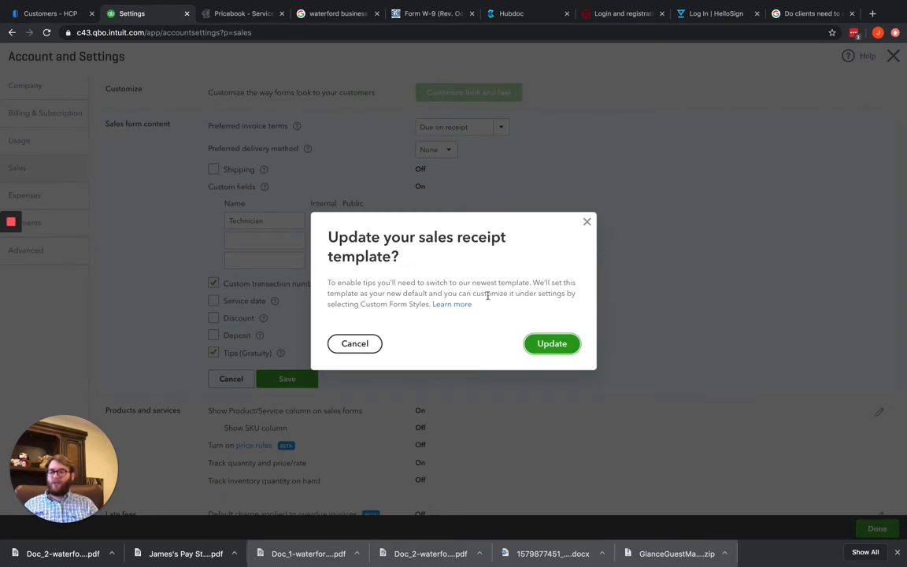
click(552, 343)
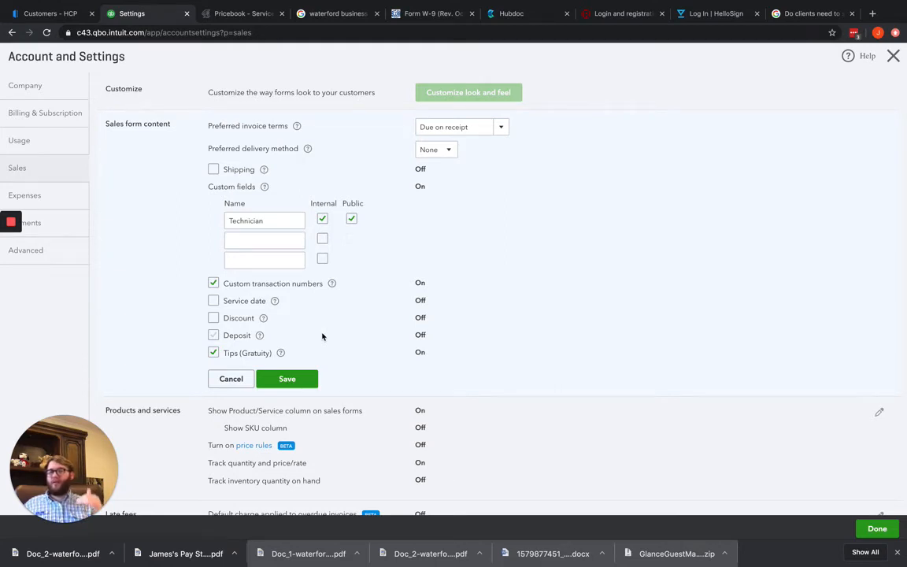
click(213, 352)
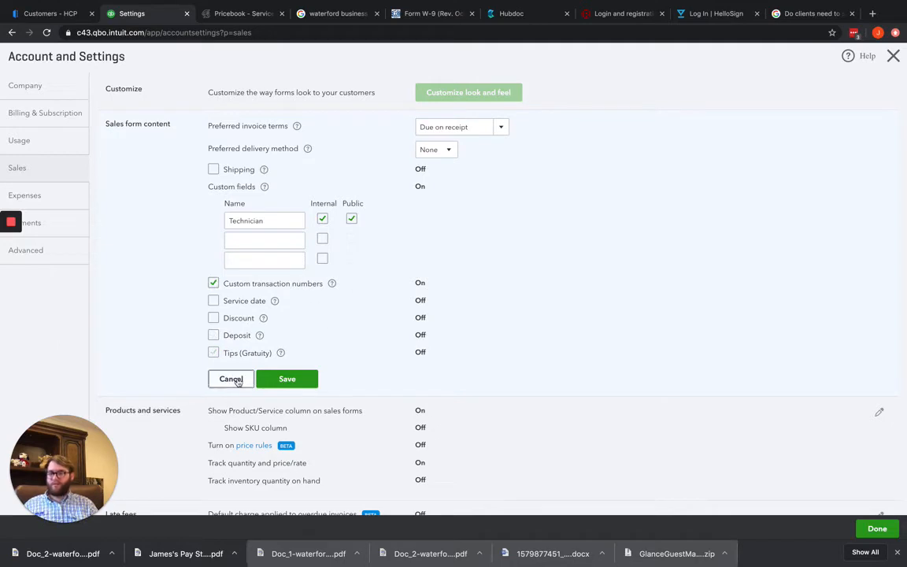
click(227, 378)
Open the products and services settings for editing and try out the SKU column and price rules options, leaving both off
scroll(343, 318, down, 3)
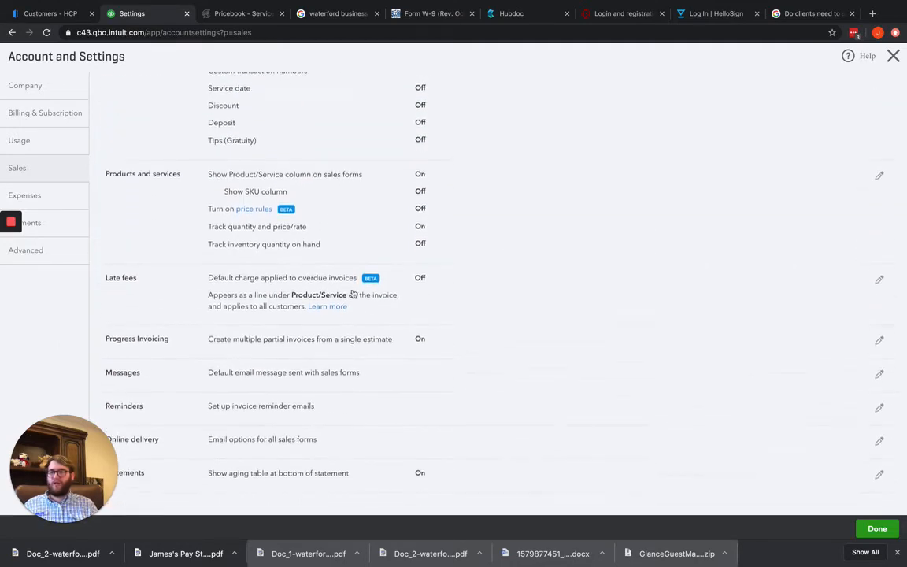
click(375, 188)
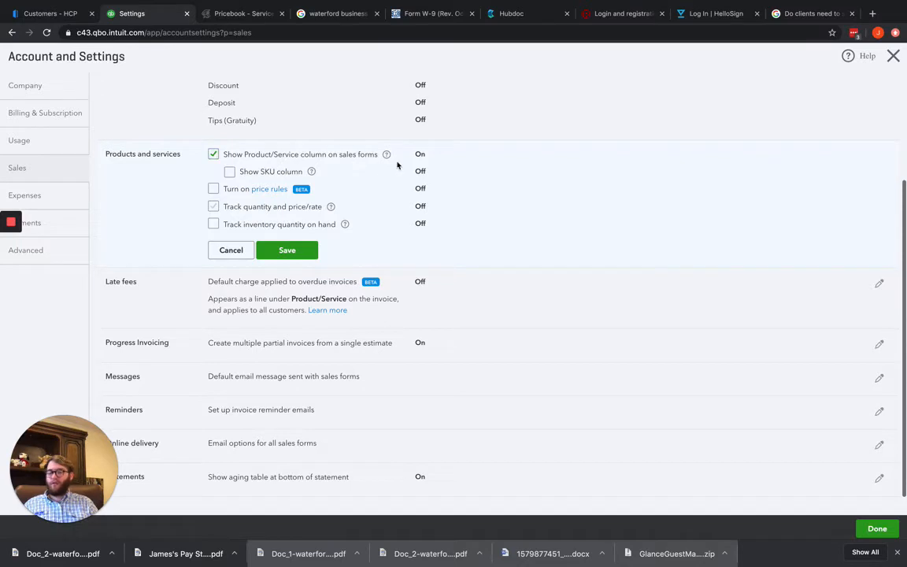
click(229, 172)
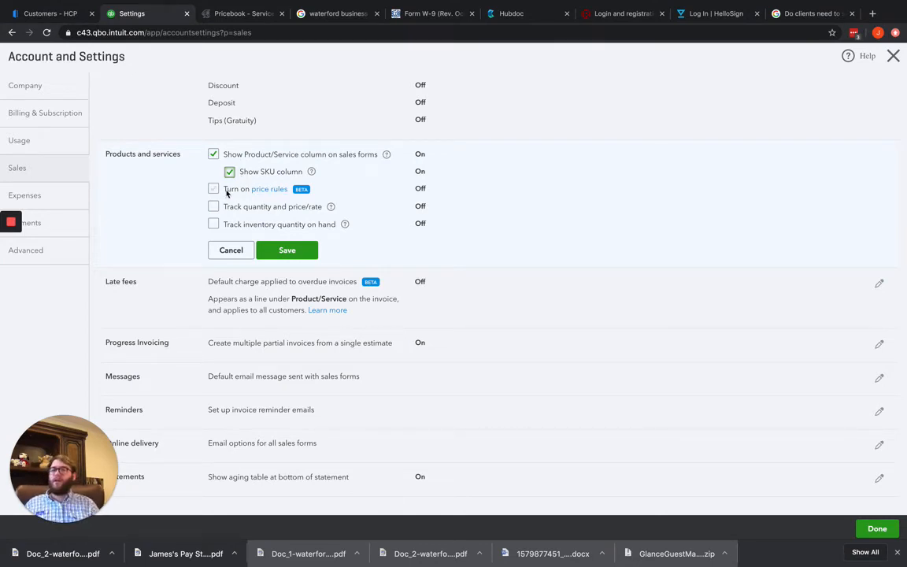
click(230, 172)
click(213, 189)
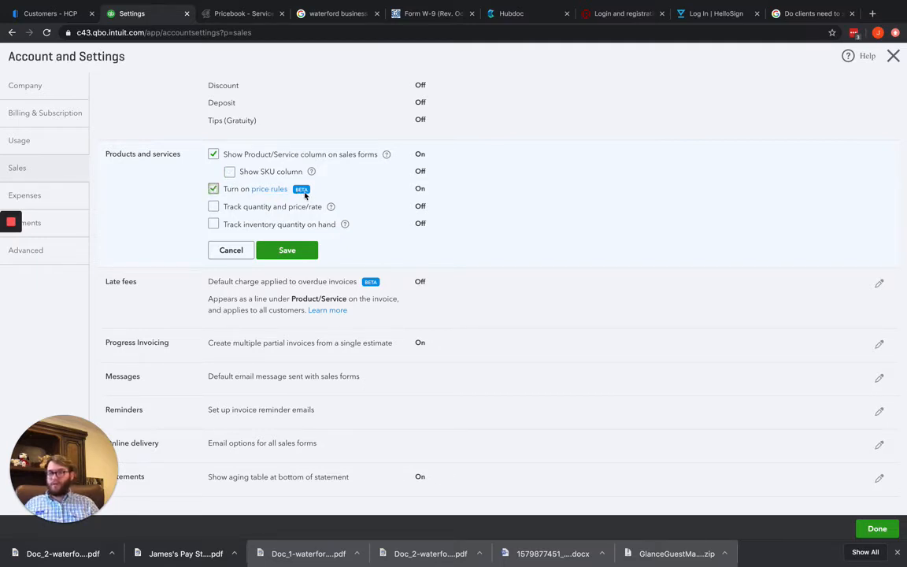
click(274, 190)
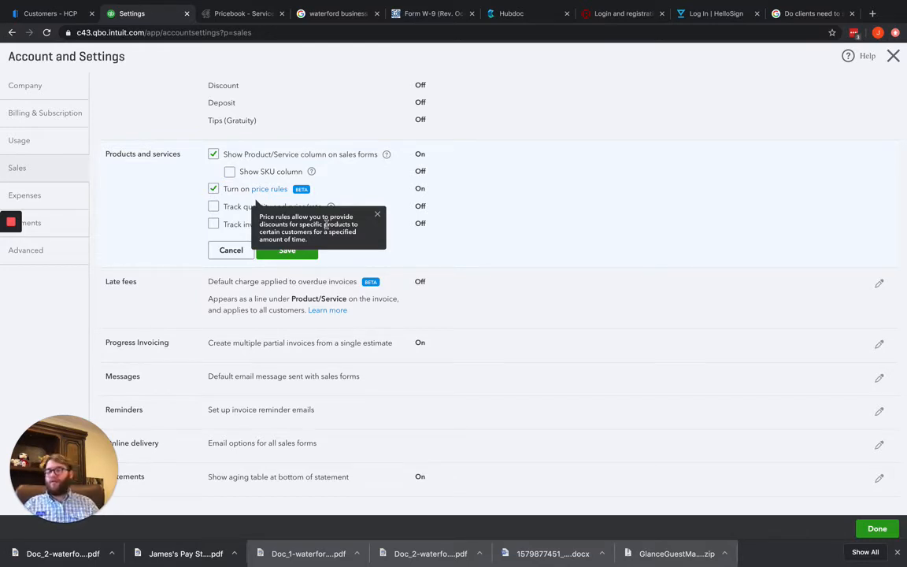
click(378, 215)
click(212, 190)
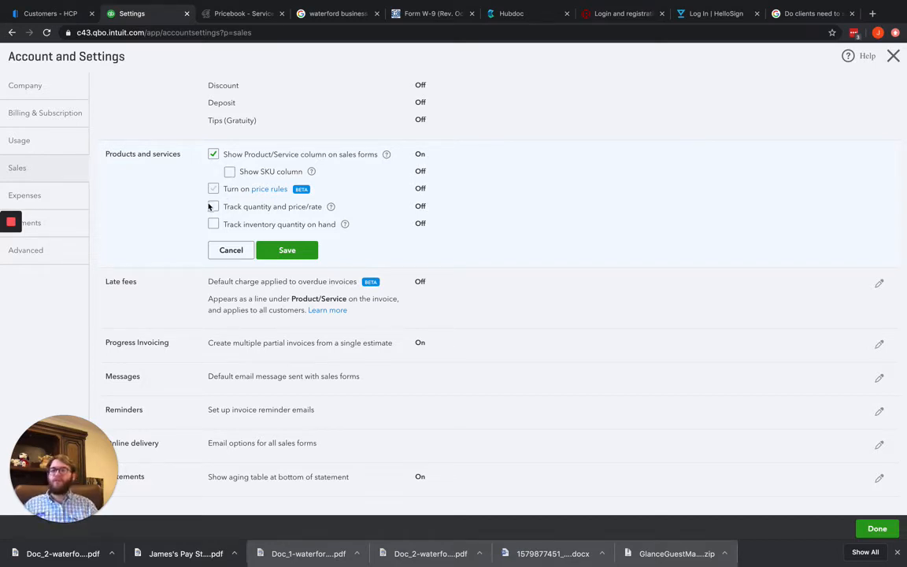
Try out the quantity and price/rate and inventory tracking options, read the quantity help, and cancel the products and services edits
click(212, 206)
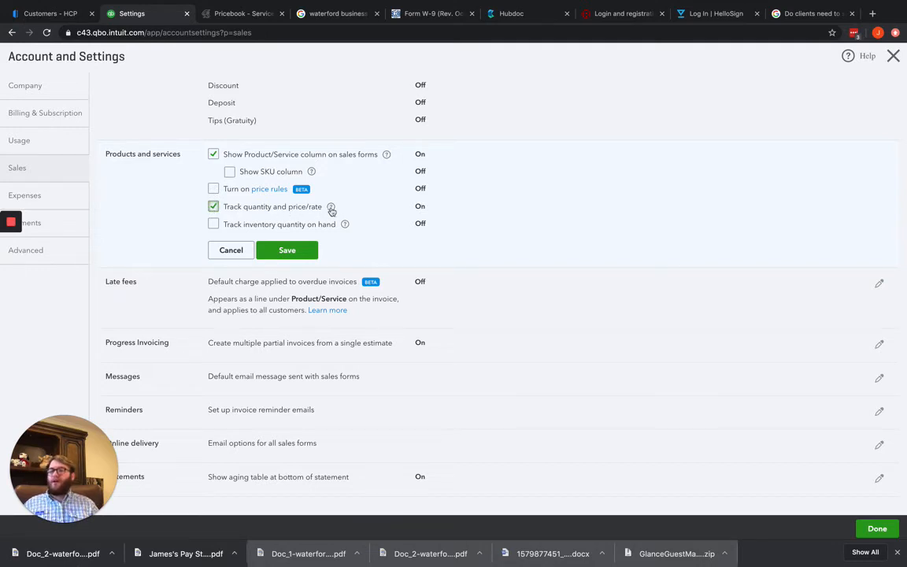
click(330, 207)
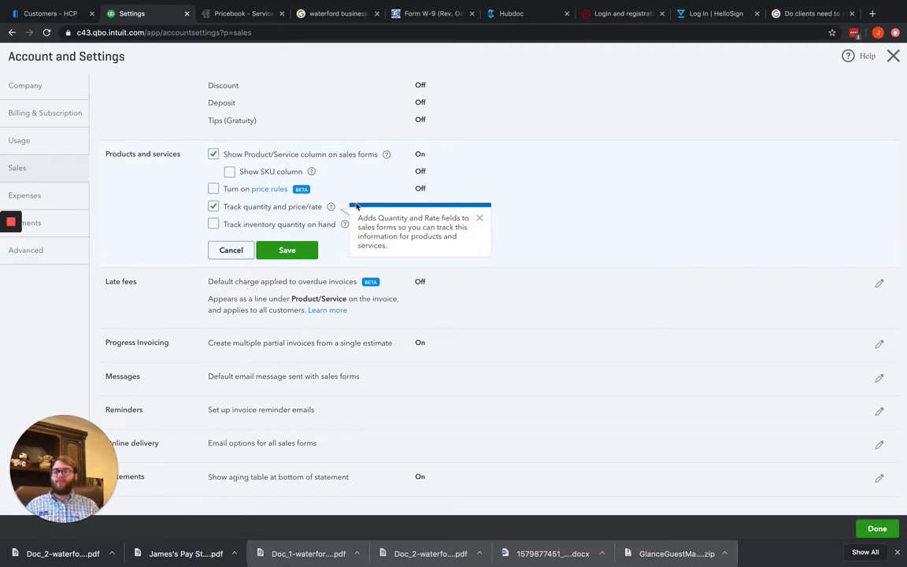
click(479, 219)
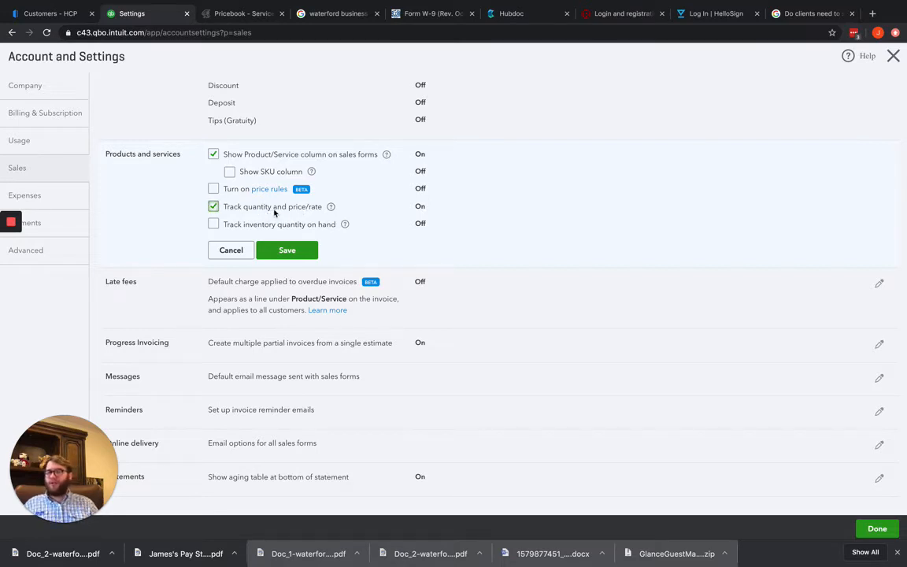
click(220, 208)
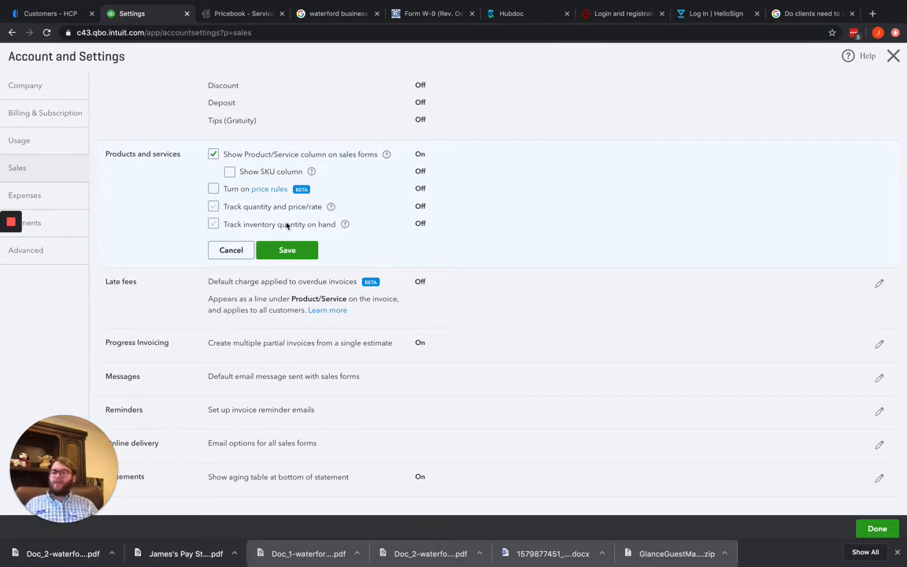
click(212, 224)
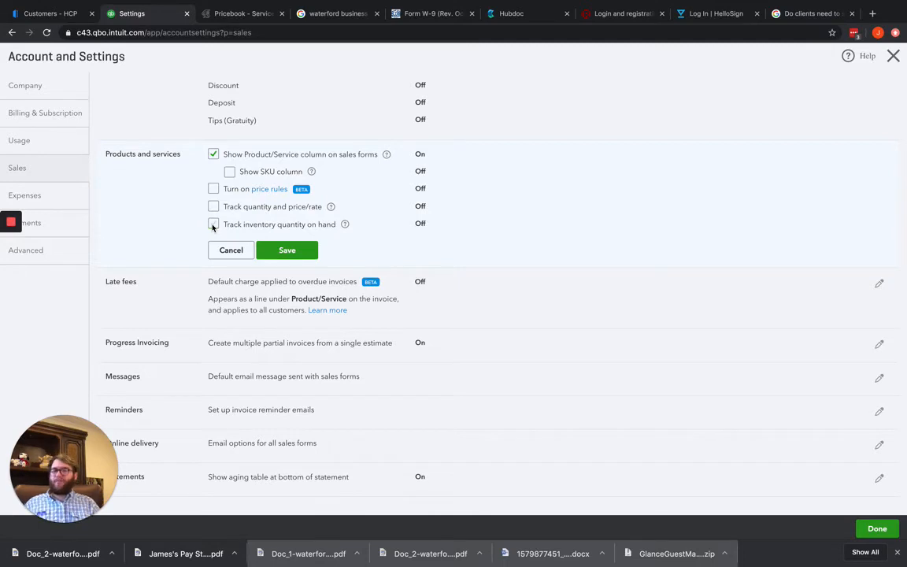
click(229, 249)
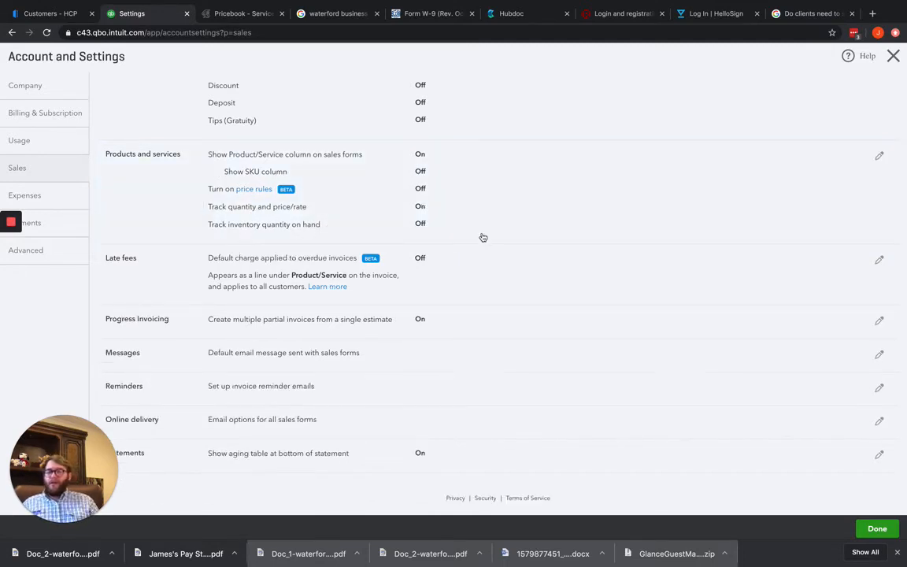
Turn on the default late fee for overdue invoices, compare the percentage and flat fee types, and select Flat fee
click(420, 267)
scroll(421, 267, down, 2)
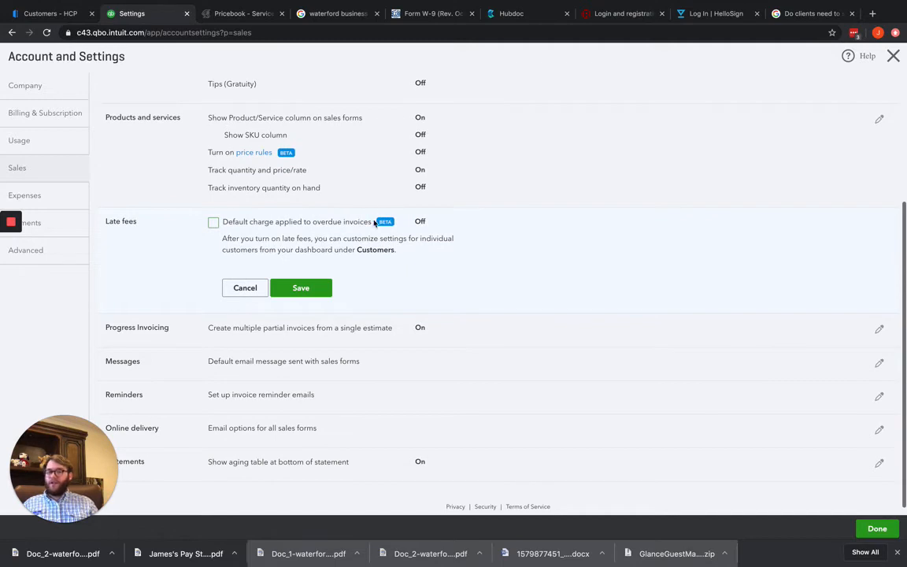
click(214, 223)
scroll(477, 250, down, 1)
scroll(477, 250, down, 1)
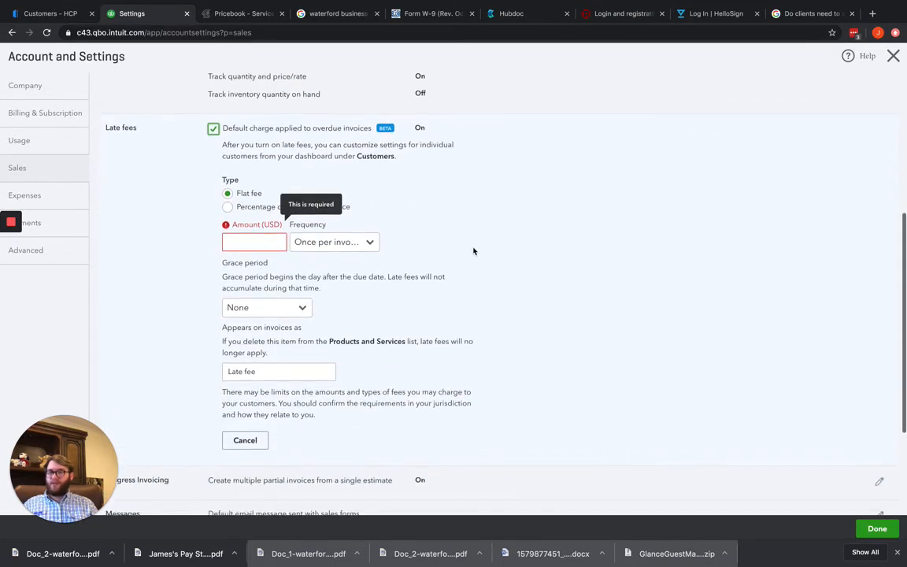
click(228, 207)
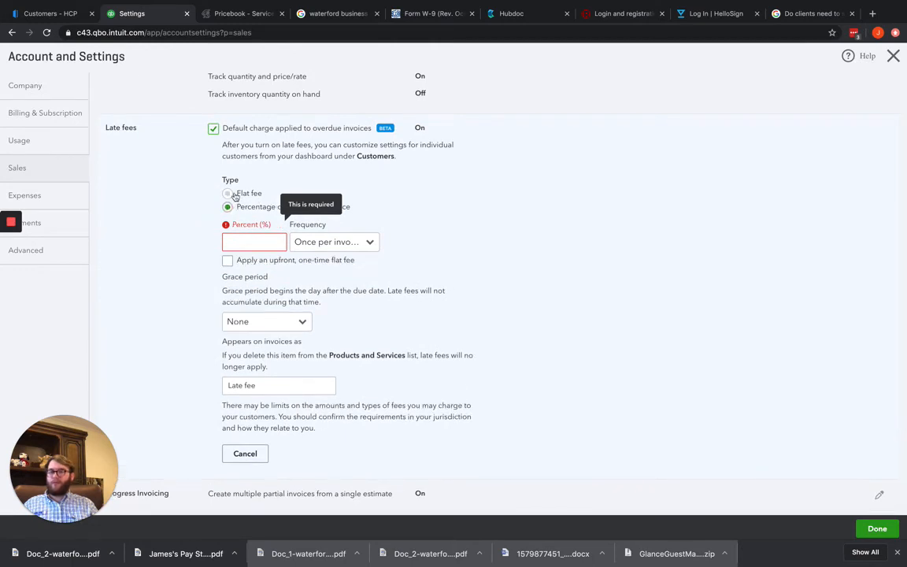
click(228, 193)
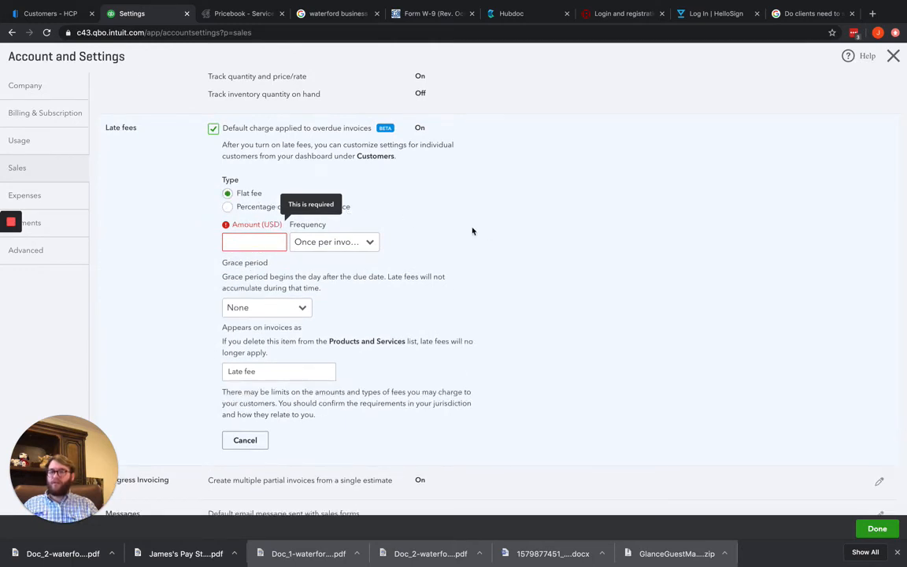
Set the late fee's grace period to 30 days, its amount to 10 USD and its frequency to Per month
click(303, 306)
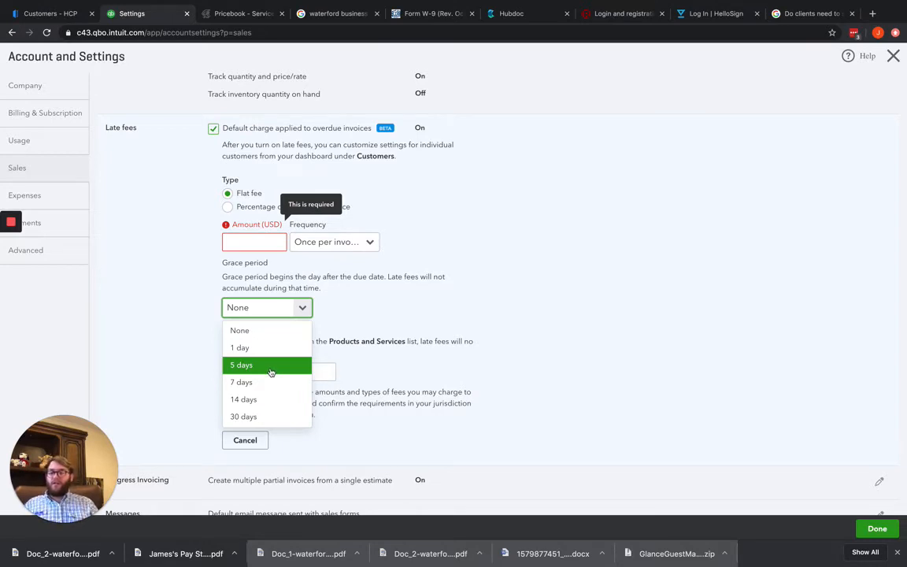
click(250, 417)
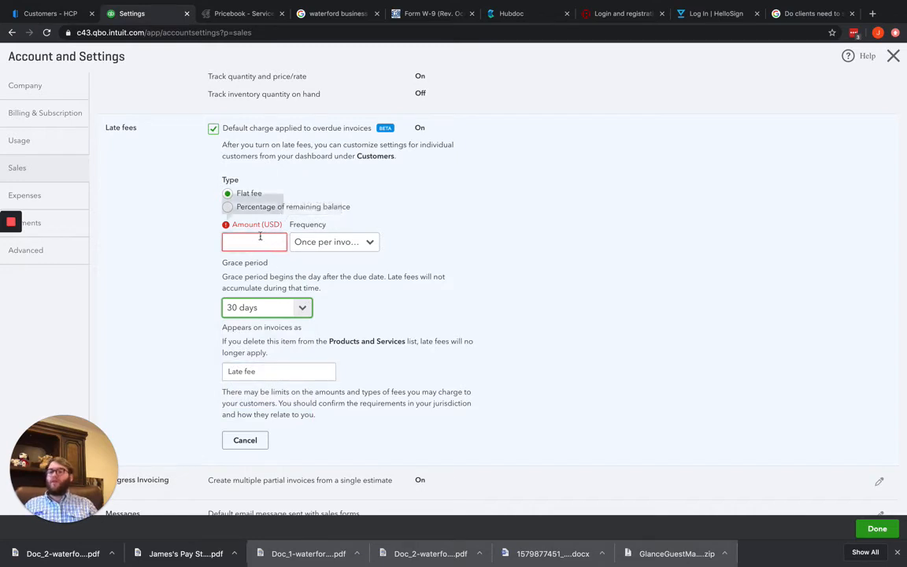
click(251, 240)
text(10)
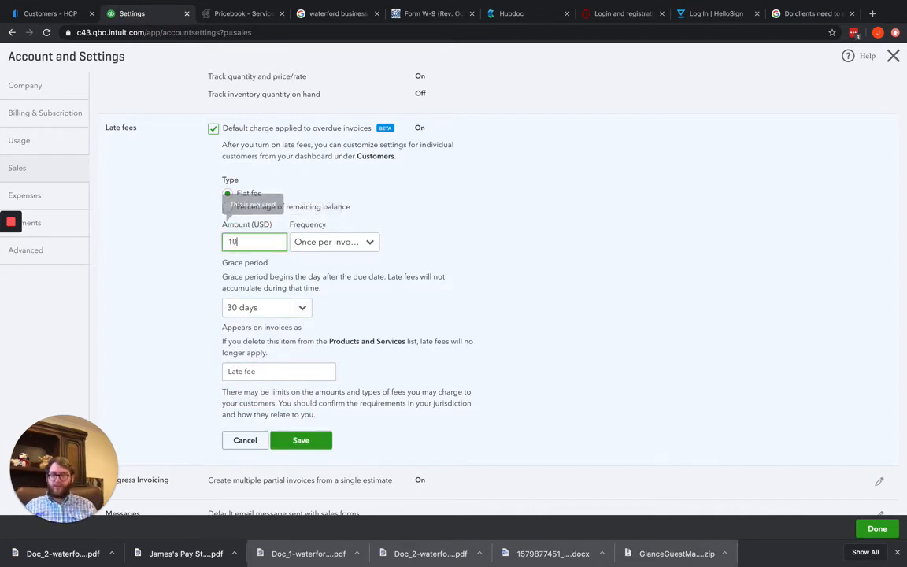
click(370, 243)
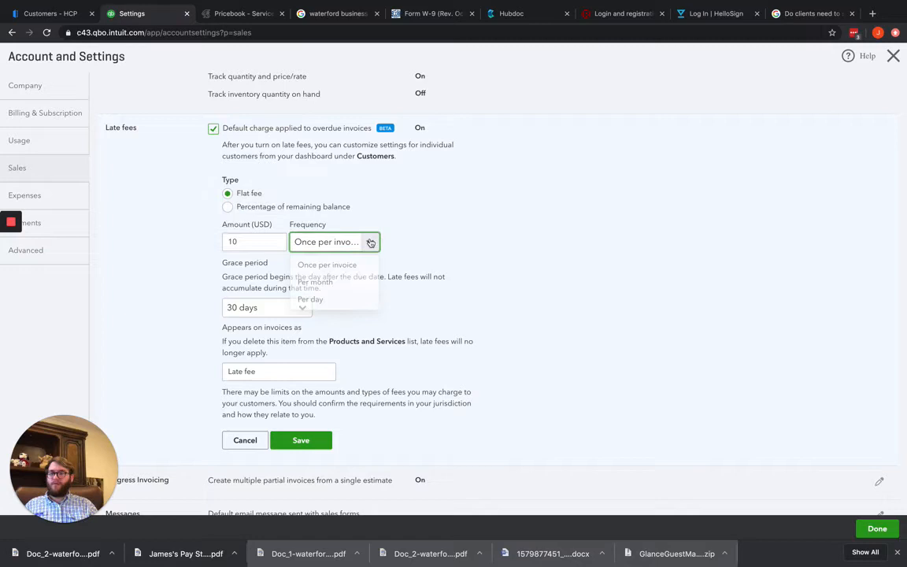
click(330, 283)
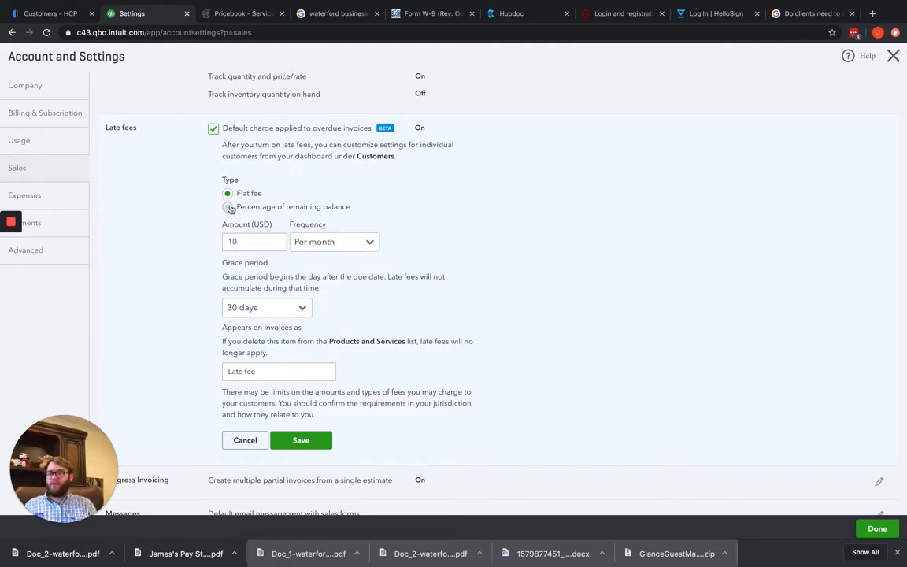
Change the late fee to a percentage of the remaining balance and add an upfront, one-time flat fee of 100 USD
click(230, 208)
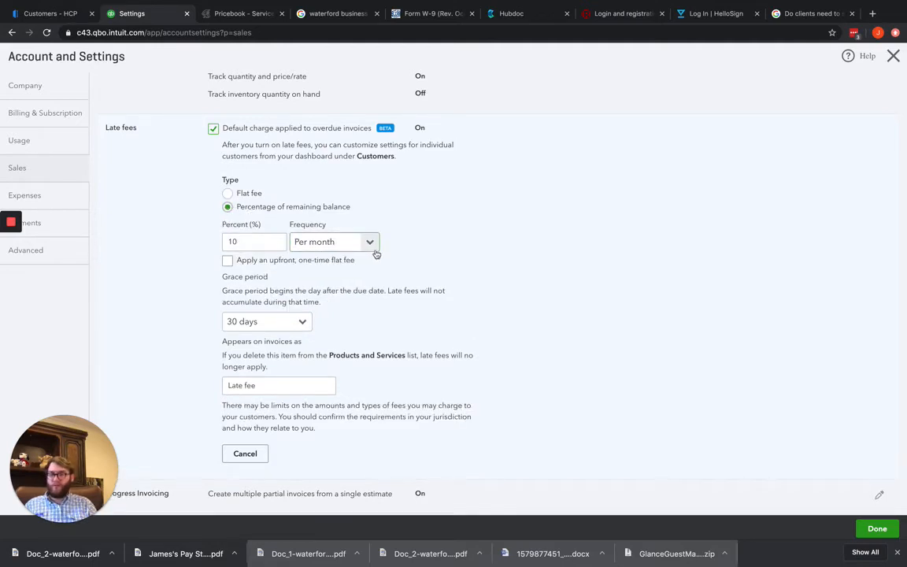
click(227, 262)
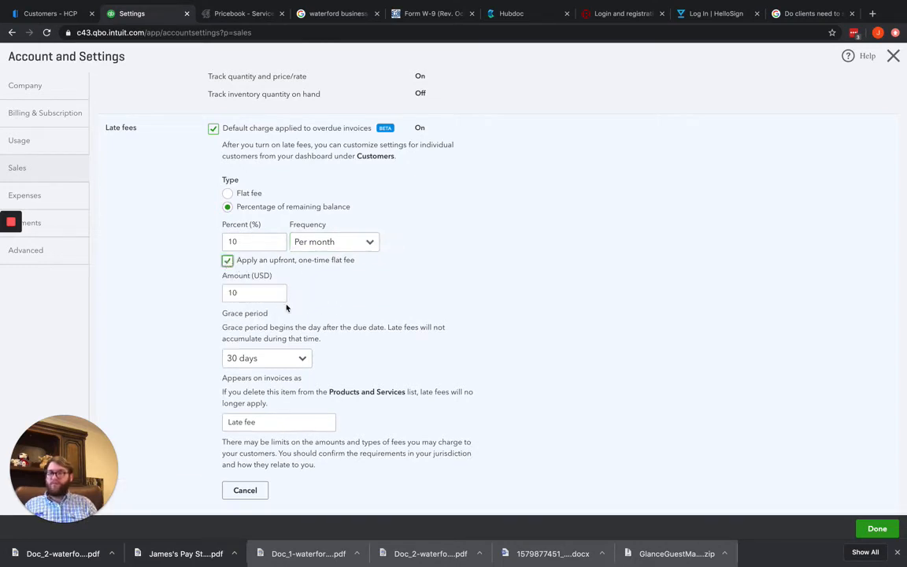
drag(275, 295, 225, 289)
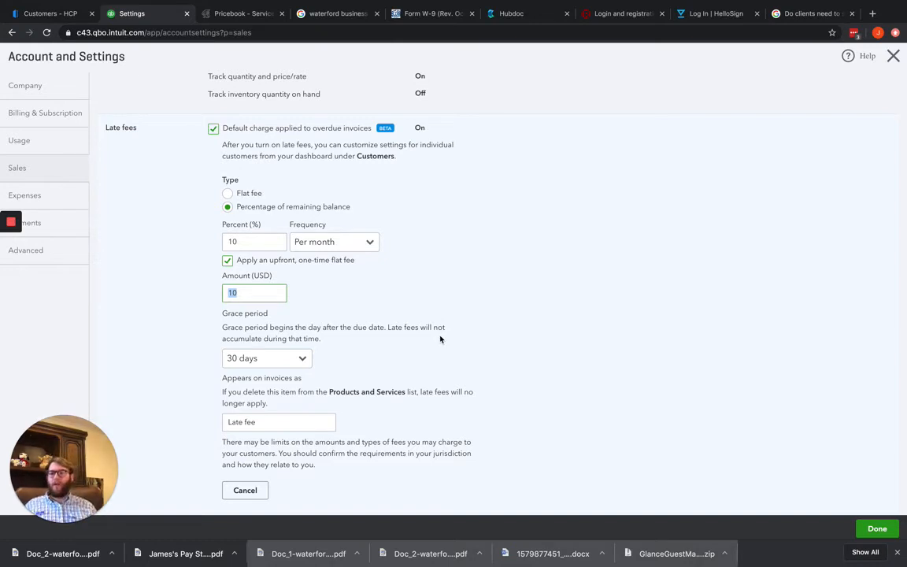
text(100)
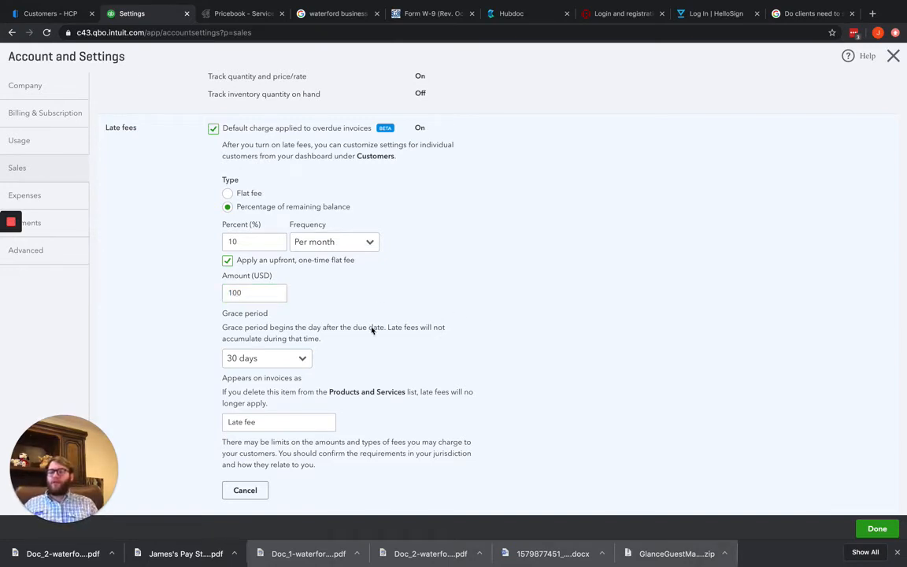
scroll(370, 327, down, 1)
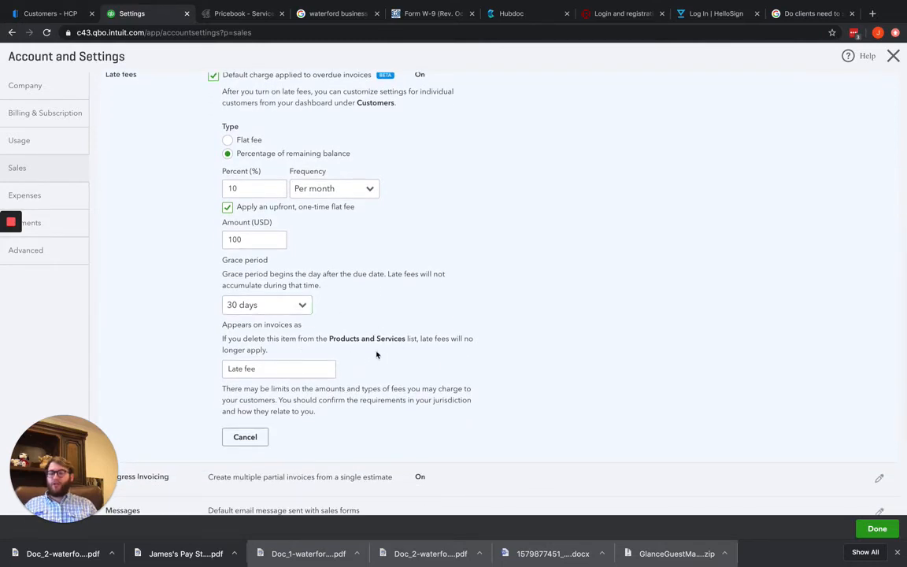
scroll(381, 349, up, 1)
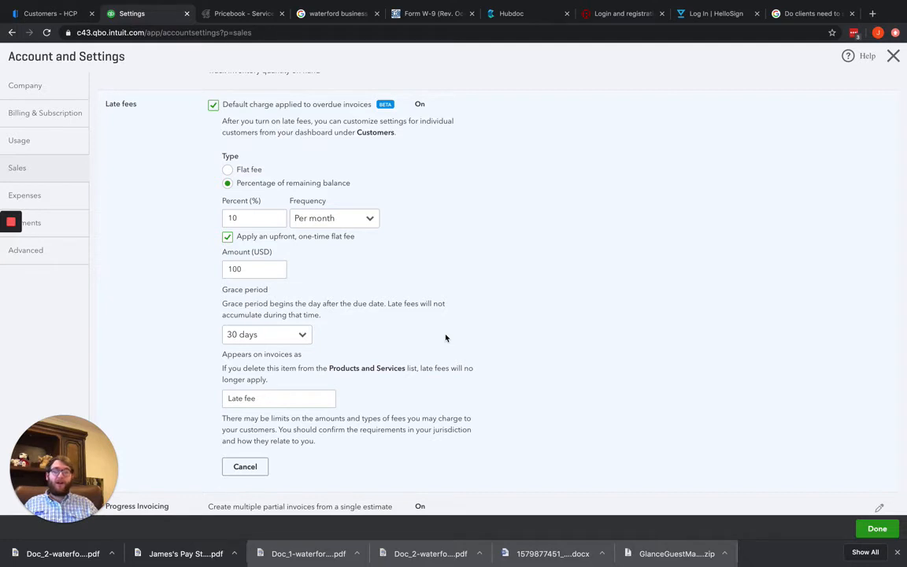
Turn off the default late fee for overdue invoices and open the progress invoicing setting
click(213, 105)
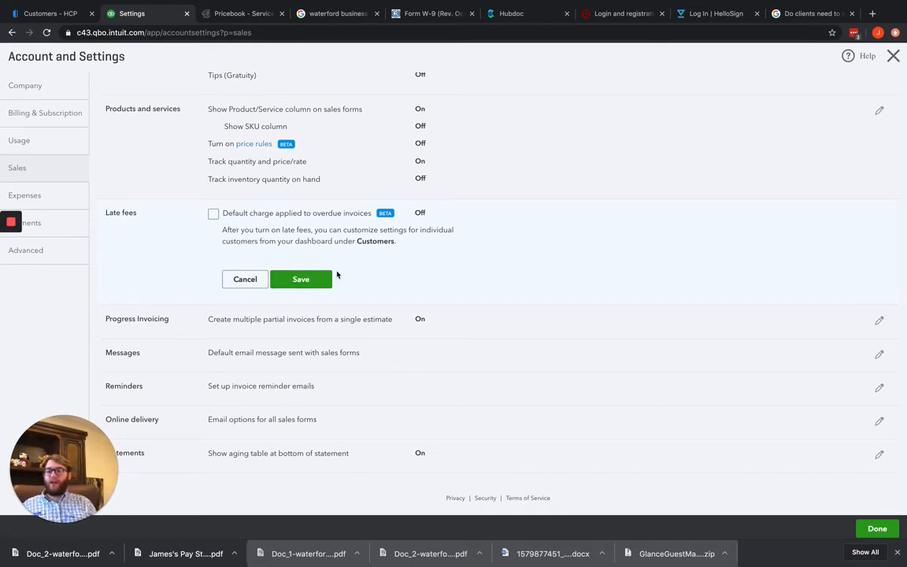
click(308, 320)
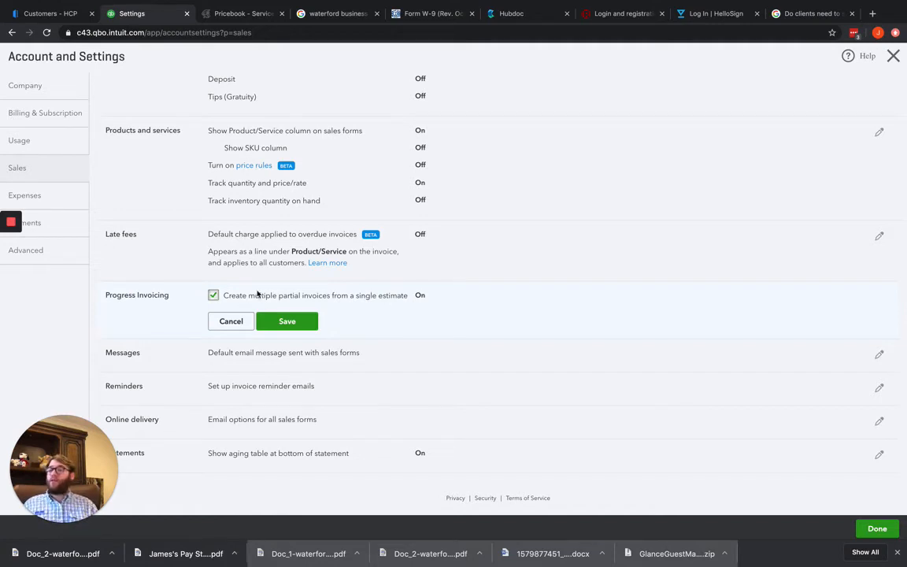
Open the default sales form email message settings and review the greeting's salutation and name format options
click(346, 354)
scroll(417, 346, down, 1)
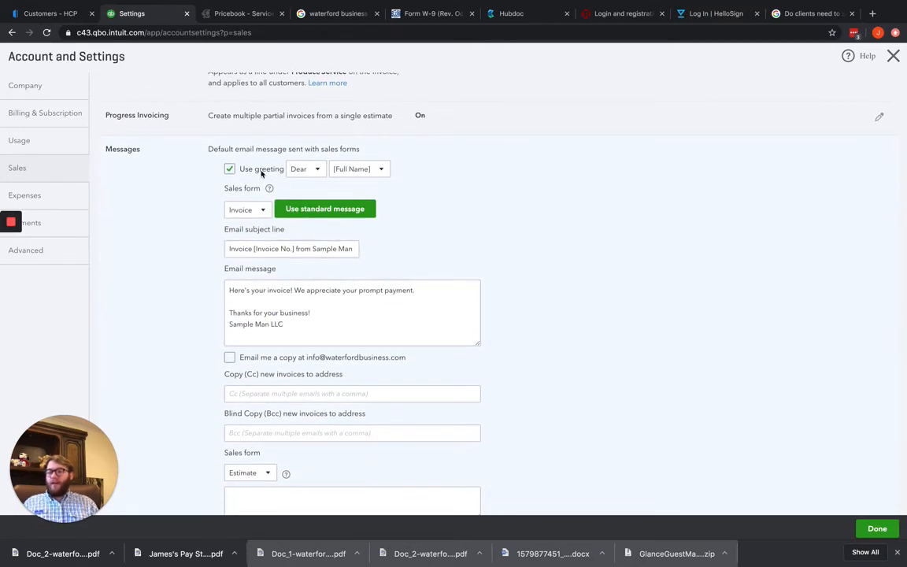
scroll(261, 172, down, 1)
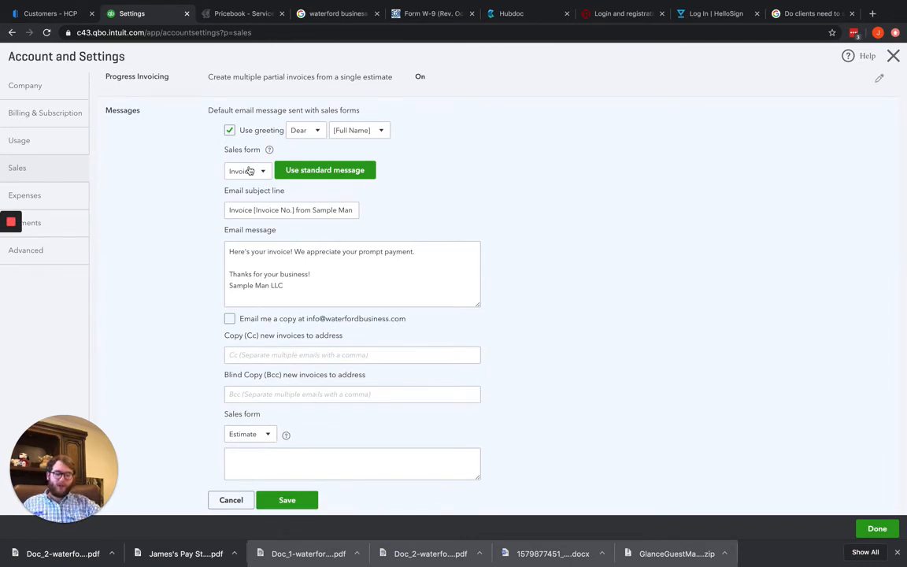
click(318, 132)
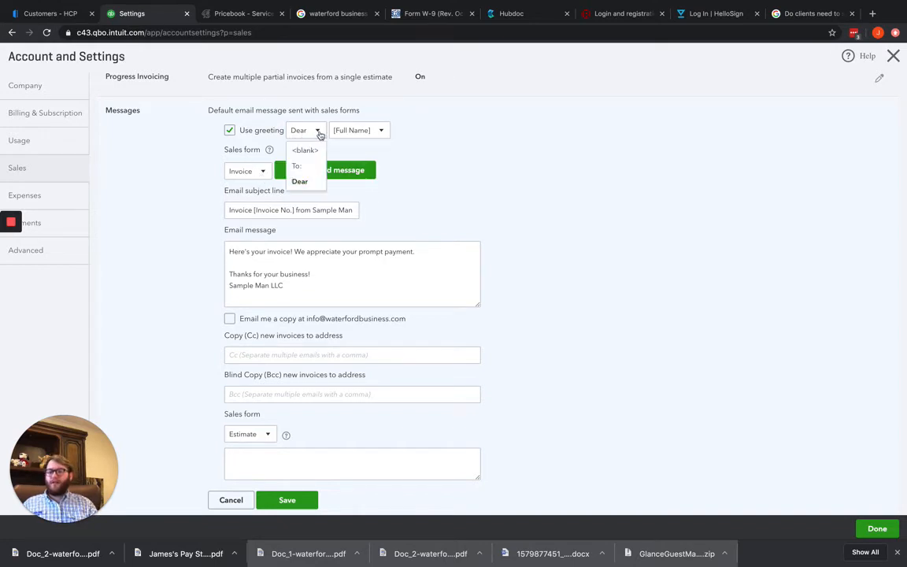
click(397, 167)
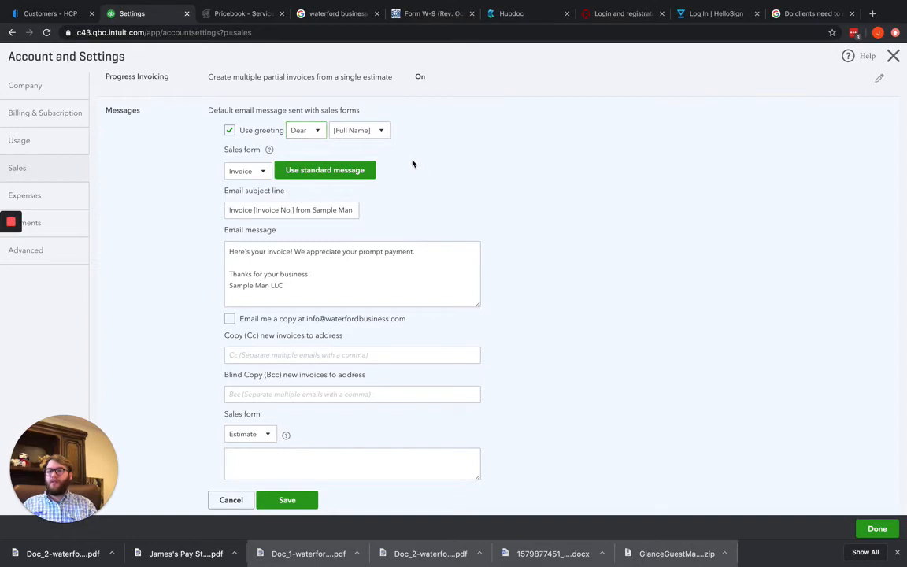
click(316, 132)
click(465, 176)
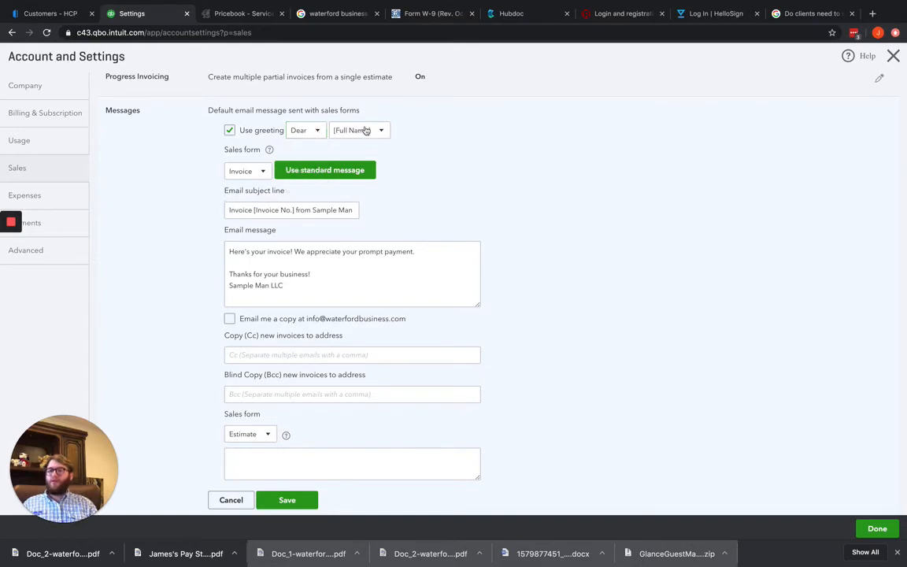
click(366, 131)
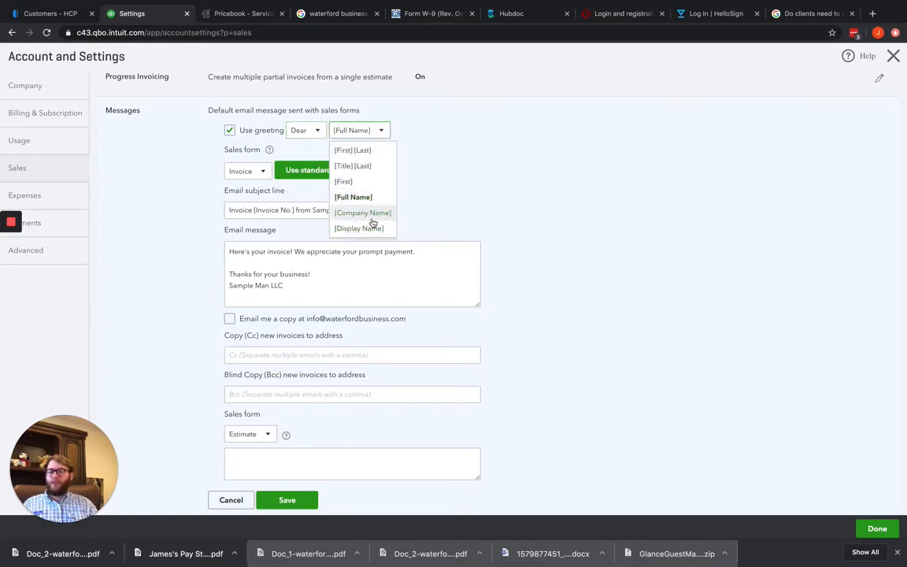
click(481, 196)
Review the sales form types, the invoice email message and the Cc and Bcc address fields in the message settings
click(250, 171)
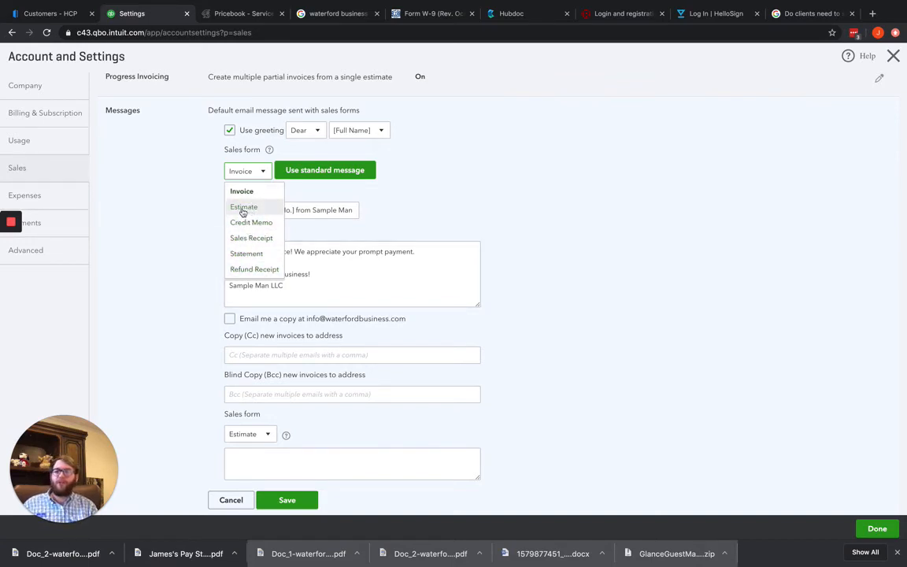
click(137, 176)
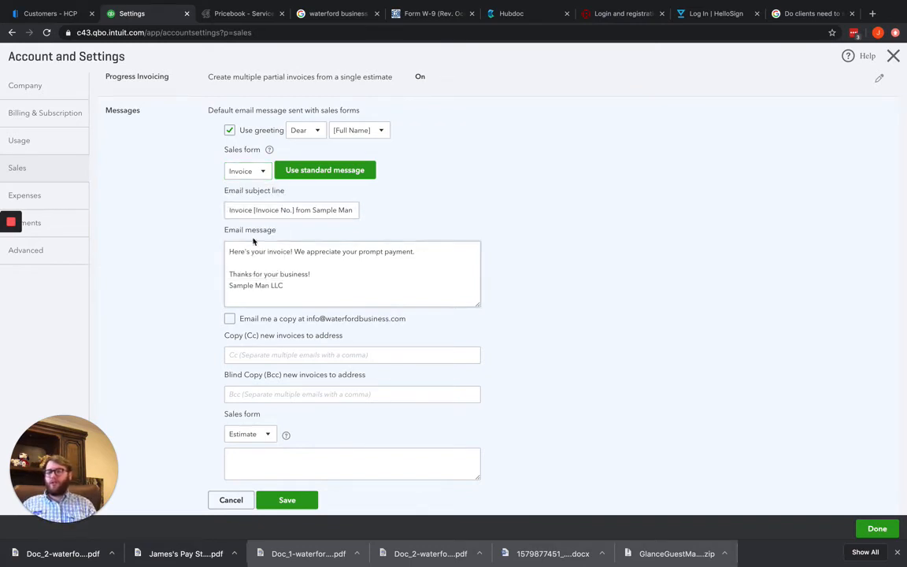
click(267, 257)
scroll(256, 258, down, 1)
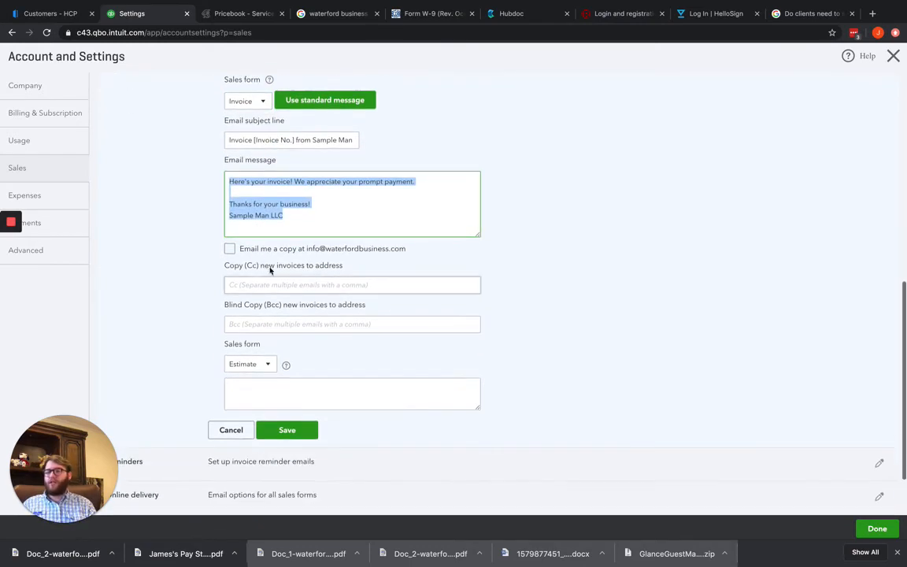
click(252, 284)
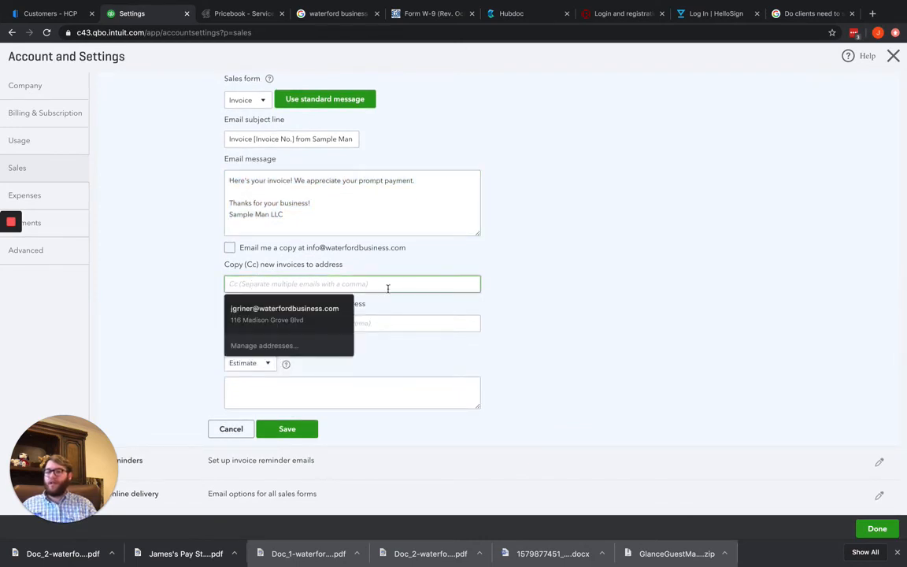
scroll(408, 277, down, 1)
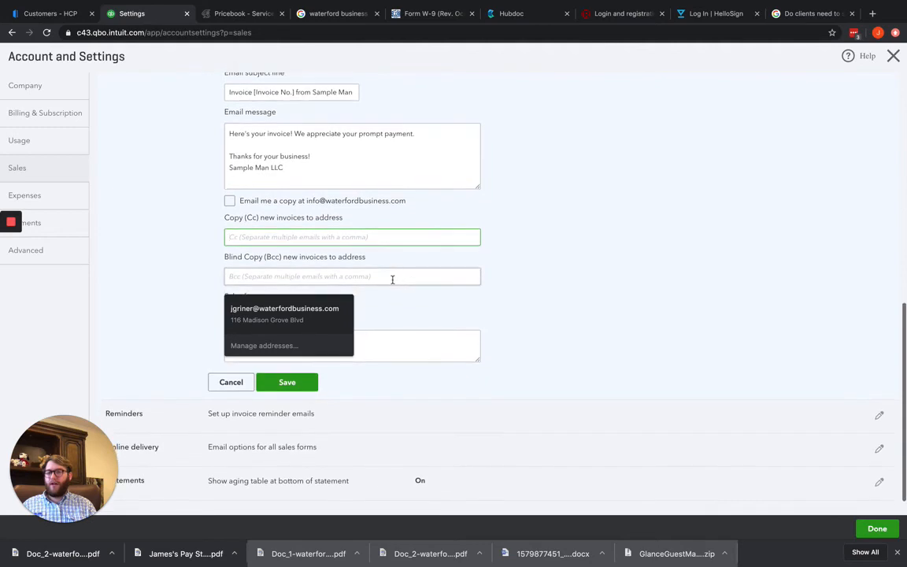
click(394, 279)
scroll(366, 292, down, 1)
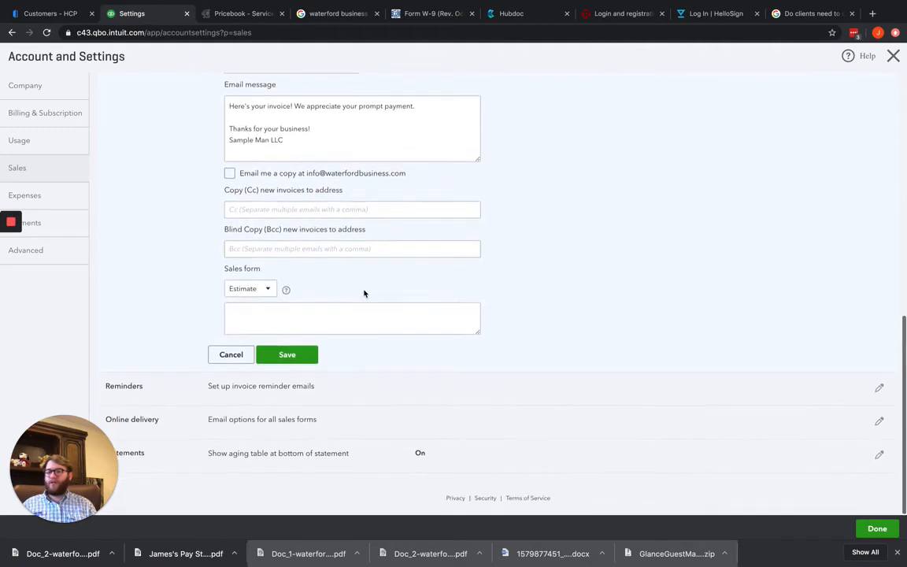
Recheck the invoice message and the list of sales form types, and close the message settings without saving
scroll(331, 292, up, 2)
scroll(331, 293, up, 3)
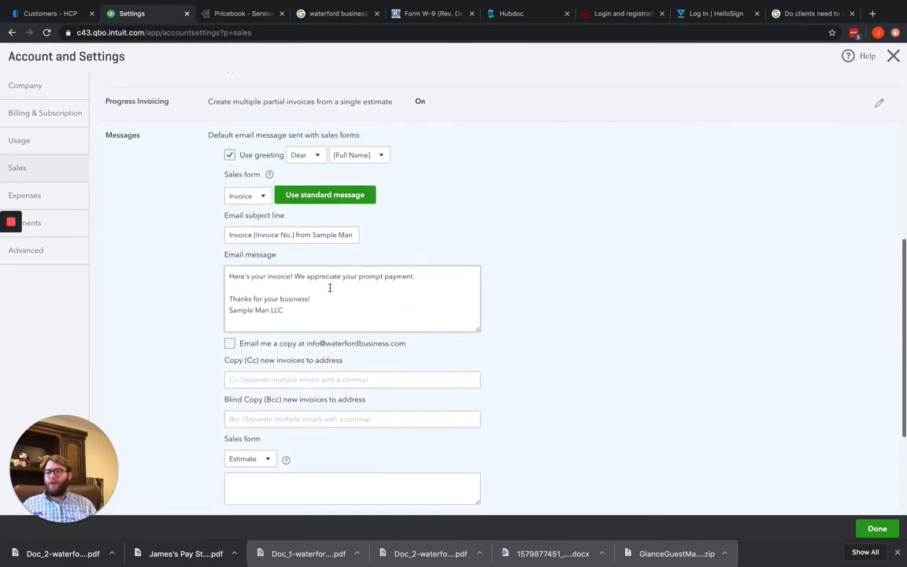
scroll(310, 331, down, 5)
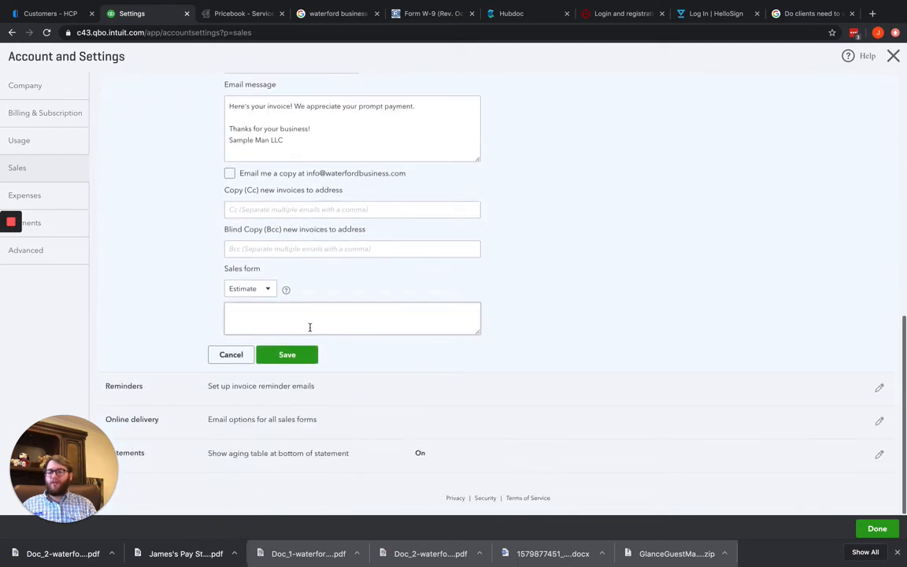
scroll(316, 322, up, 5)
click(259, 199)
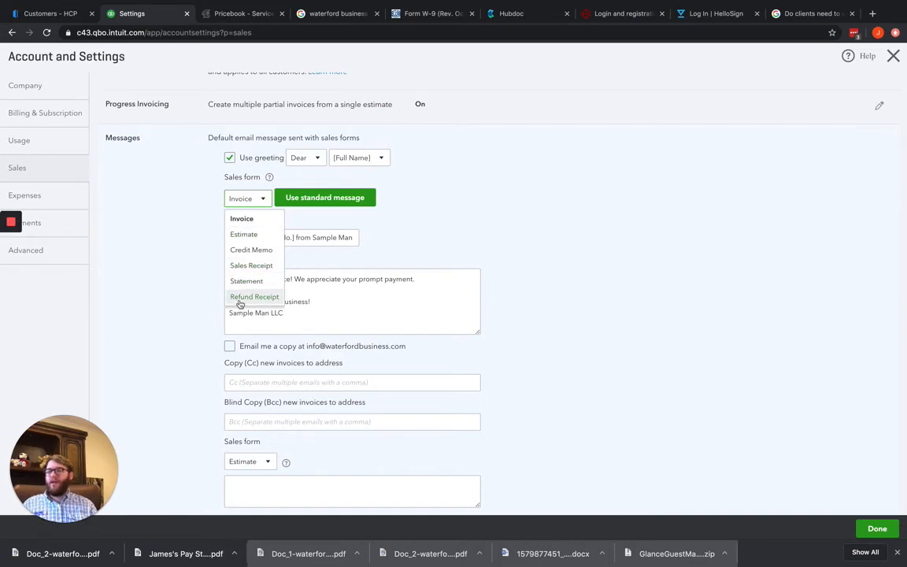
click(153, 271)
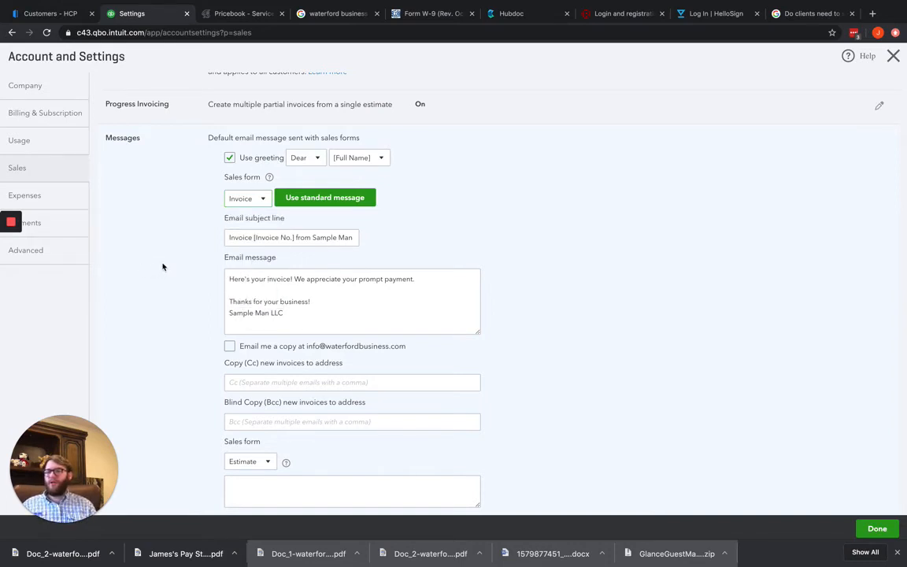
scroll(163, 264, down, 5)
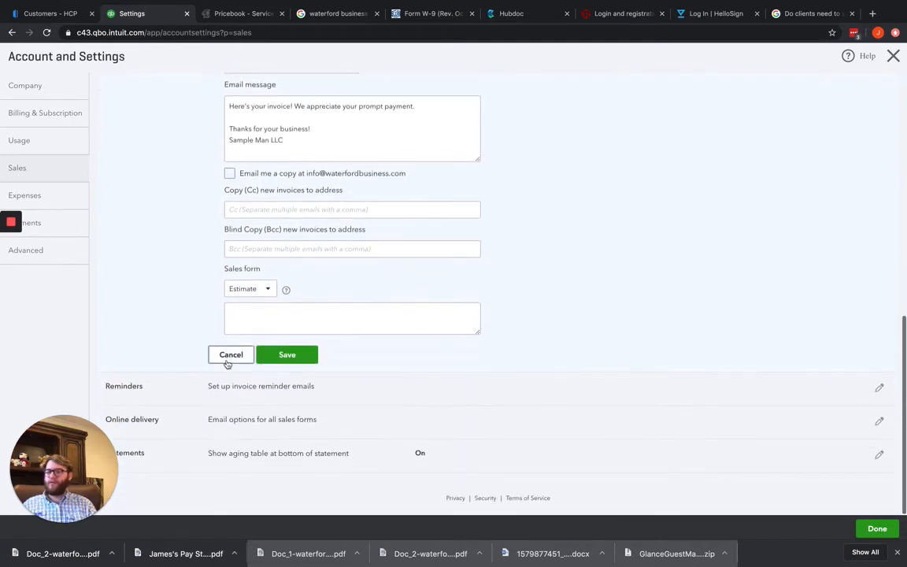
click(230, 353)
Review the invoice reminder email settings, the online delivery options and the additional email formats for invoices
click(280, 385)
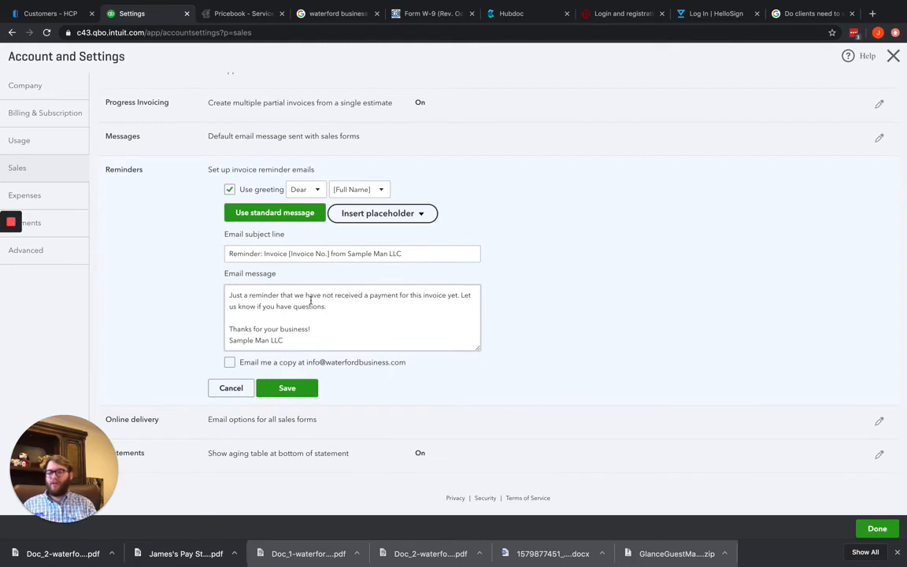
click(330, 420)
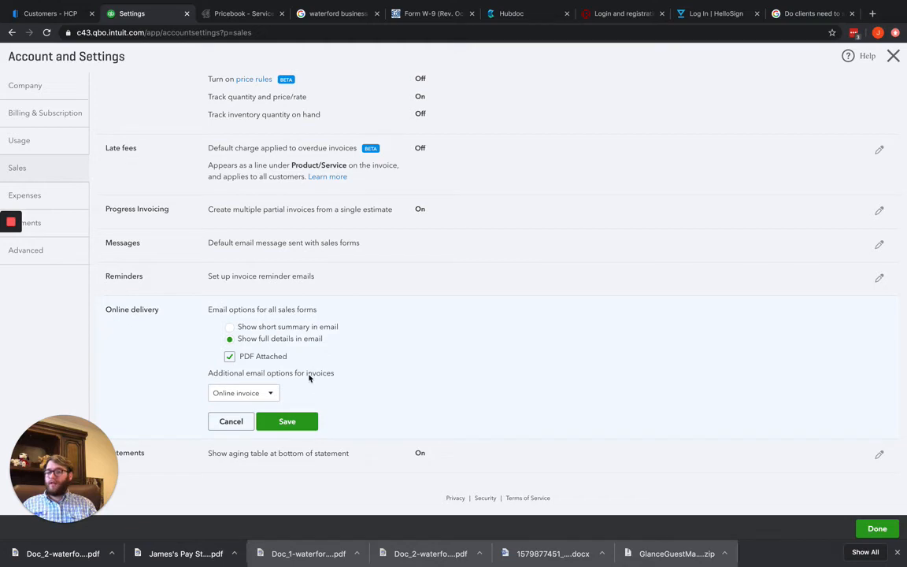
click(273, 392)
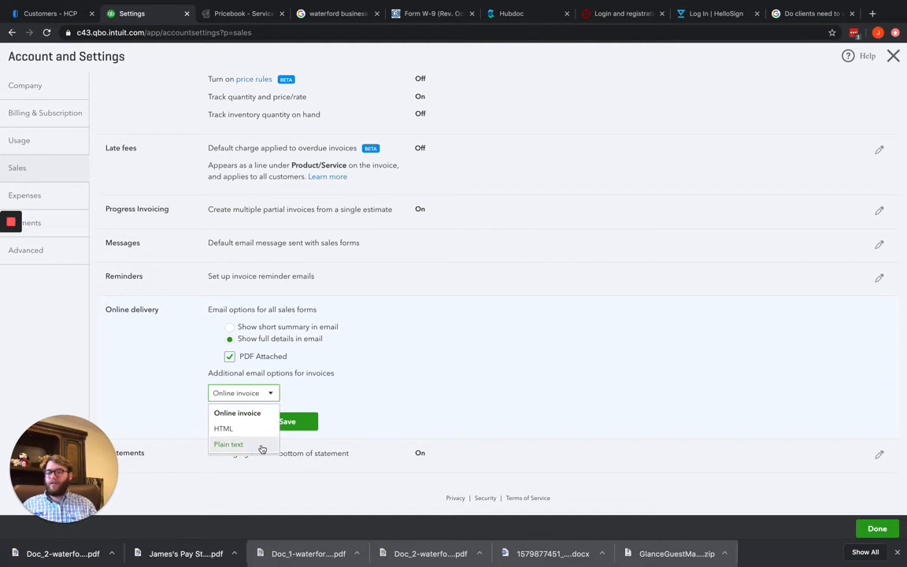
click(382, 394)
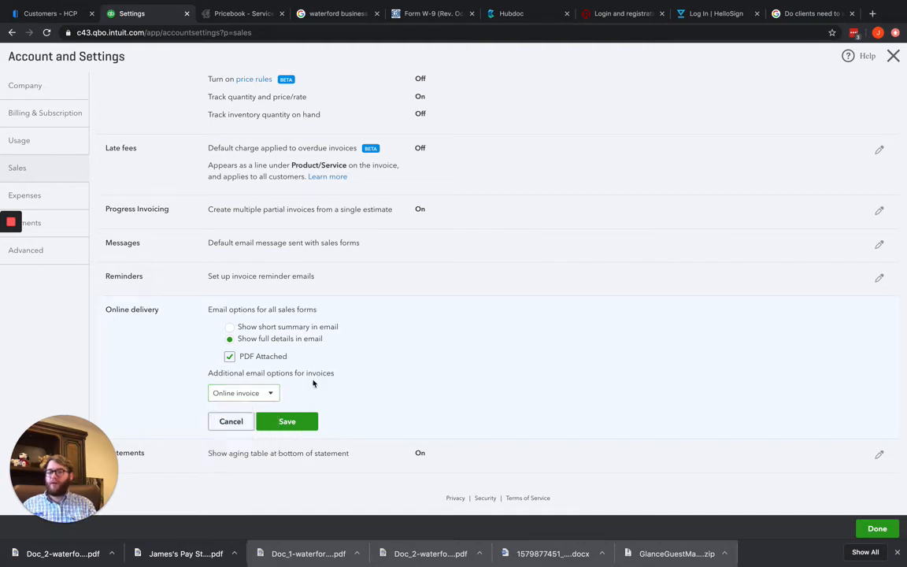
Compare the short summary and full details email options, discard the online delivery changes and open the statement settings
click(230, 328)
click(230, 339)
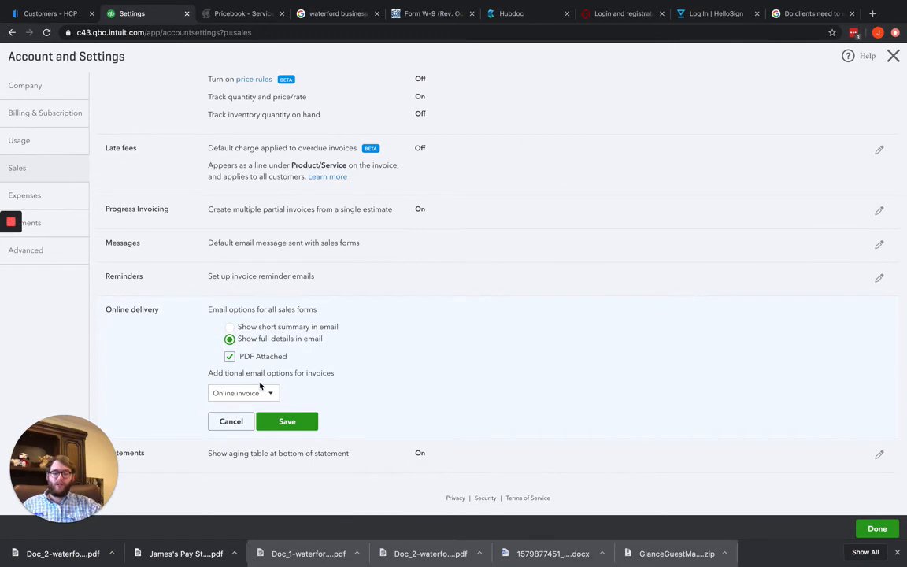
click(245, 455)
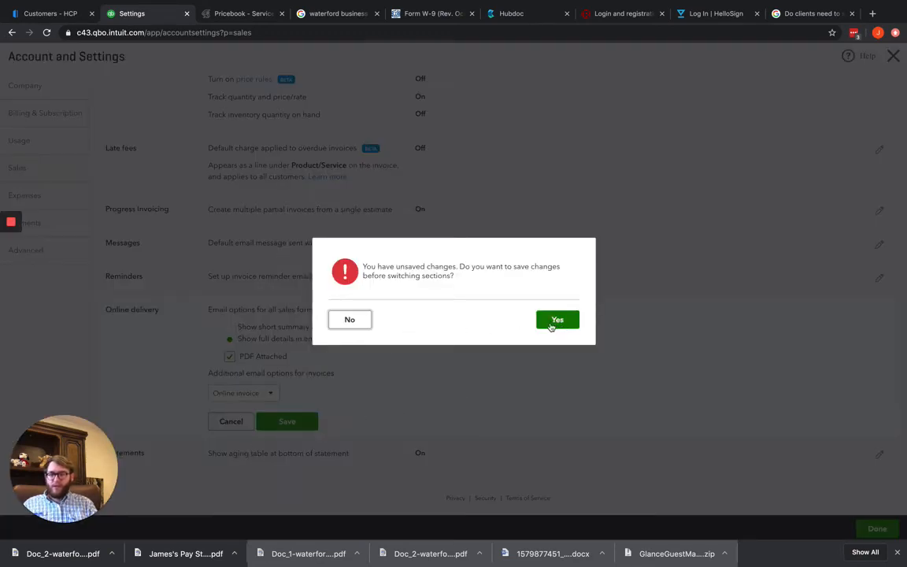
click(347, 320)
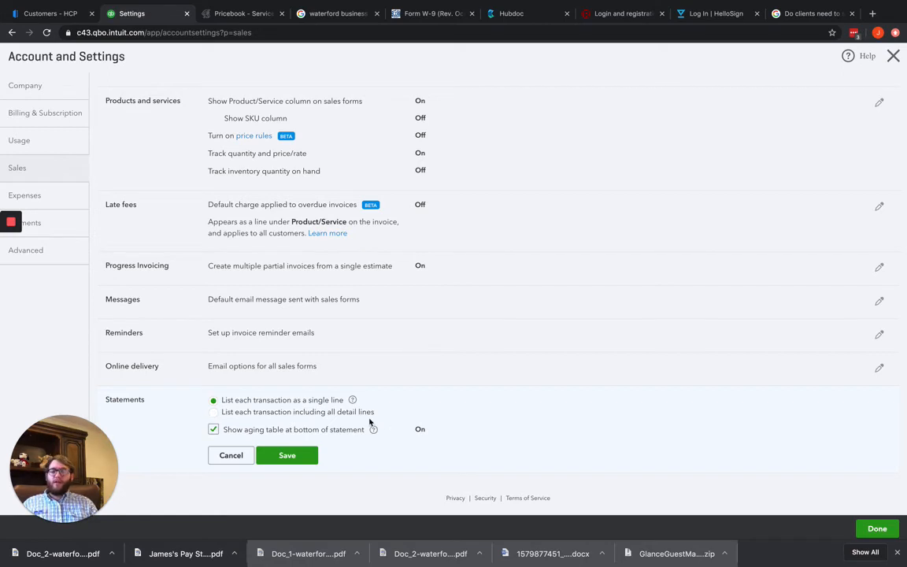
Open the bills and expenses settings for editing and turn on making expenses and items billable
scroll(368, 421, up, 1)
click(60, 195)
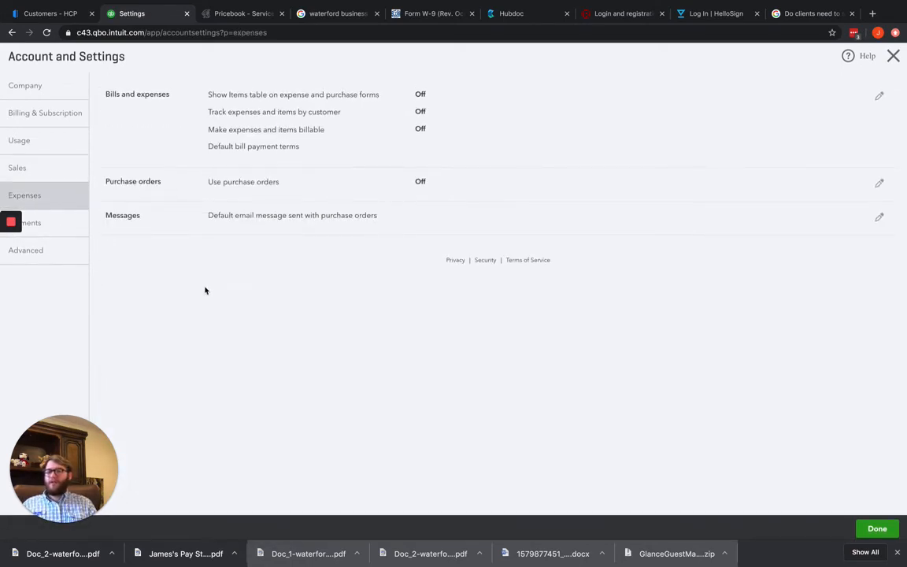
click(276, 148)
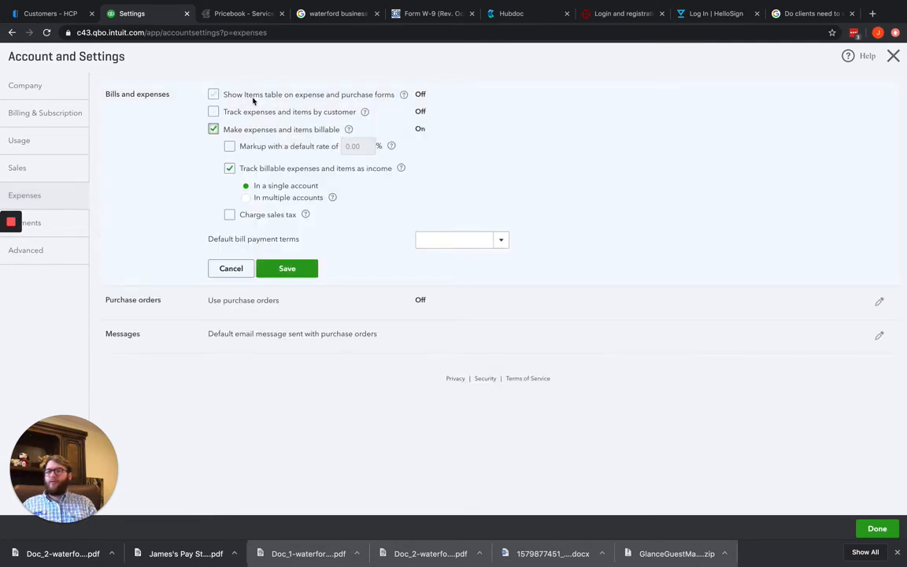
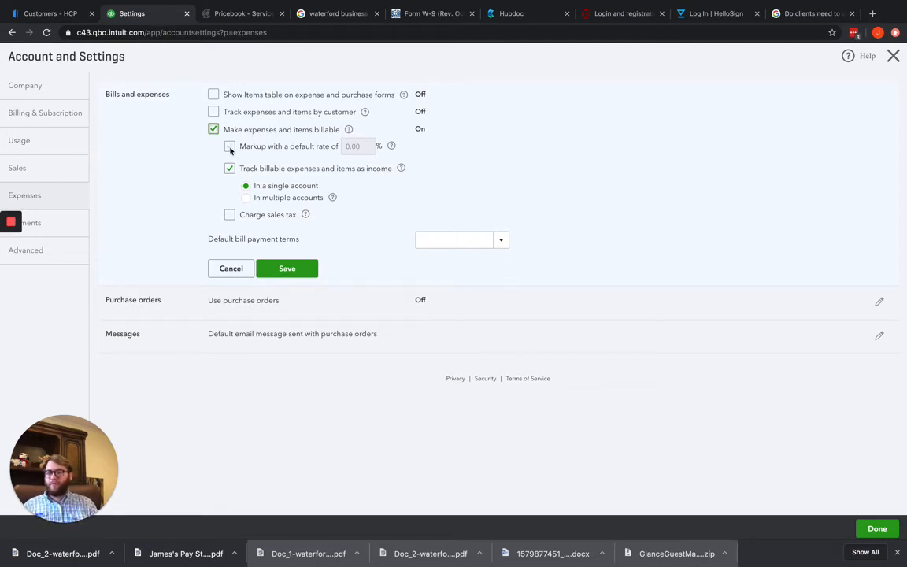
Set a default markup rate of 25% on billable expenses and track them as income in a single account
click(229, 146)
click(367, 147)
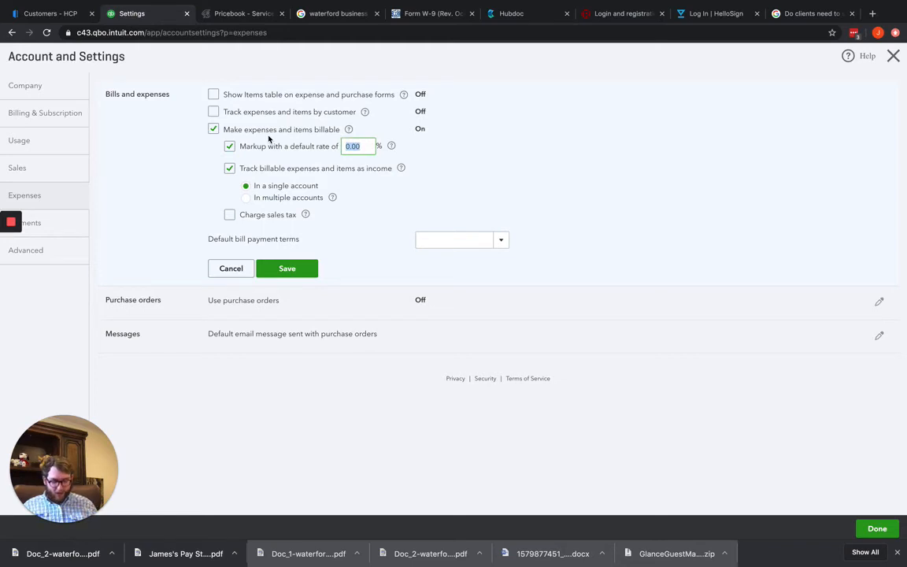
text(25)
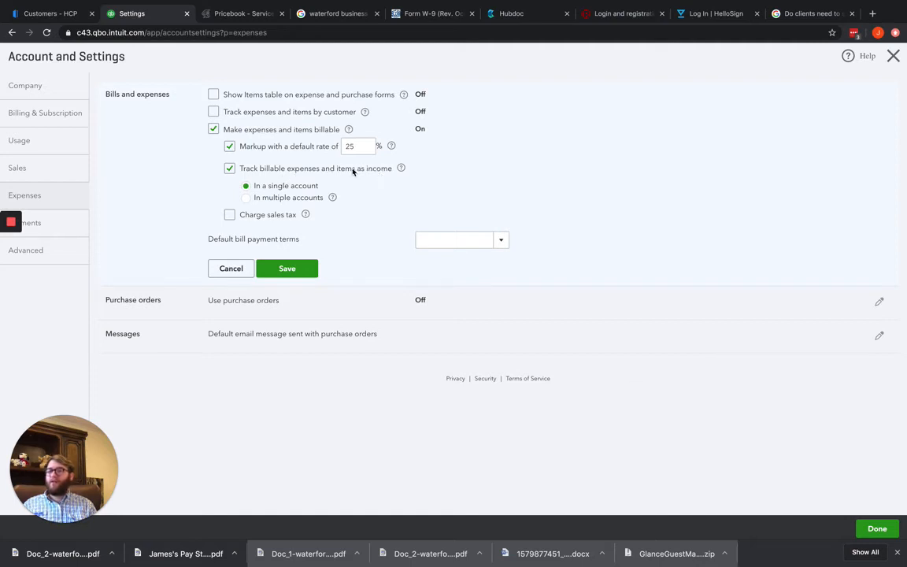
click(246, 199)
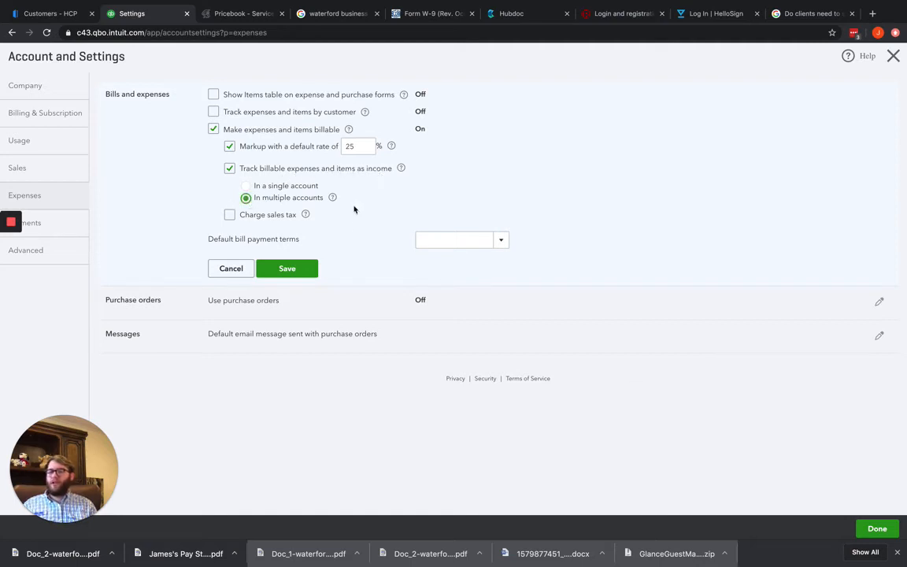
click(245, 187)
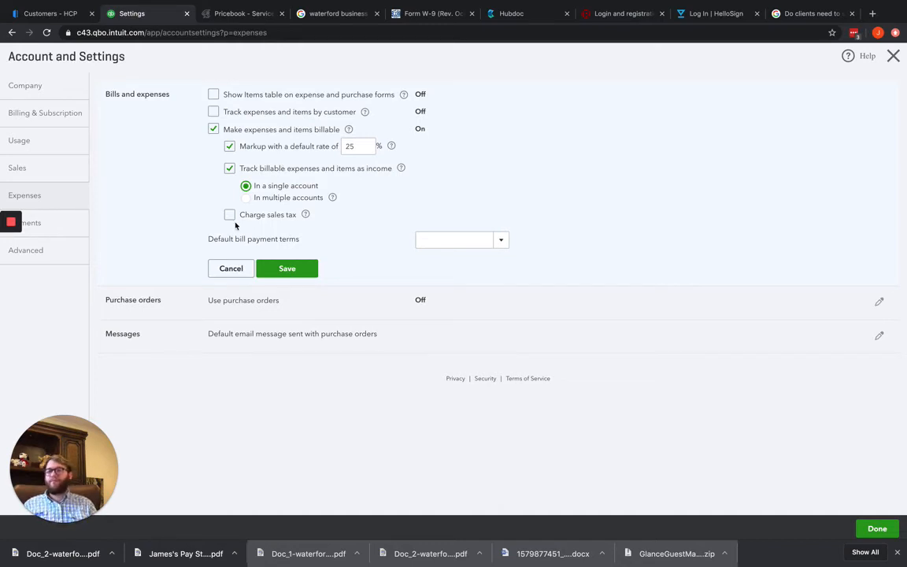
Check the default bill payment terms choices and save the bills and expenses changes while switching to the purchase orders section
click(497, 243)
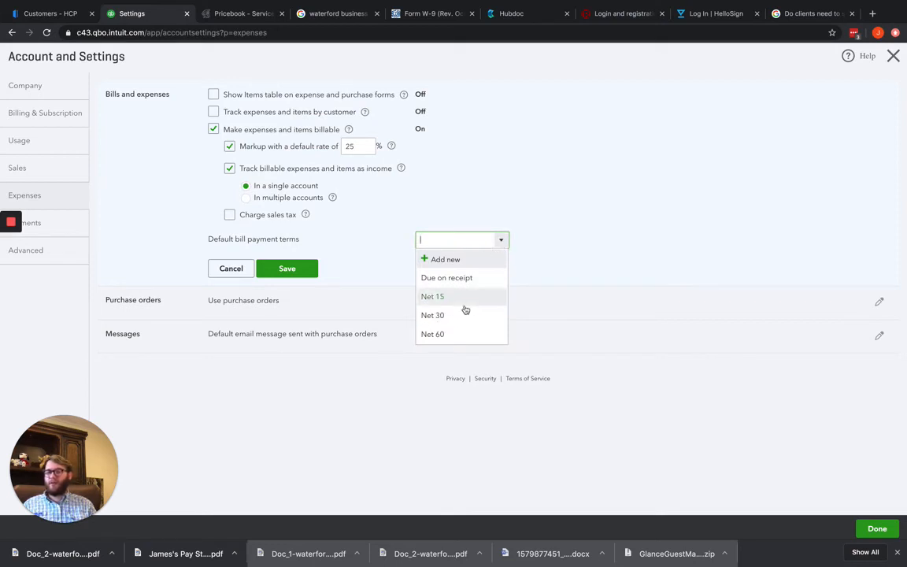
click(694, 232)
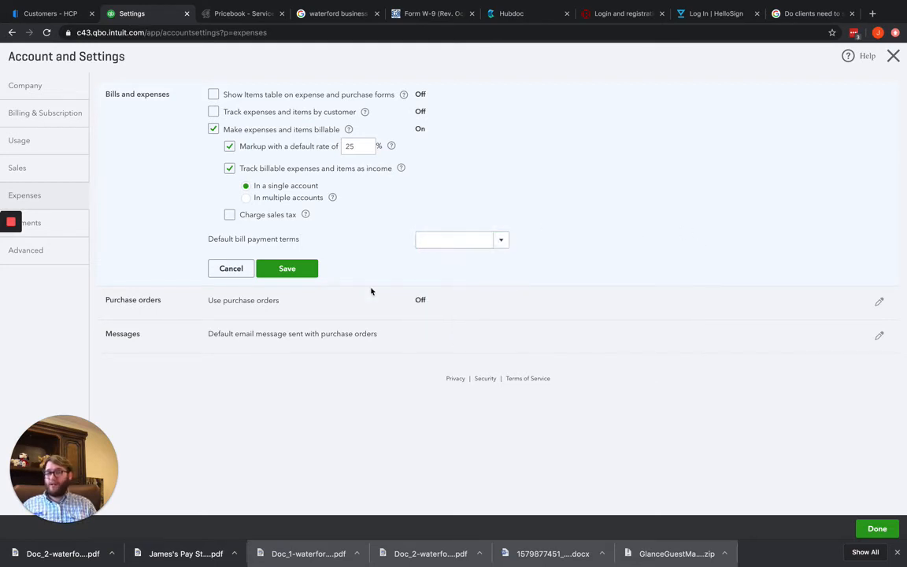
click(307, 312)
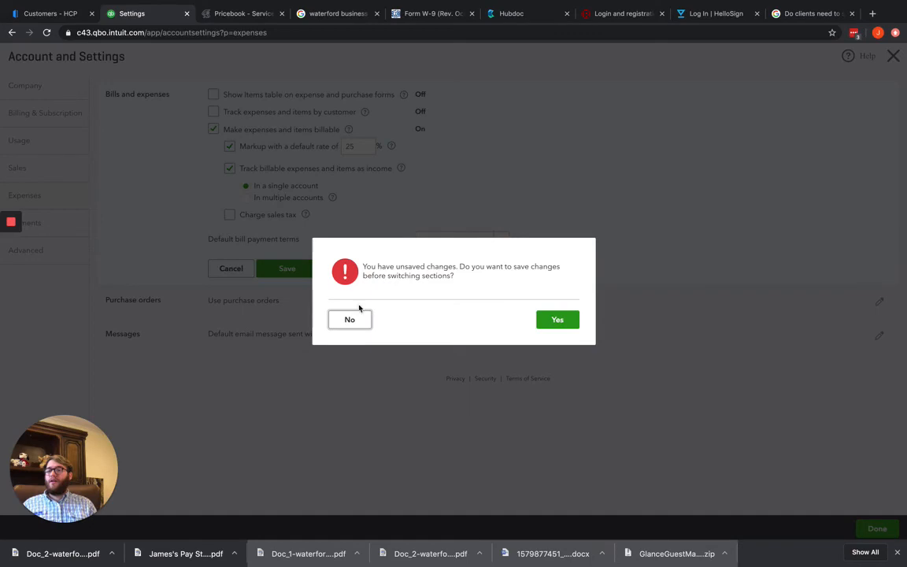
click(549, 320)
click(530, 329)
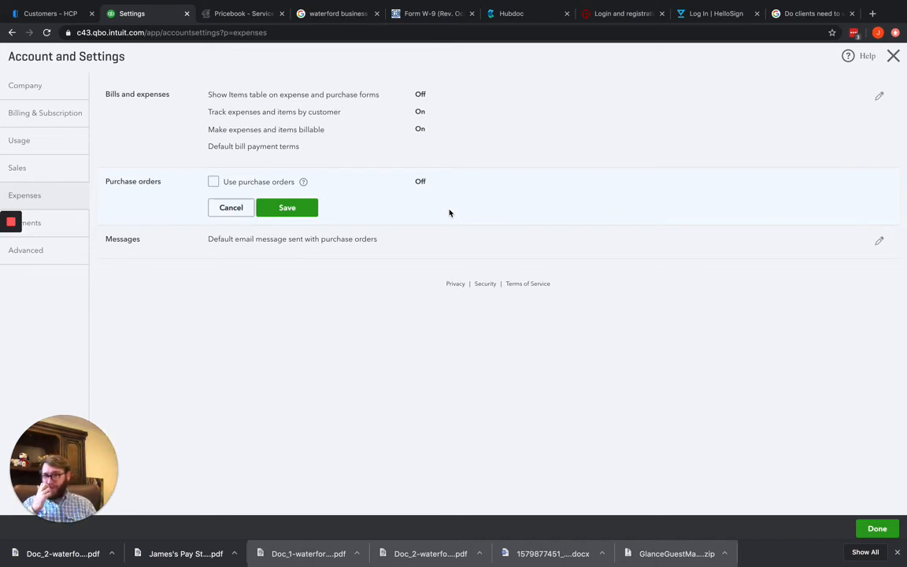
Review the default purchase order email message and the QuickBooks Payments information
click(211, 244)
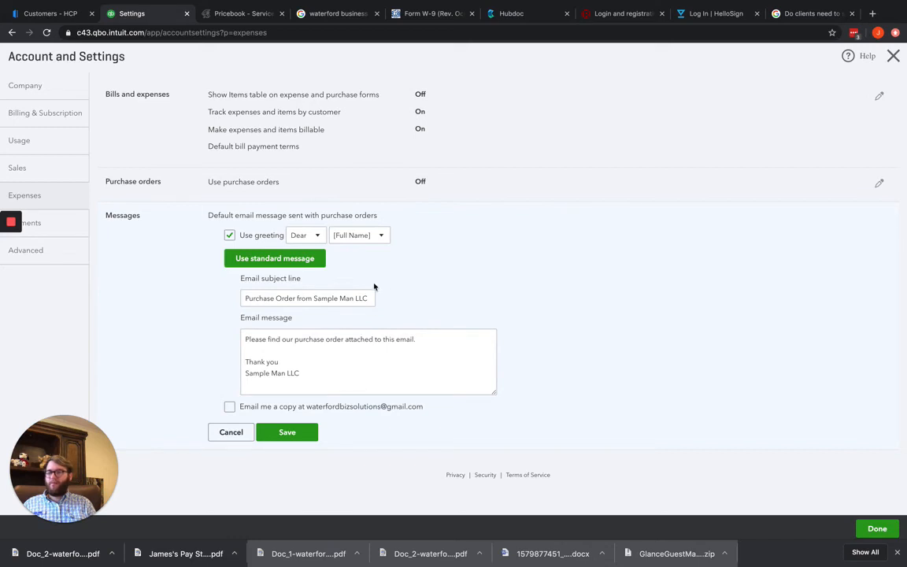
click(50, 226)
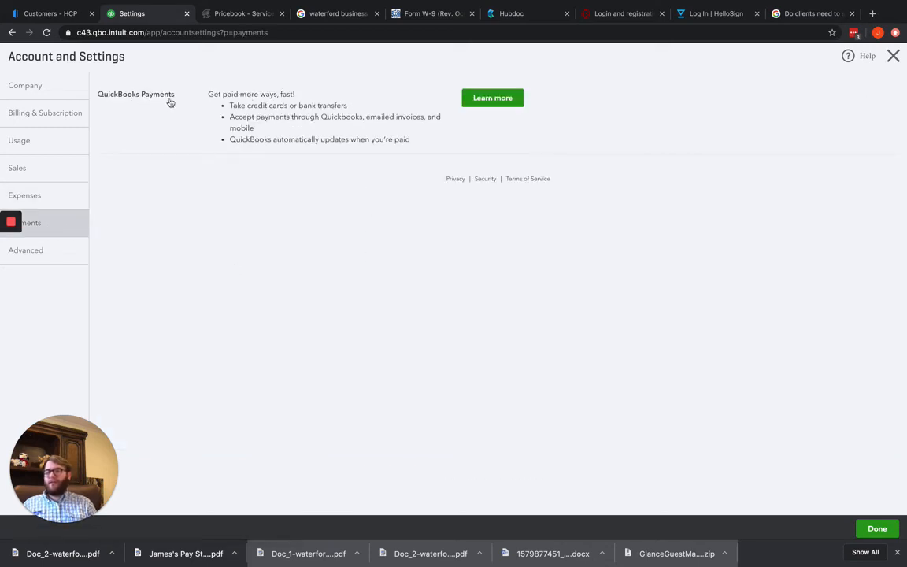
drag(205, 95, 430, 146)
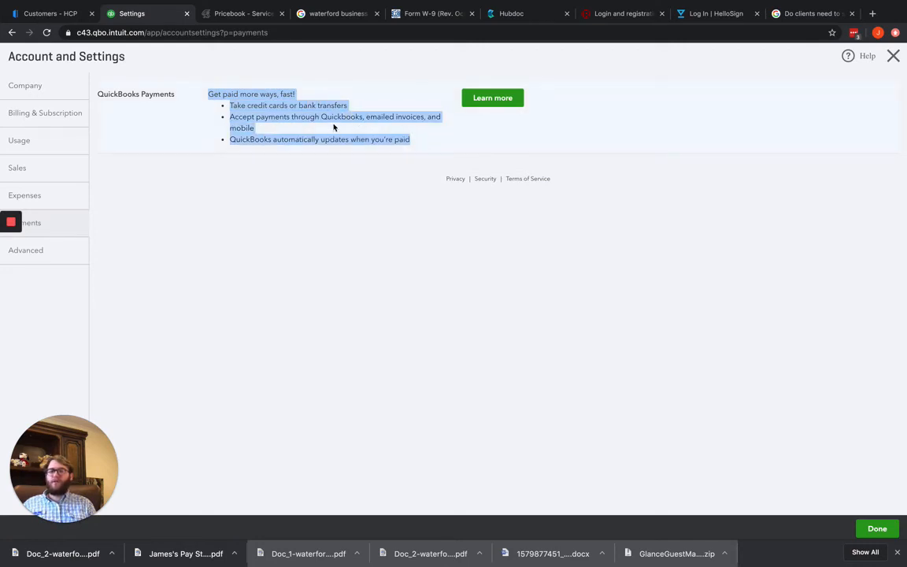
click(310, 225)
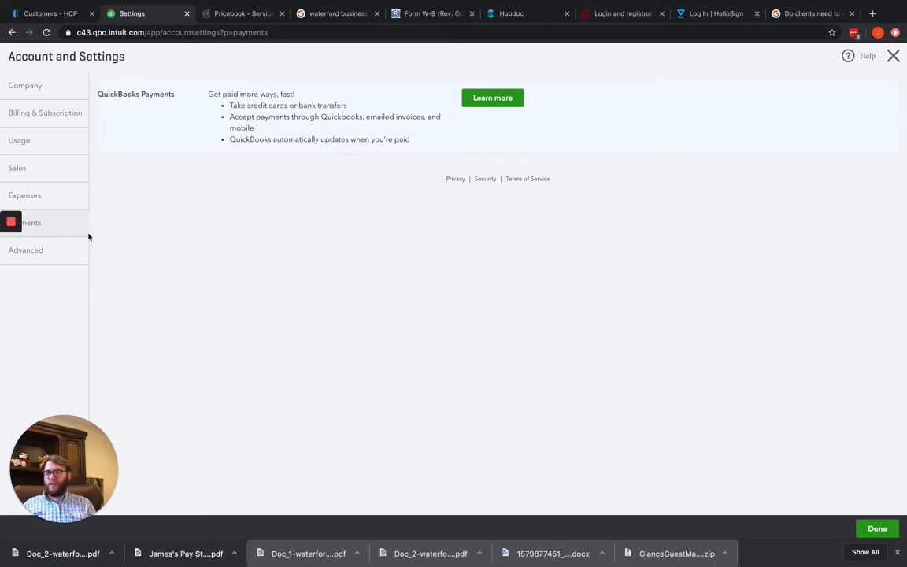
Look over the advanced settings and examine the income tax year and accounting method options
click(52, 250)
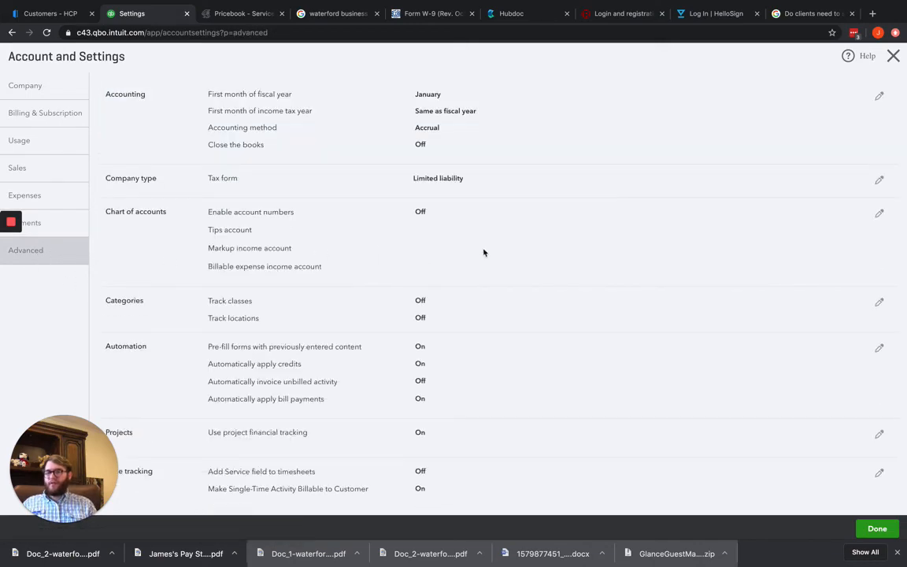
scroll(484, 251, down, 3)
scroll(486, 250, up, 3)
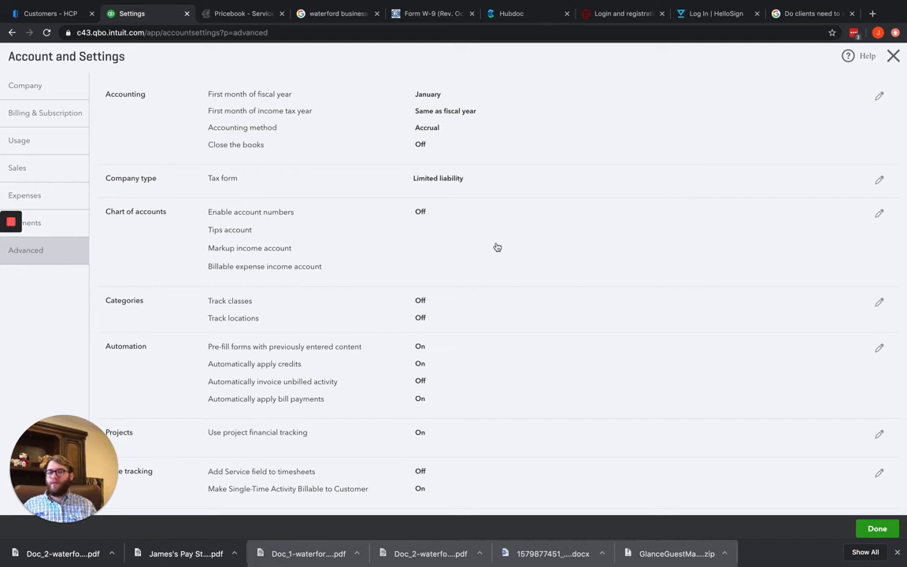
click(445, 125)
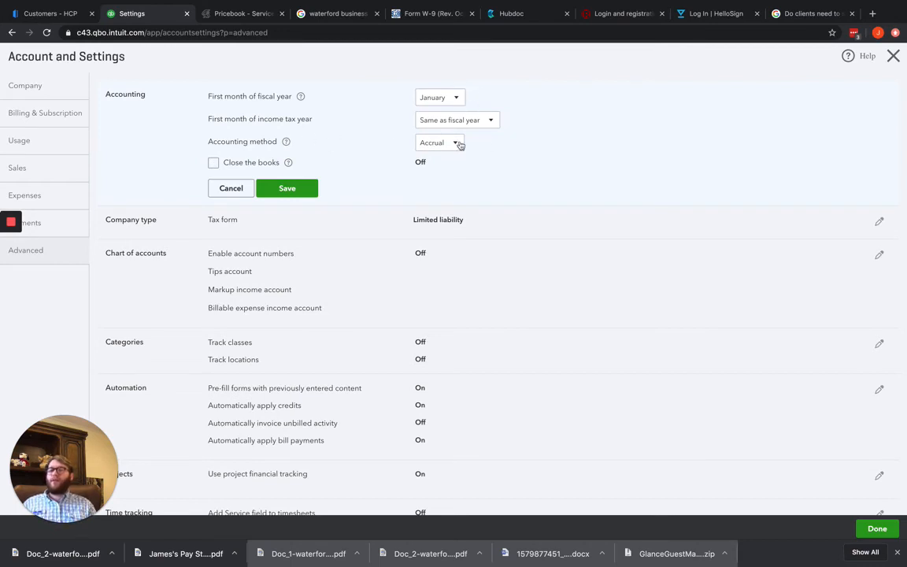
click(494, 126)
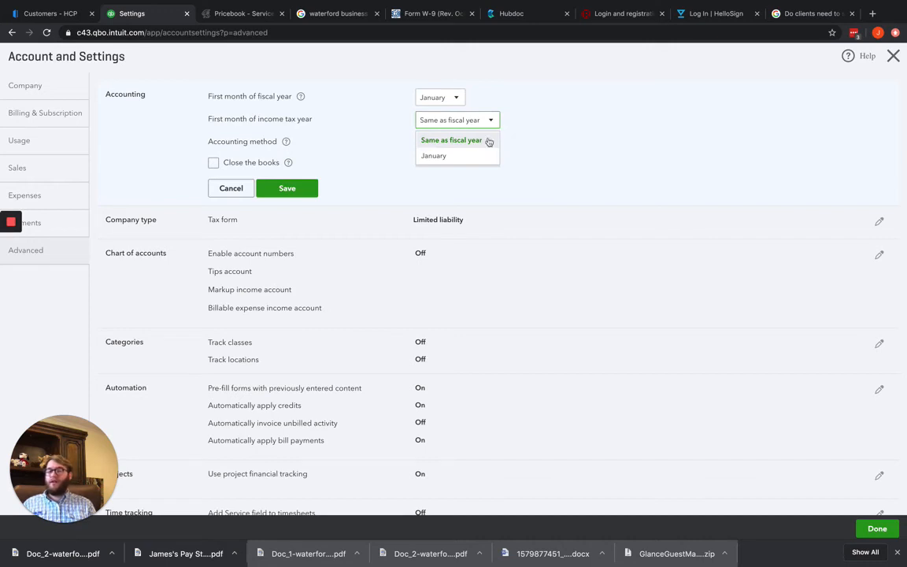
click(521, 103)
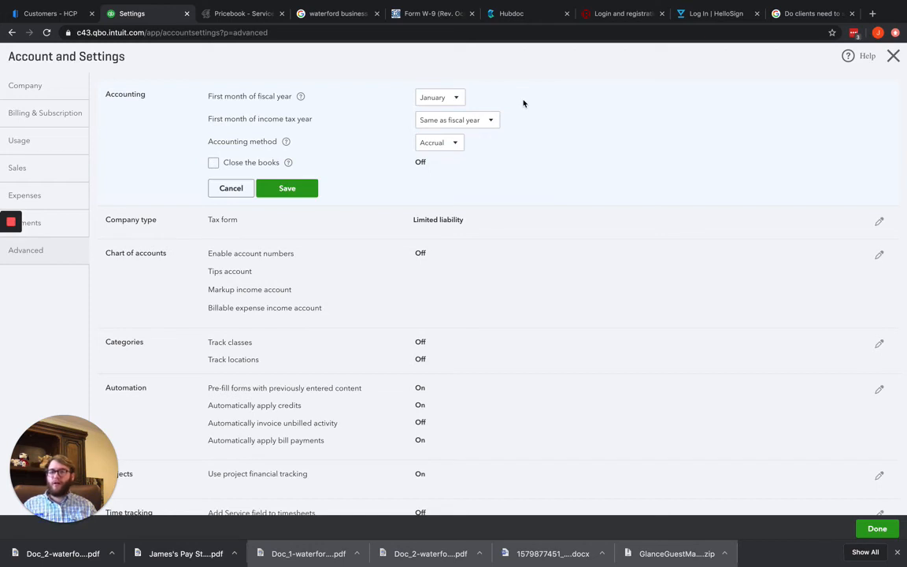
click(452, 142)
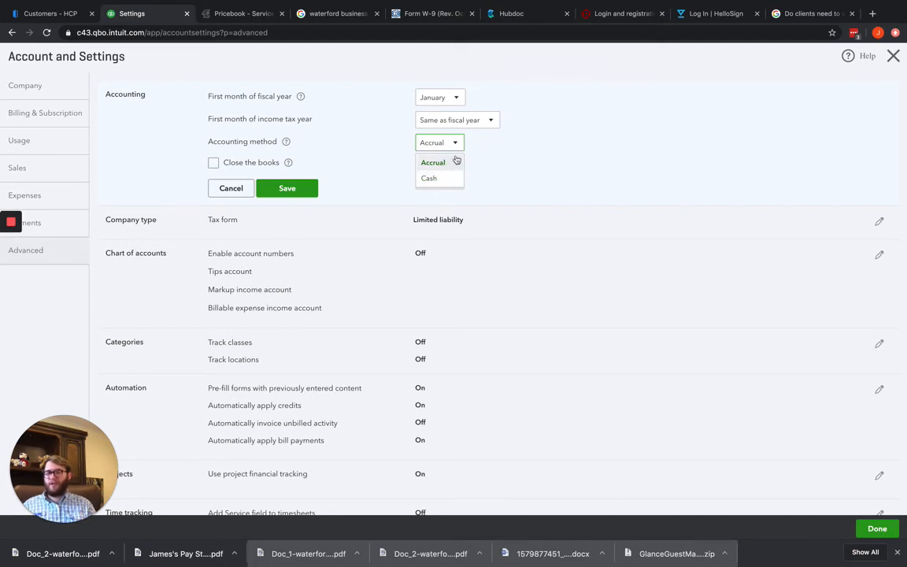
click(459, 144)
Turn on closing the books to view the closing date and warning options, and discard the accounting changes
click(213, 162)
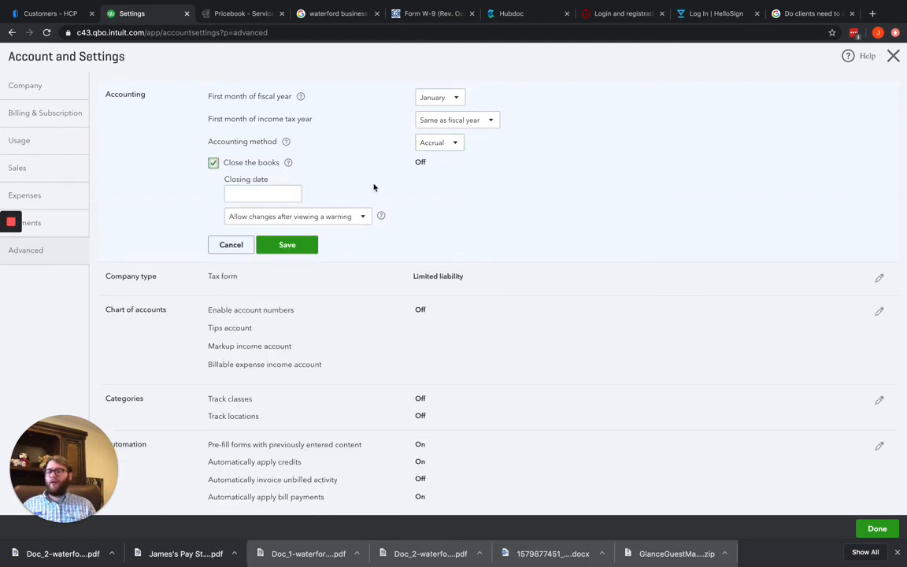
click(281, 193)
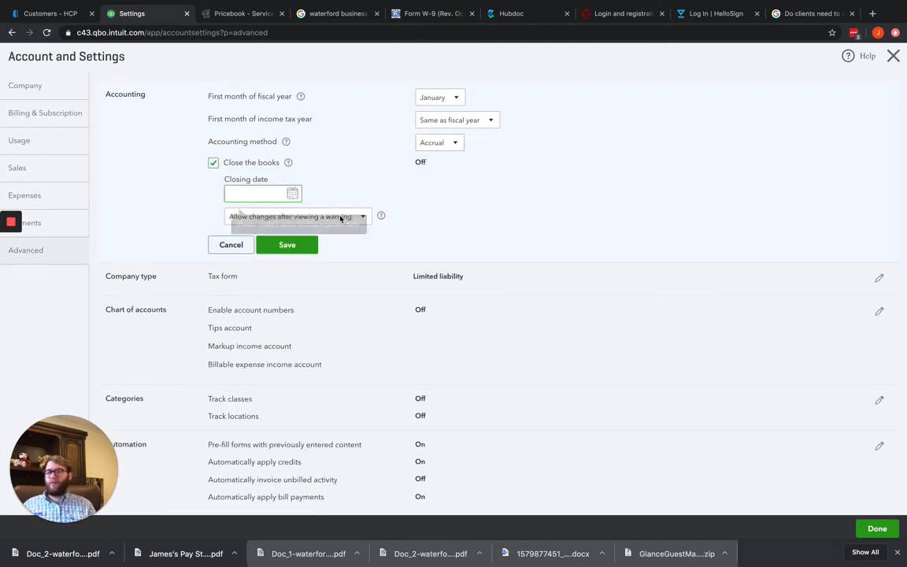
click(411, 191)
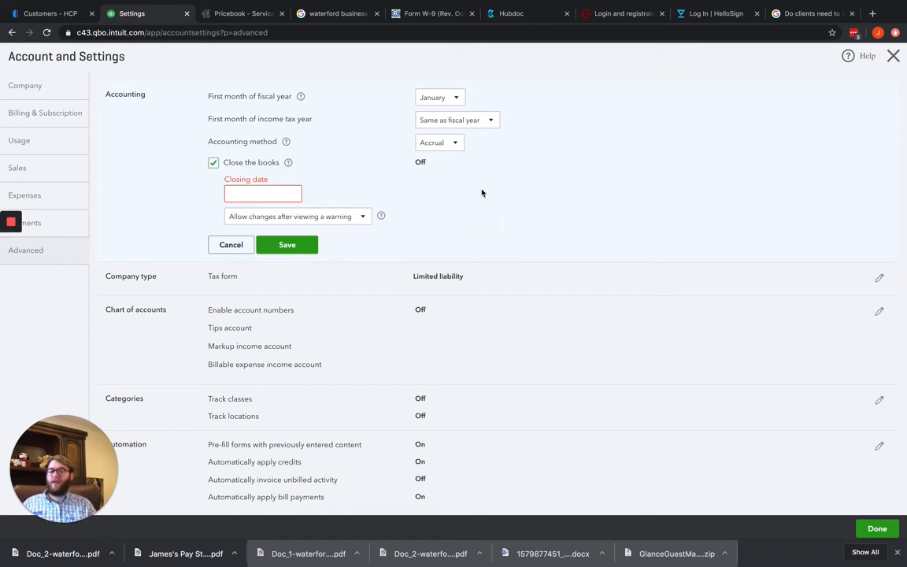
click(230, 244)
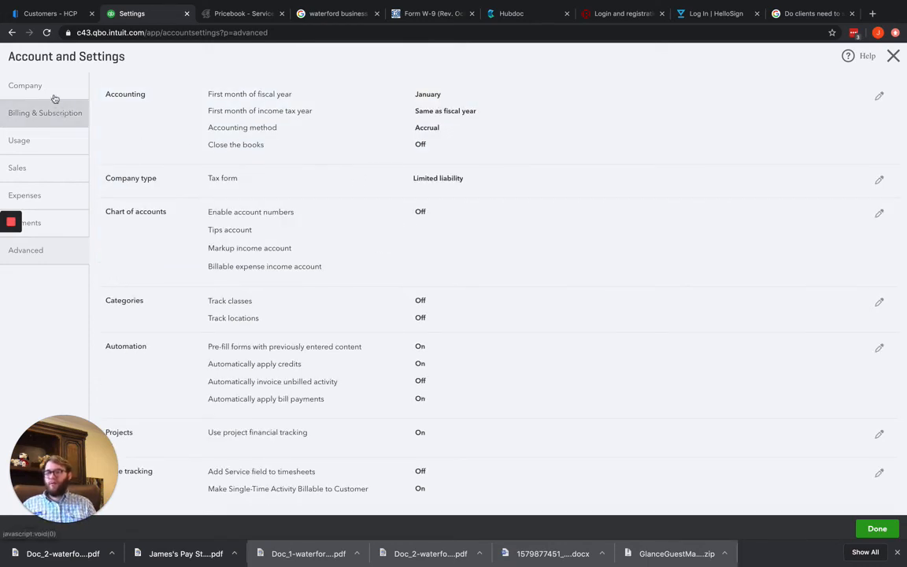
Enable and show account numbers in the chart of accounts settings and check the tips account field
click(315, 214)
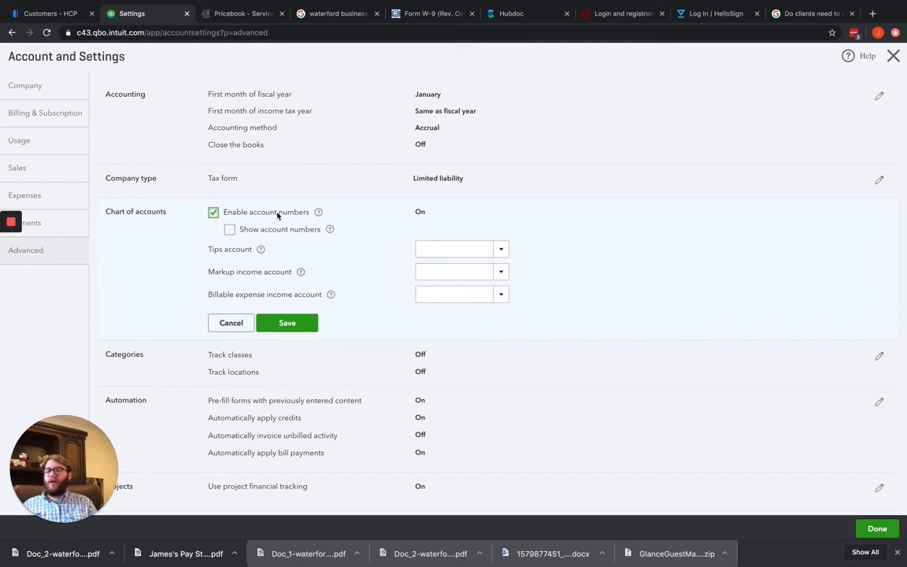
click(230, 230)
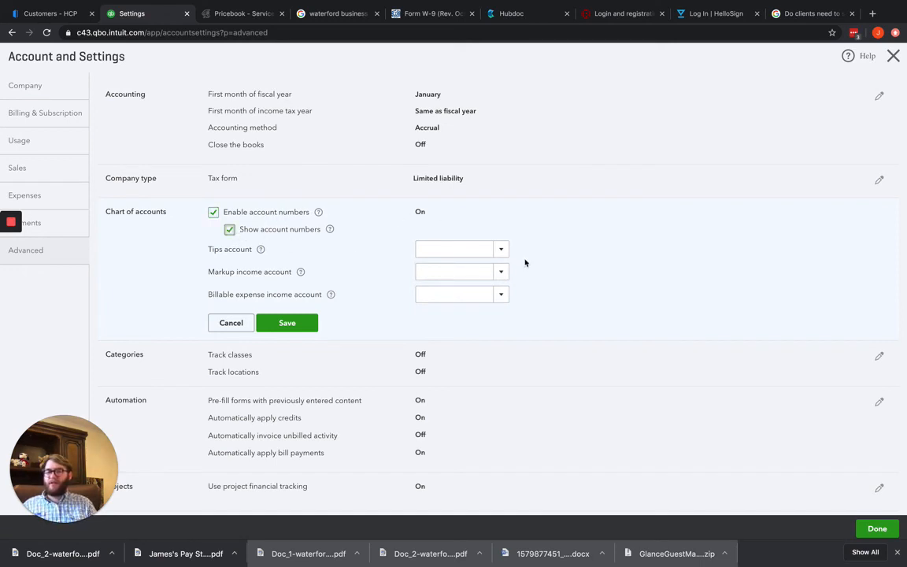
click(502, 251)
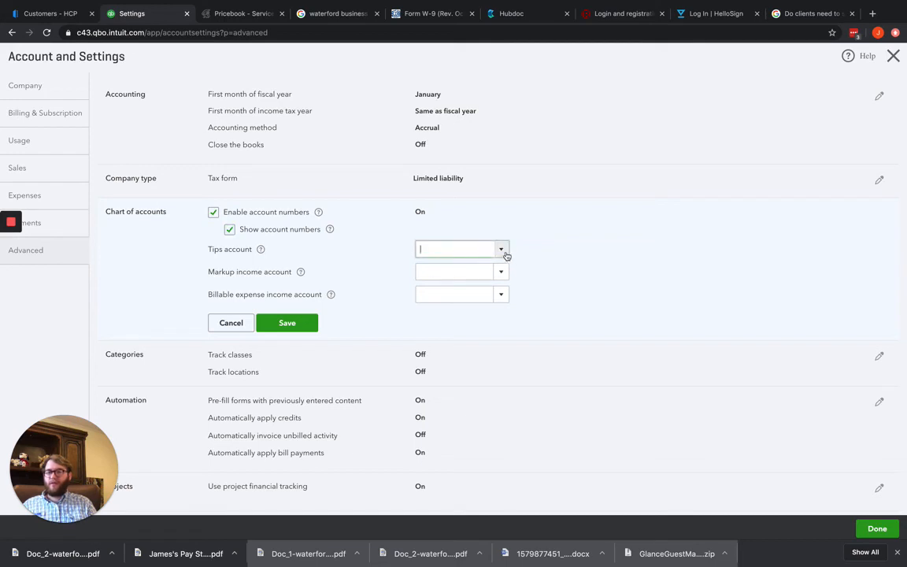
click(673, 250)
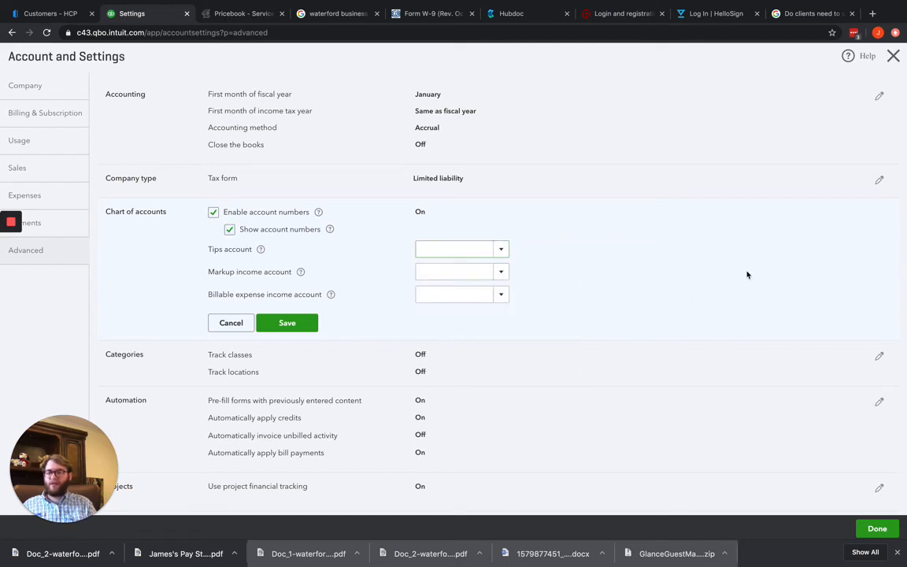
Browse the account choices for markup income and billable expense income, and discard the chart of accounts changes
click(504, 277)
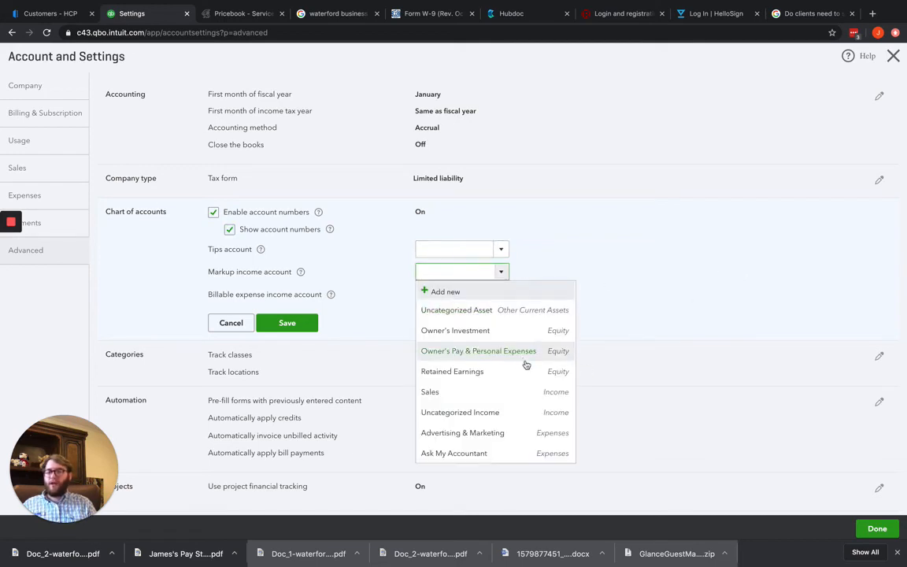
scroll(506, 377, down, 1)
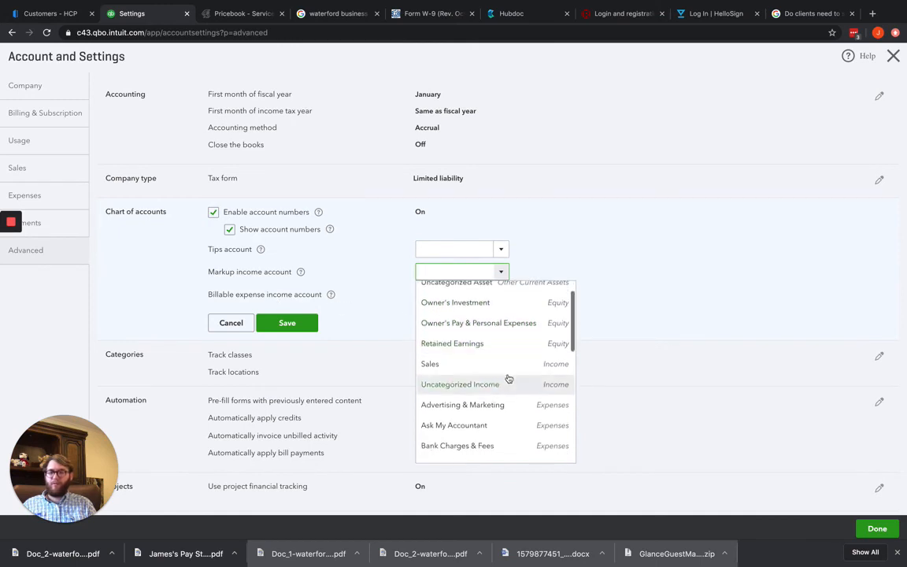
click(746, 293)
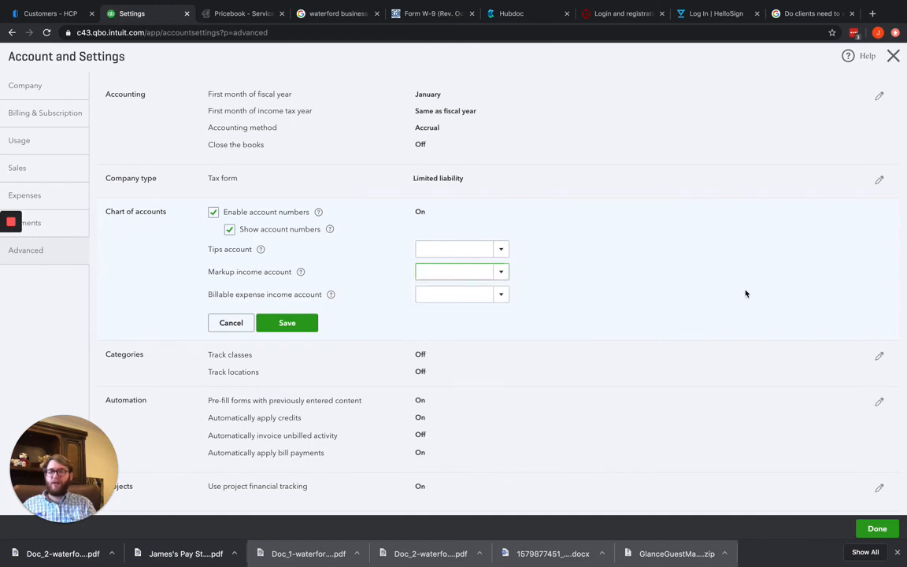
click(502, 296)
scroll(479, 354, down, 5)
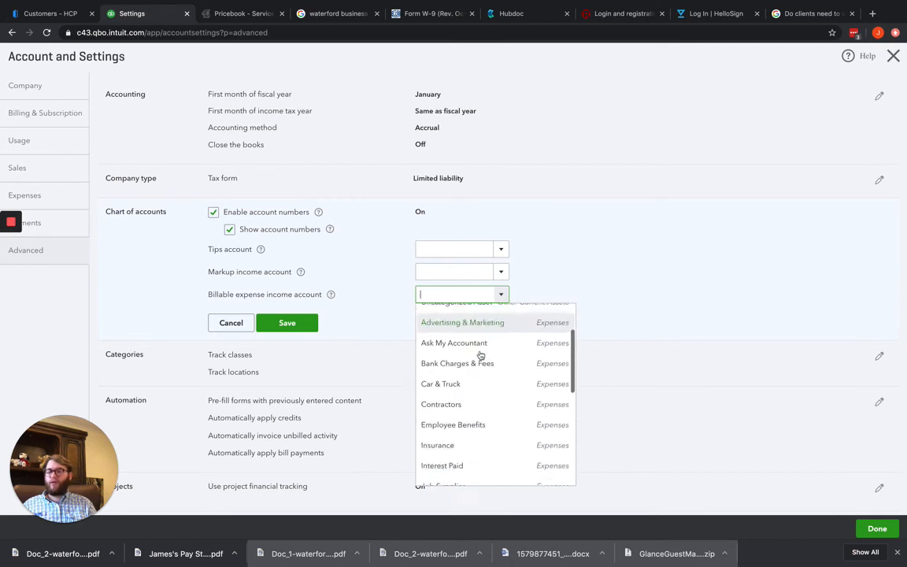
scroll(486, 352, down, 1)
click(598, 261)
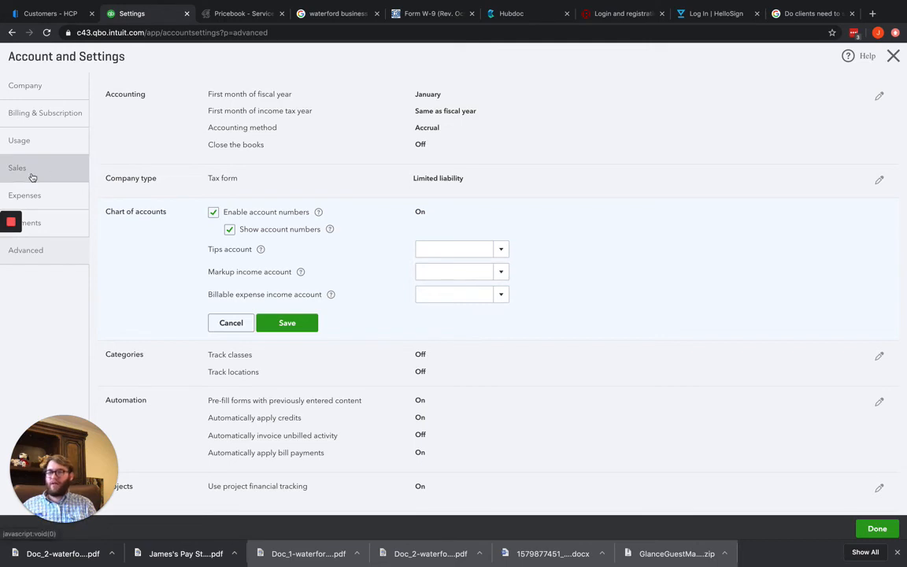
click(231, 322)
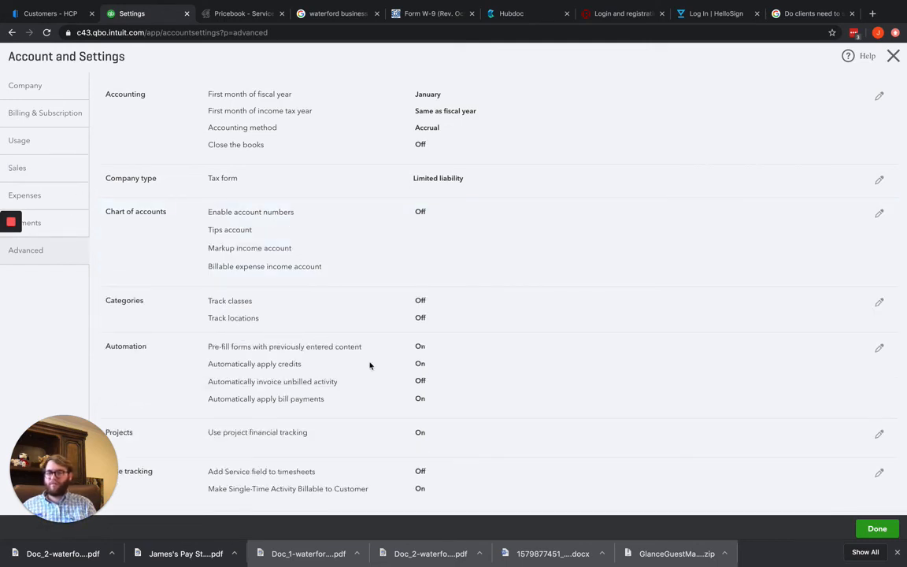
Turn on tracking of classes and locations in the categories settings
scroll(336, 295, down, 1)
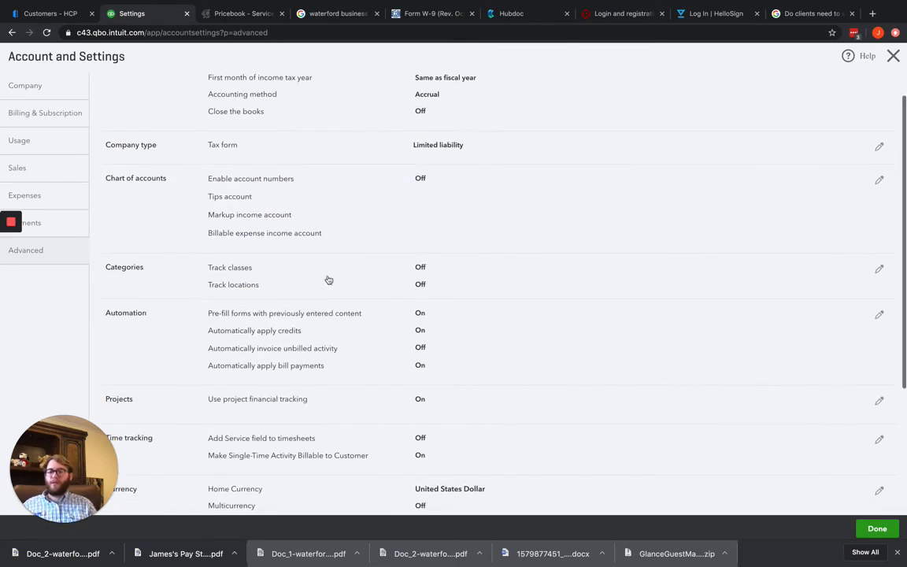
click(271, 273)
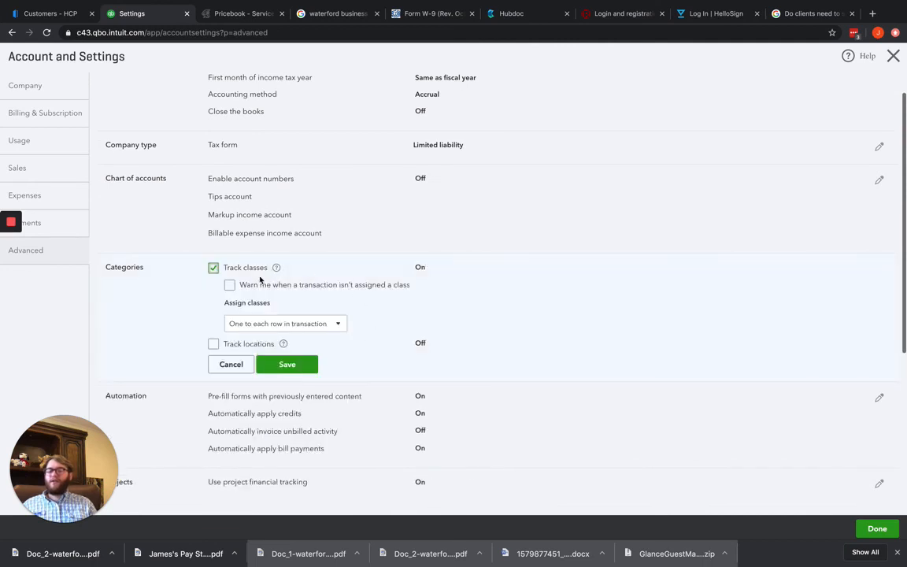
click(213, 344)
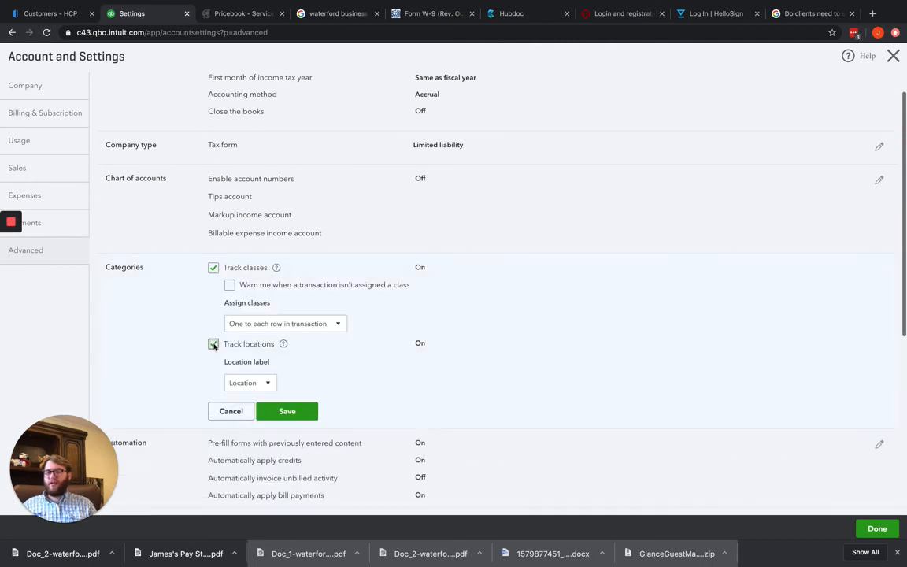
Turn location and class tracking back off and close the categories settings without saving
click(213, 344)
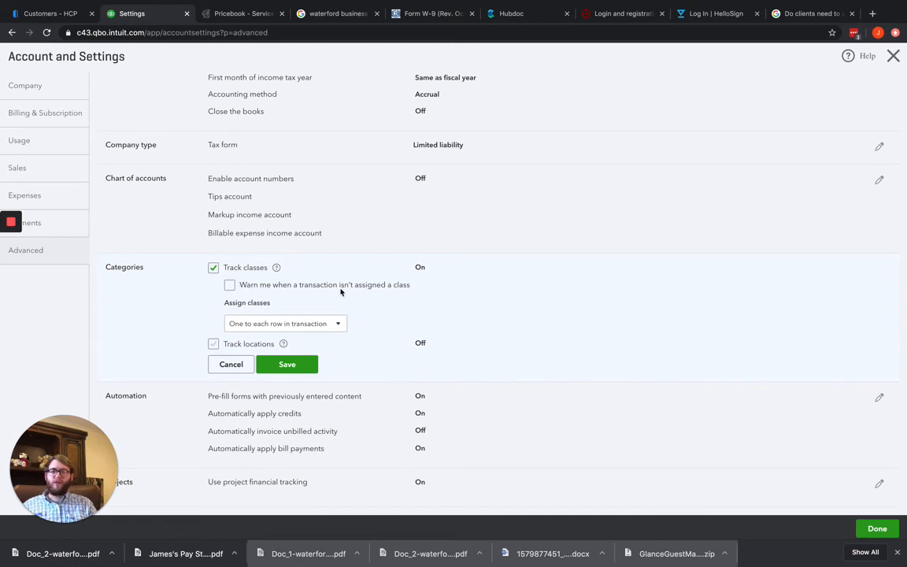
click(212, 268)
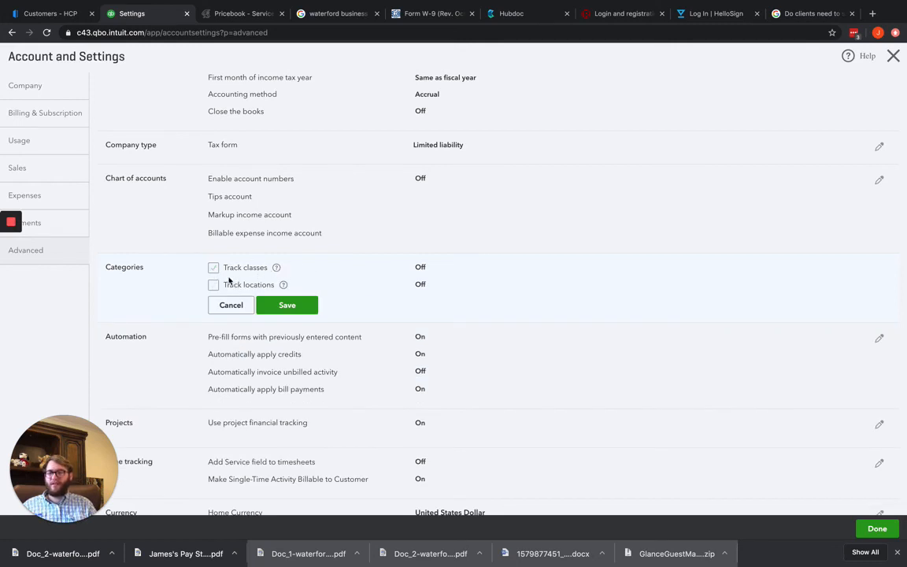
click(232, 306)
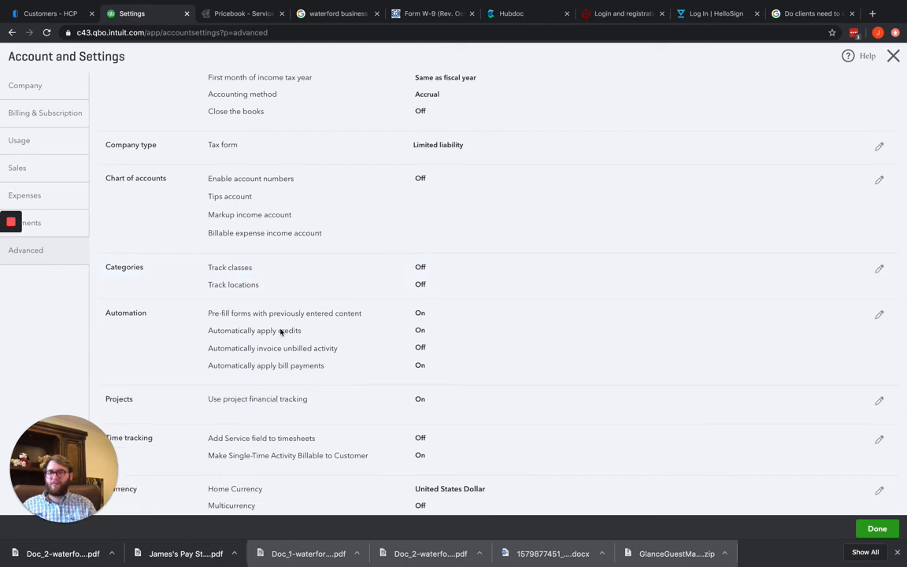
Turn off automatically applying credits in the automation settings, and discard the change
scroll(260, 329, down, 2)
click(325, 255)
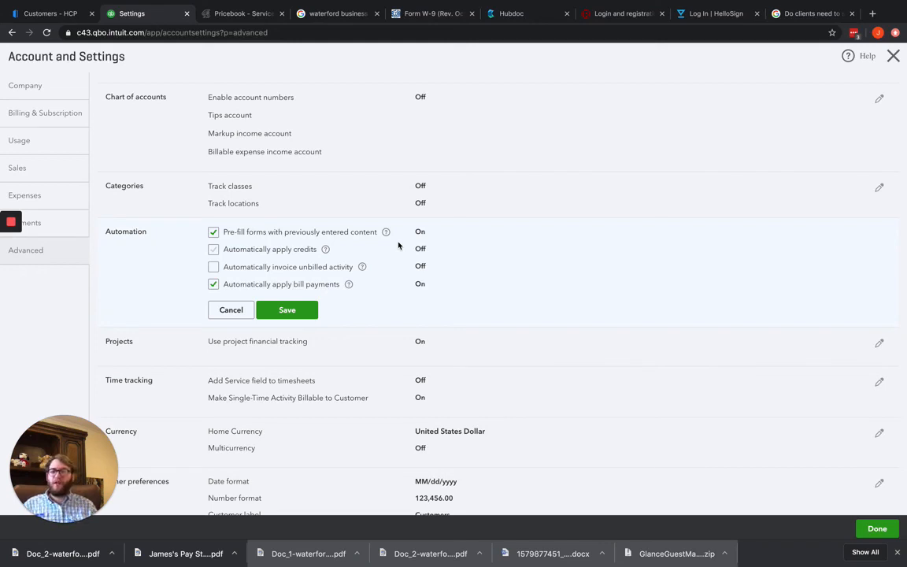
click(231, 309)
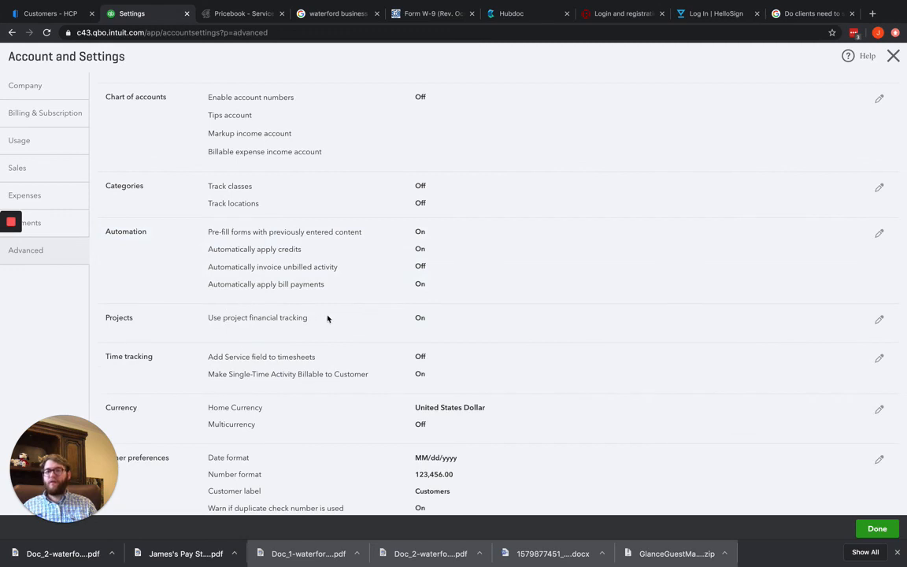
Turn off project financial tracking in the projects settings and save the change
click(269, 319)
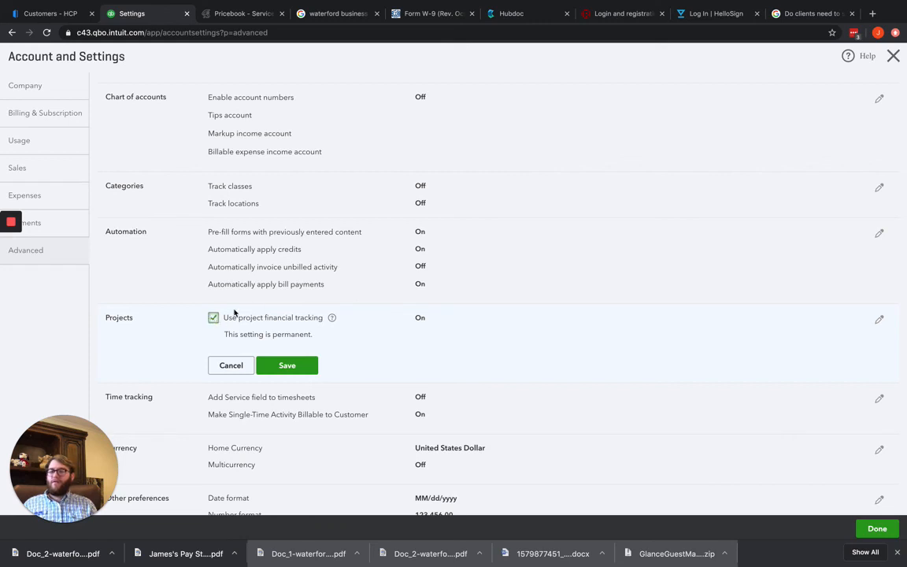
drag(224, 335, 320, 337)
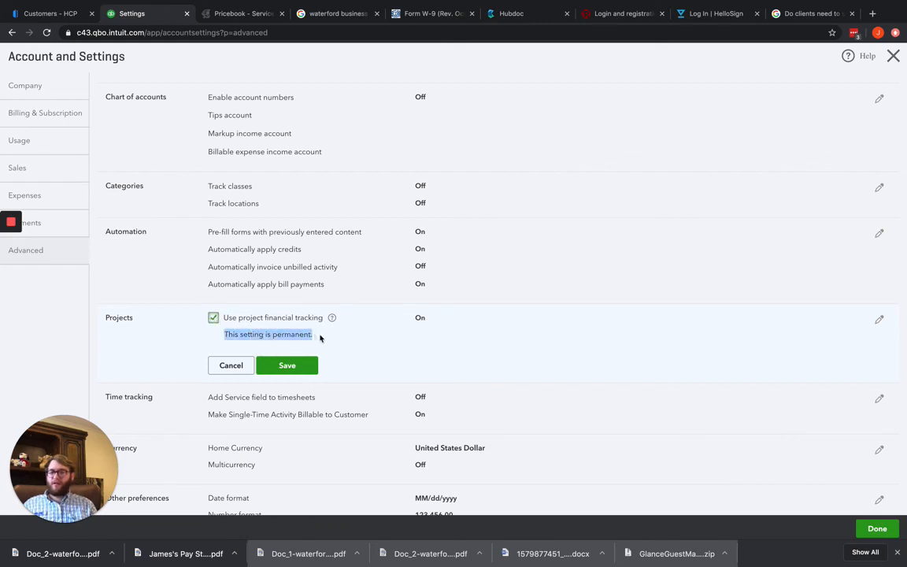
click(213, 317)
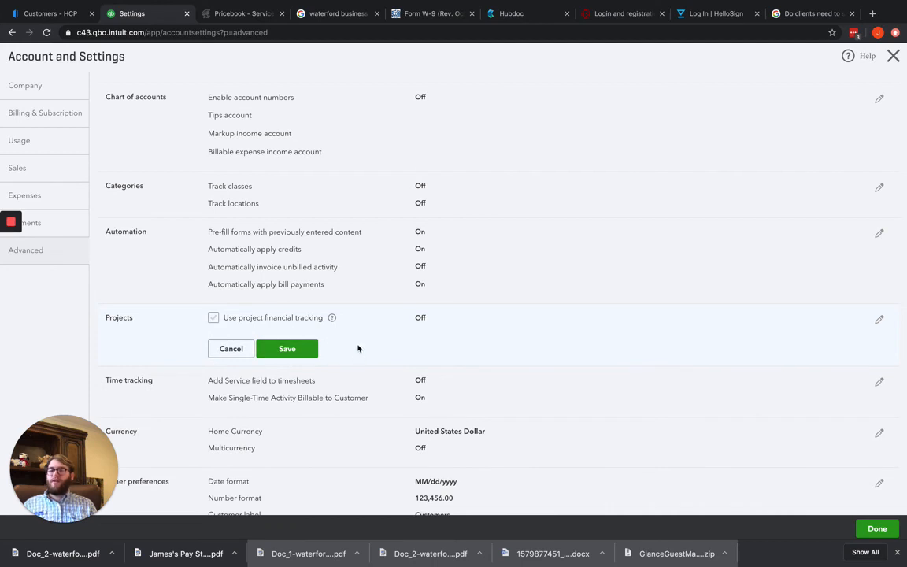
click(291, 350)
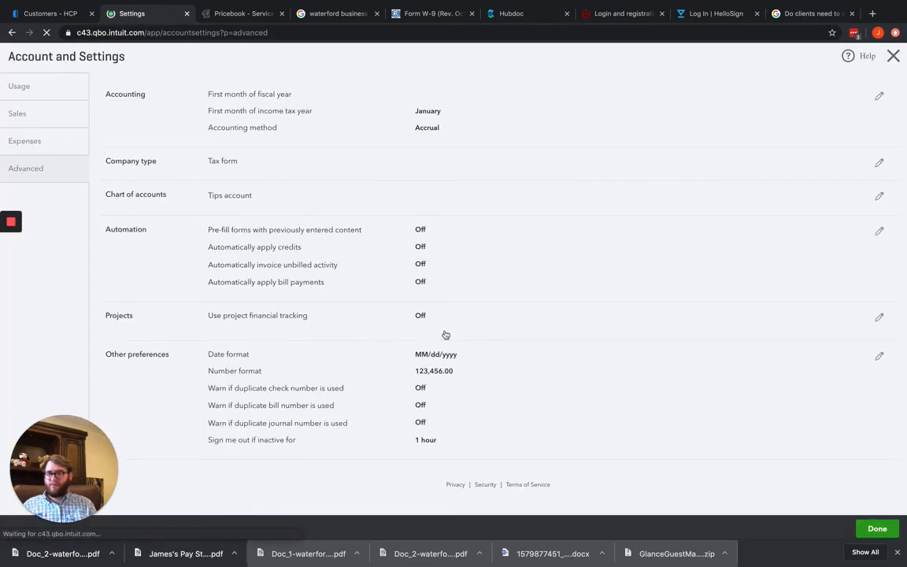
Try out the timesheet service field and single-time activity billing options in the time tracking settings, and discard the changes
scroll(313, 337, down, 5)
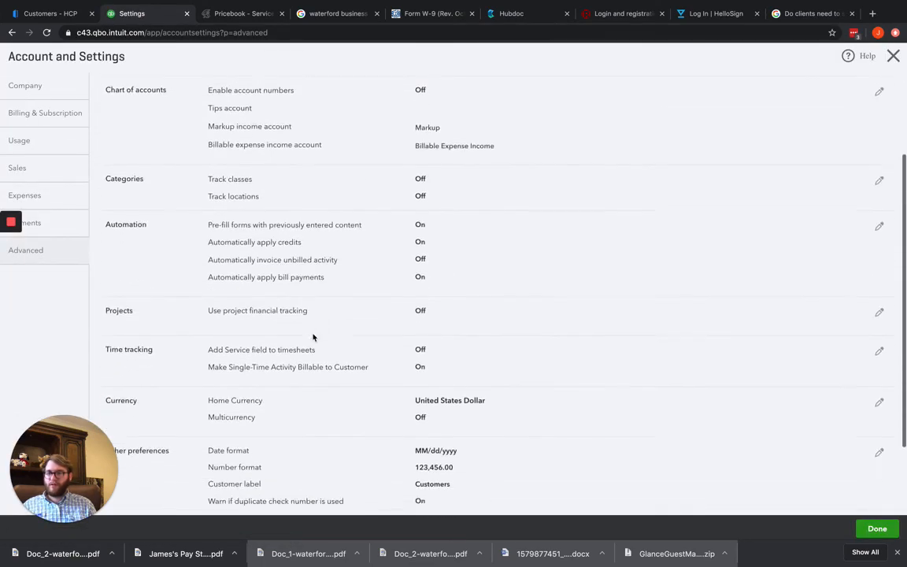
click(311, 270)
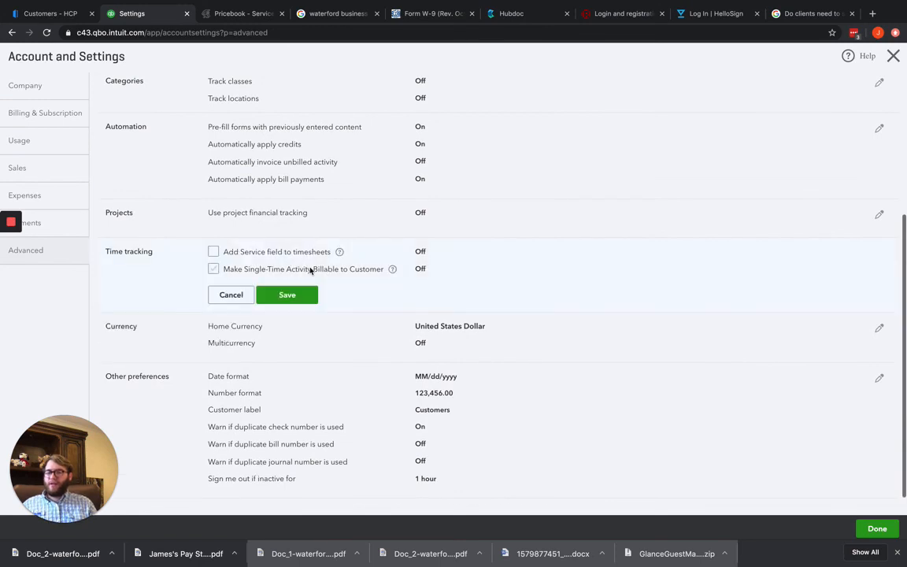
click(272, 253)
click(217, 251)
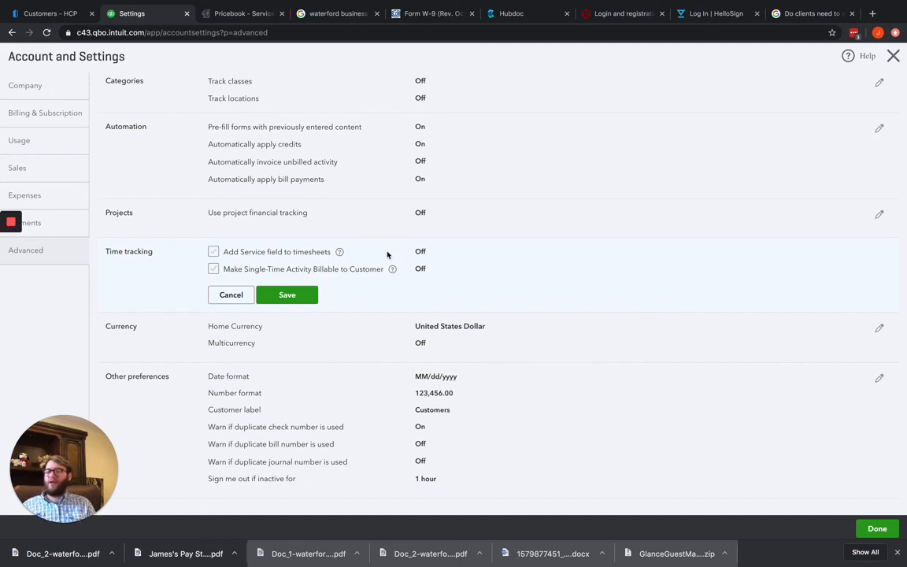
click(220, 296)
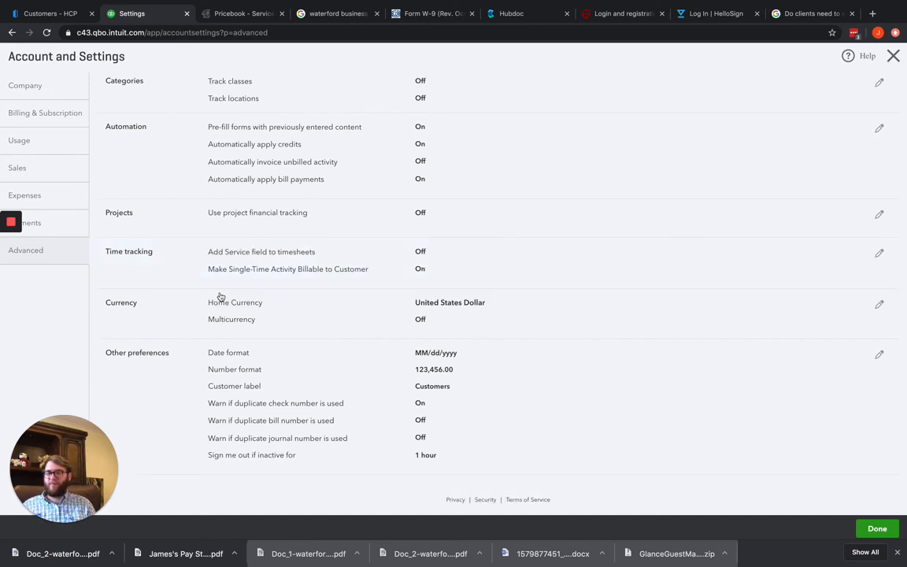
Check the home currency and multicurrency options in the currency settings, and close them without saving
scroll(275, 338, down, 1)
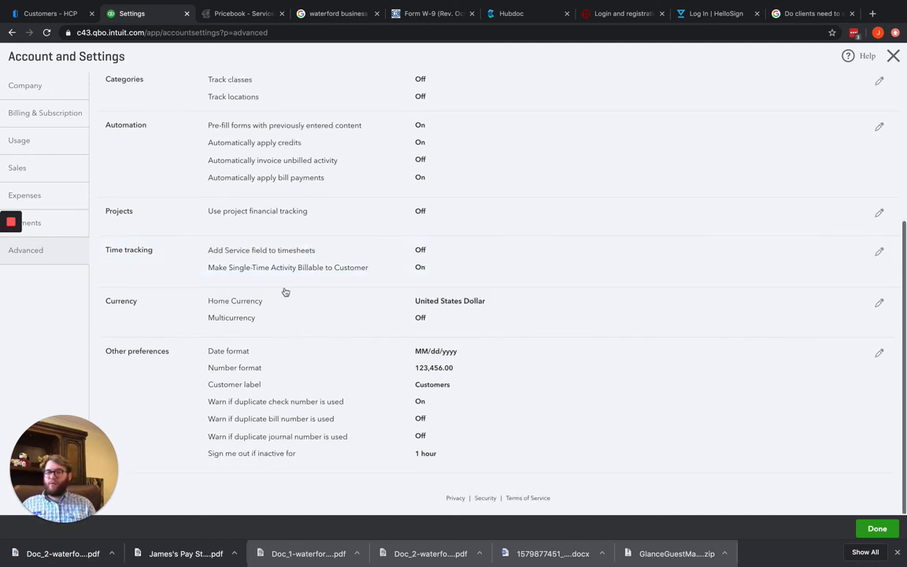
click(257, 315)
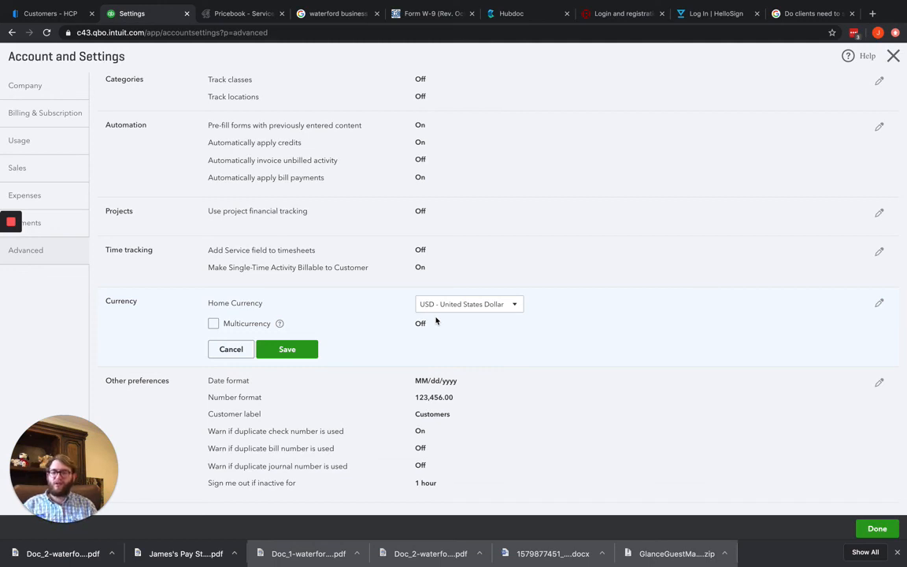
click(233, 348)
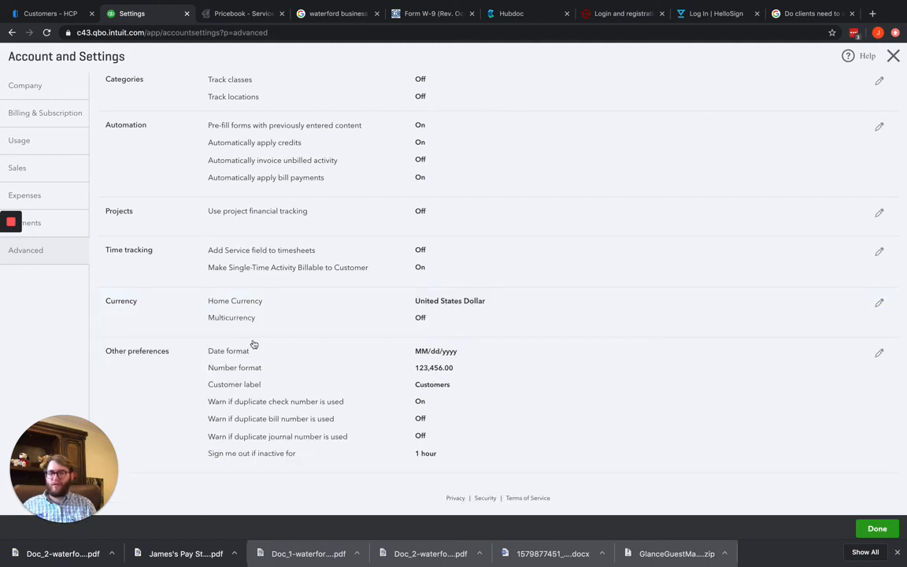
Examine the customer label and inactivity sign-out choices in the other preferences, keeping the current selections
click(297, 376)
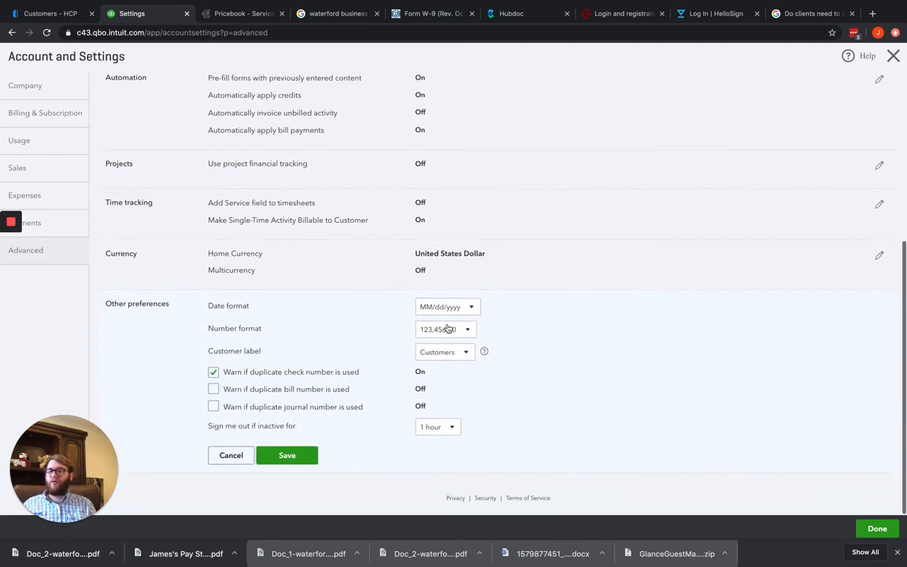
click(452, 357)
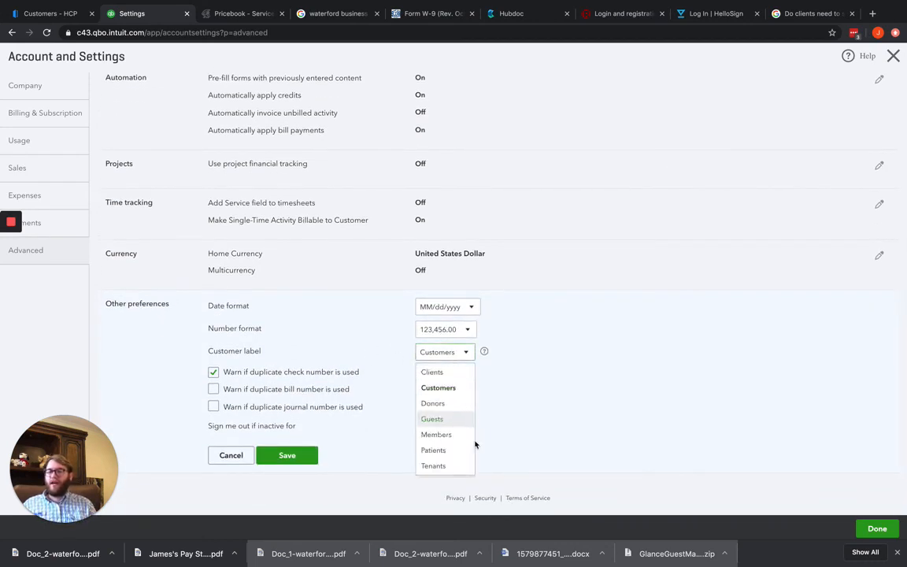
click(518, 365)
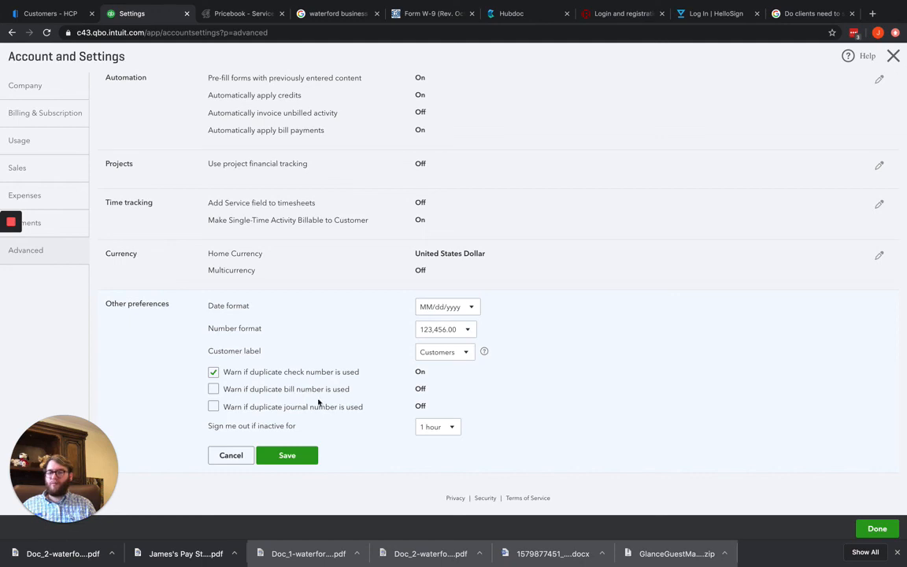
click(437, 427)
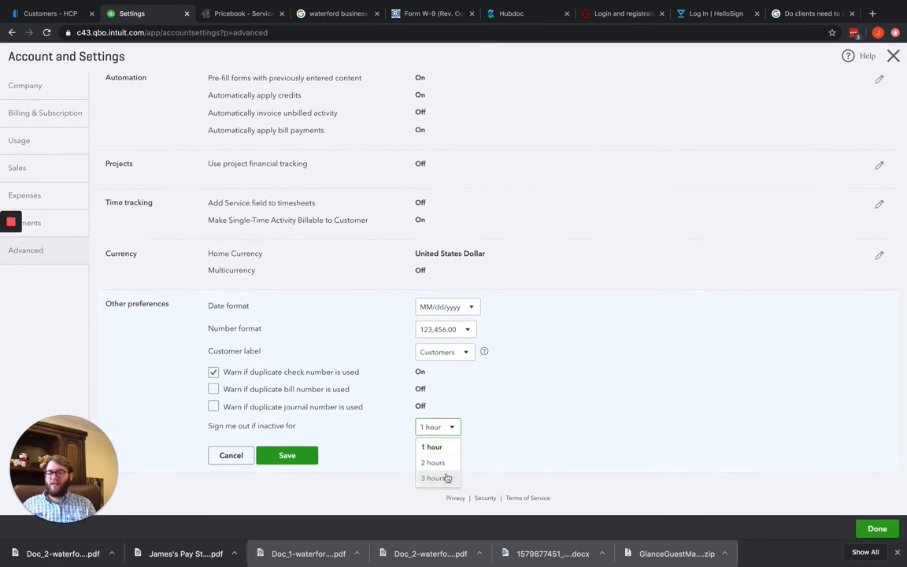
click(525, 441)
scroll(289, 367, up, 5)
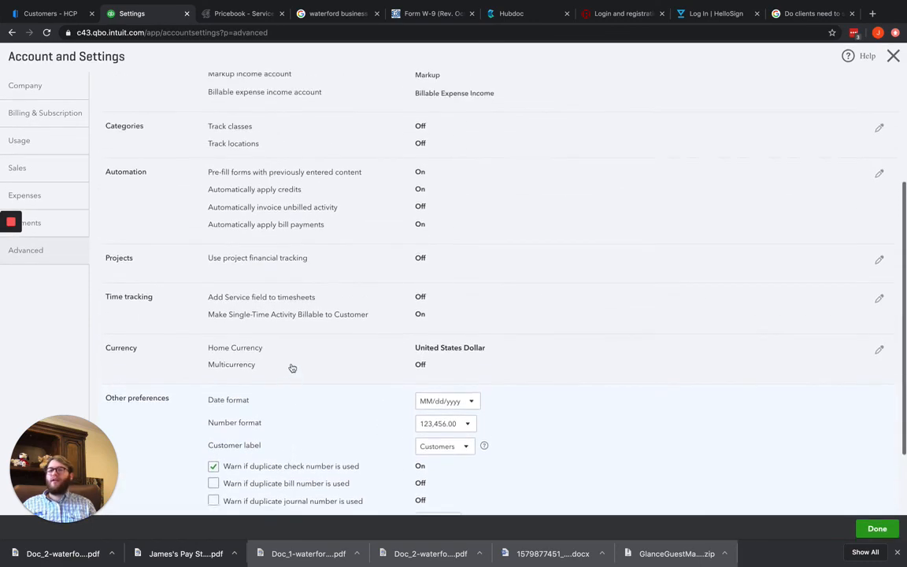
scroll(314, 394, down, 3)
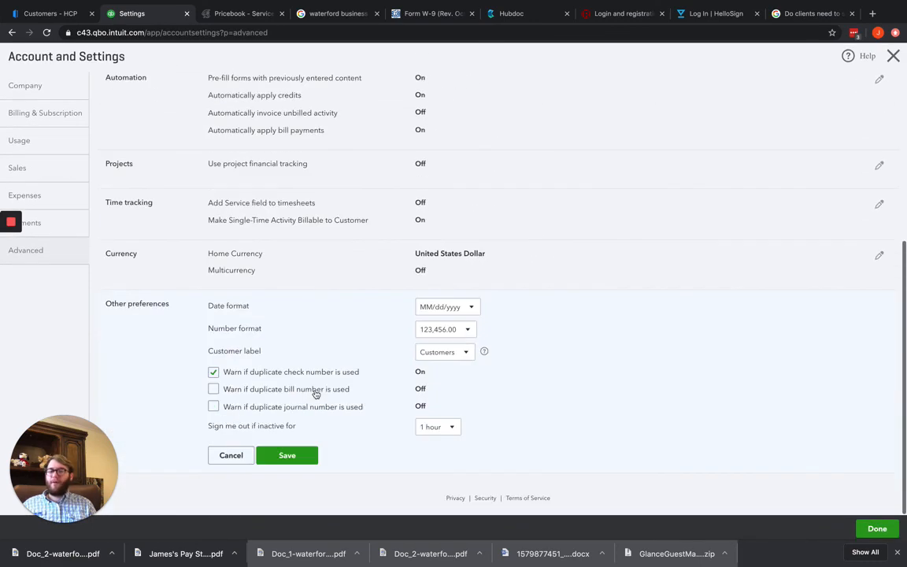
scroll(311, 394, up, 3)
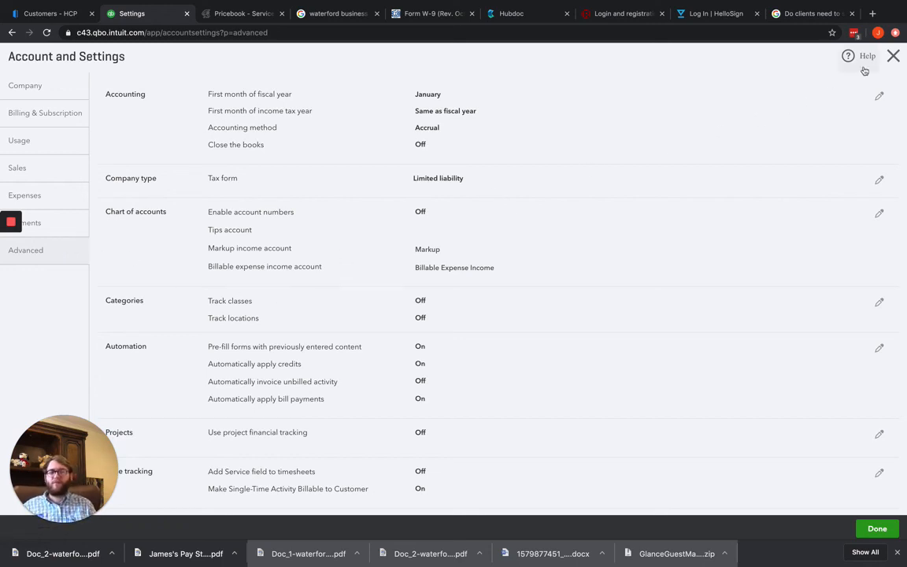
Leave the account settings and look over the company dashboard
click(892, 55)
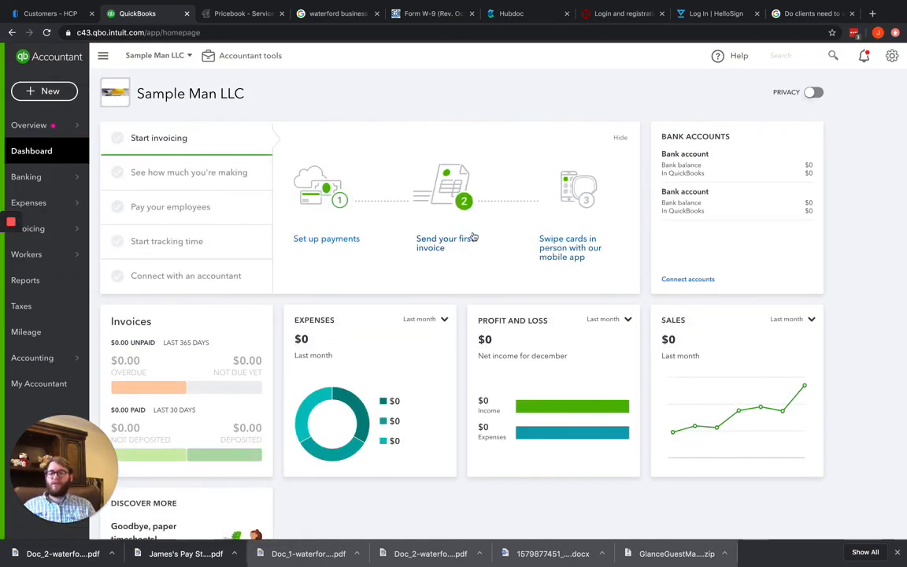
scroll(504, 224, down, 5)
scroll(475, 233, up, 3)
scroll(476, 233, up, 2)
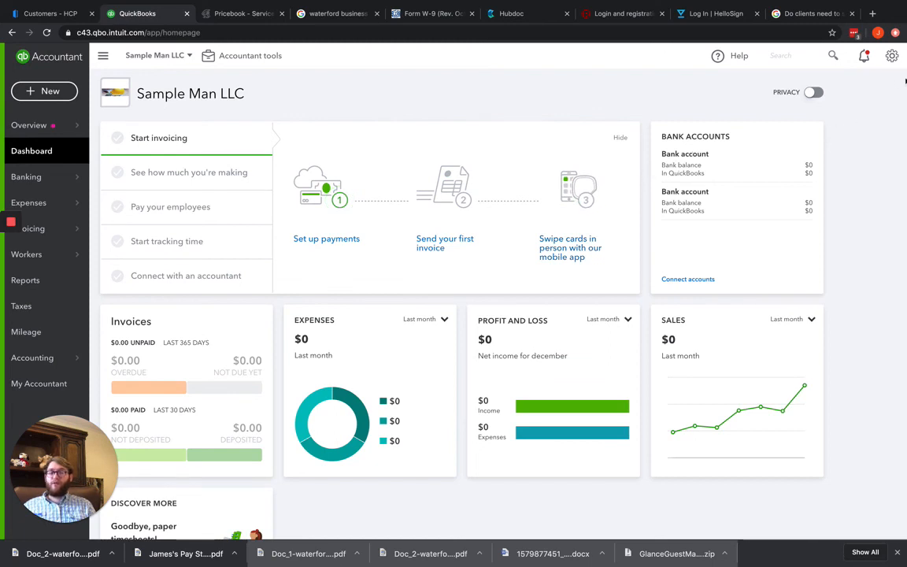
Open user management for the company and check how many accounting firms can be added
click(891, 55)
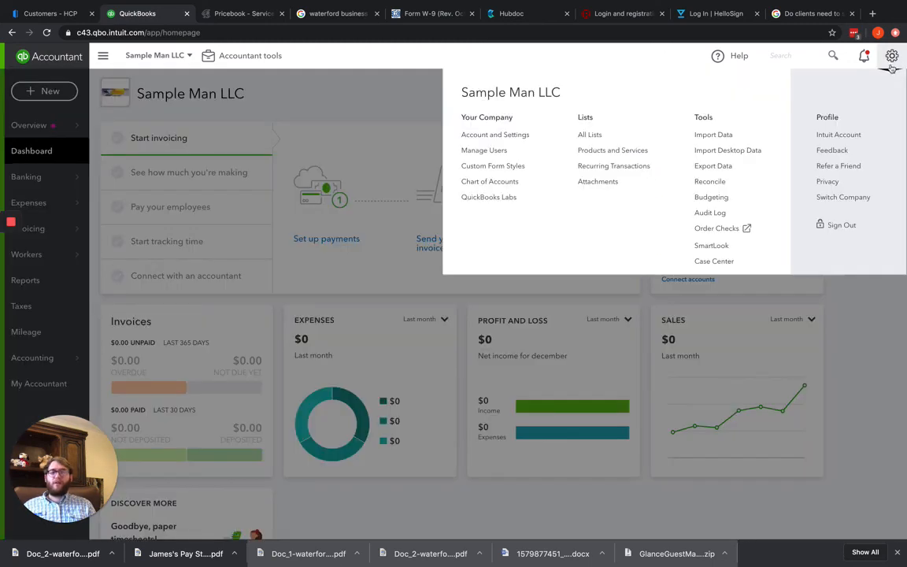
click(486, 151)
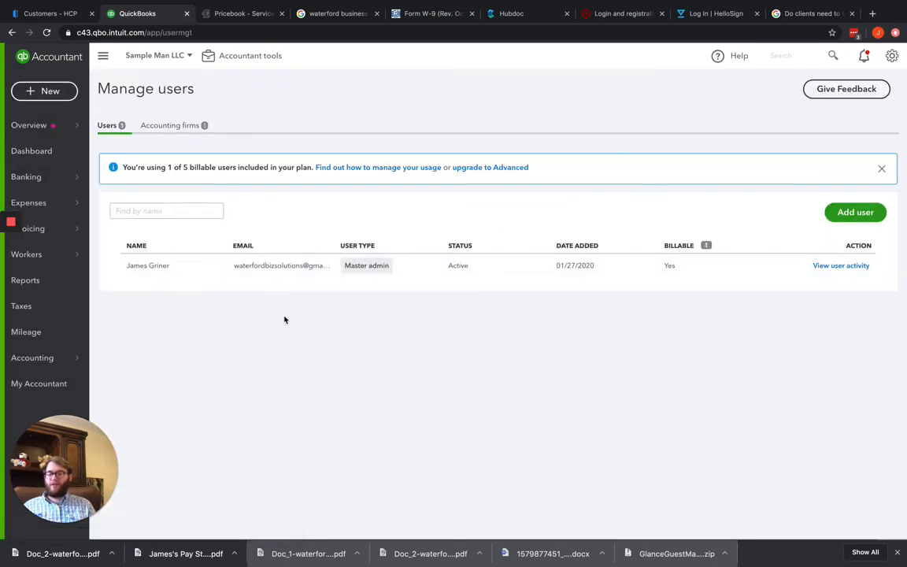
click(174, 126)
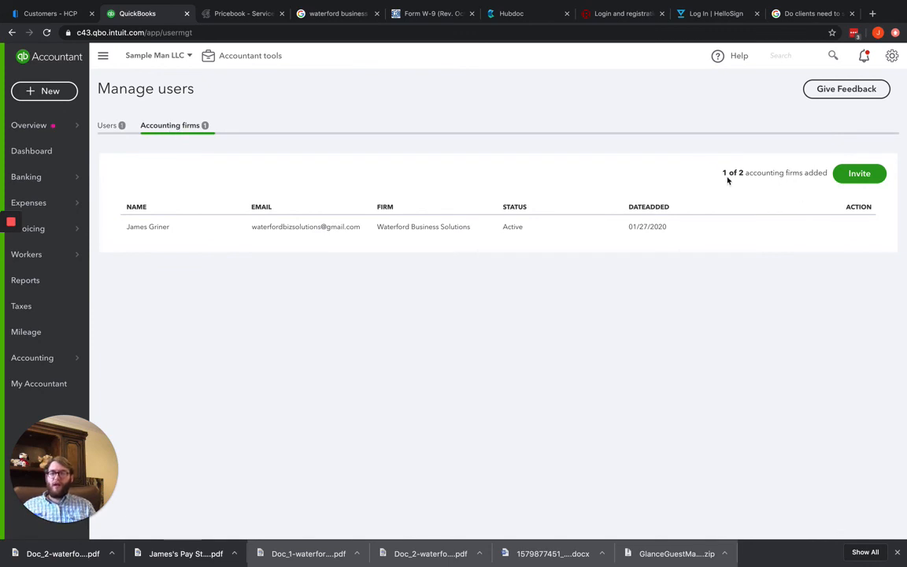
drag(722, 174, 754, 189)
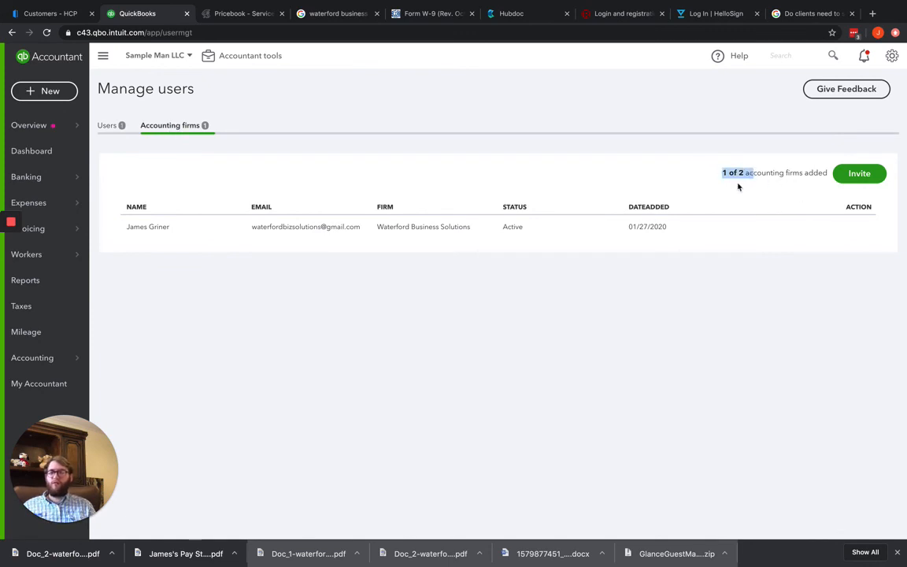
click(770, 188)
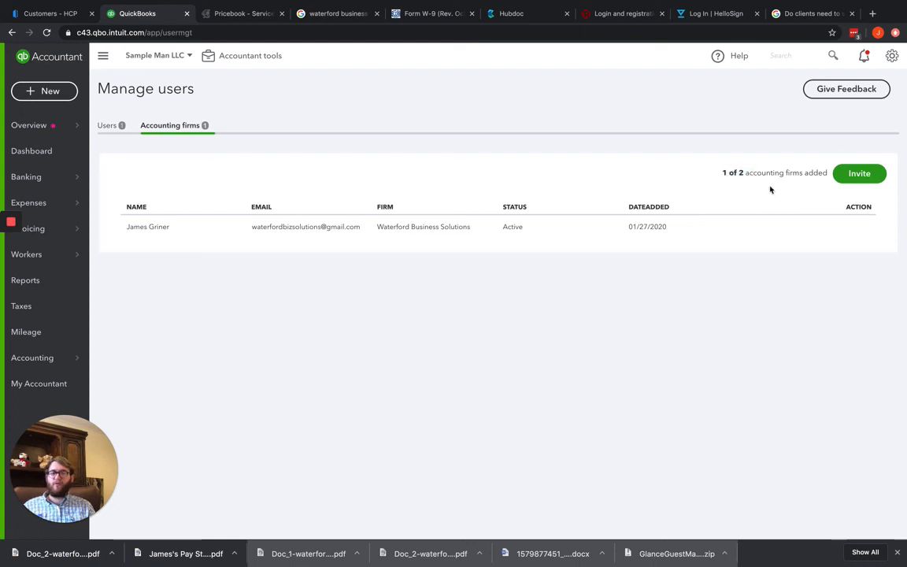
View the contact fields required to invite a new accounting firm, and close the invitation without sending it
click(846, 173)
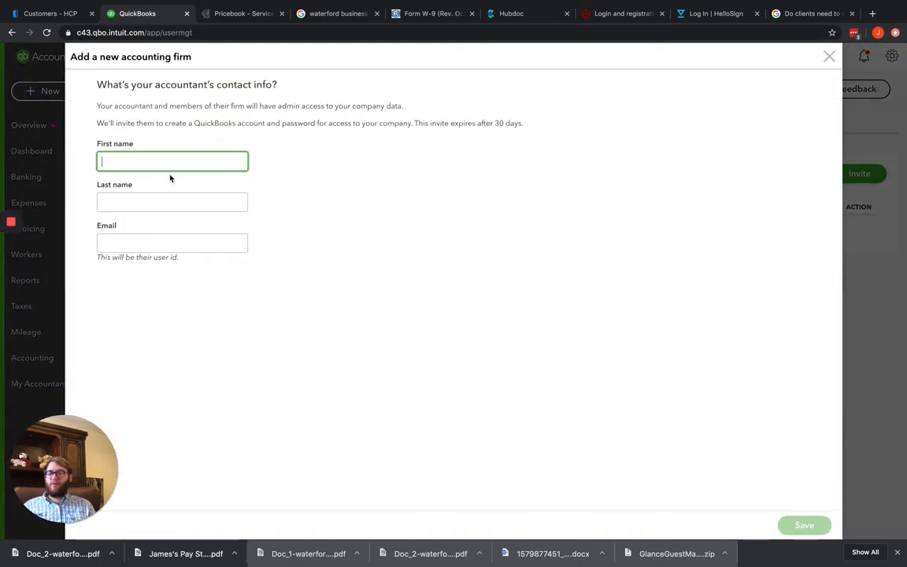
click(149, 243)
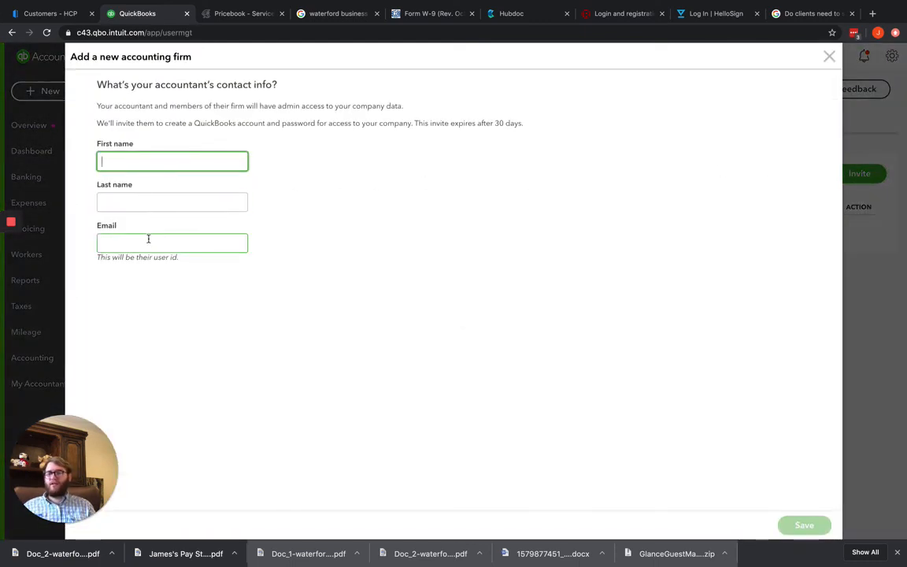
click(408, 239)
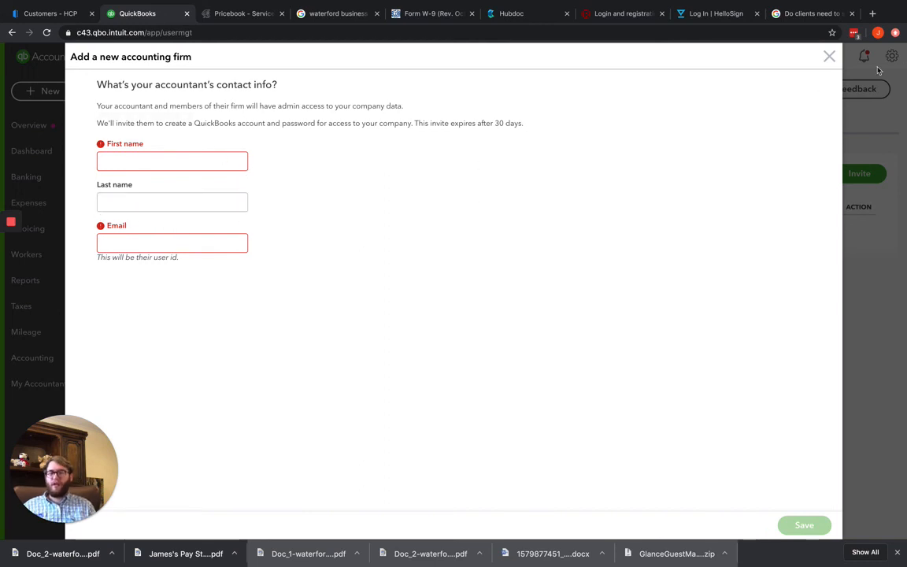
click(830, 66)
Start adding a new user of the Company admin type and proceed to the contact info form
click(108, 126)
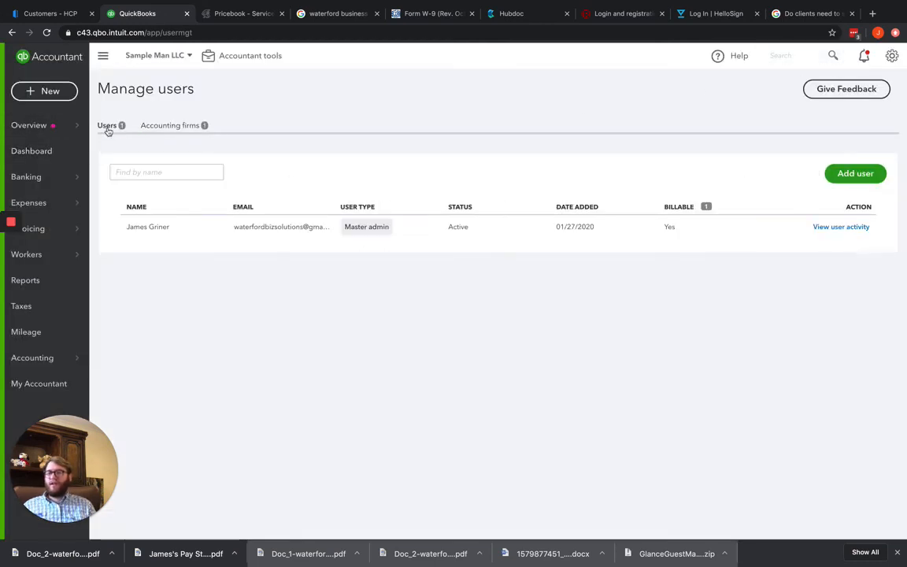
click(855, 211)
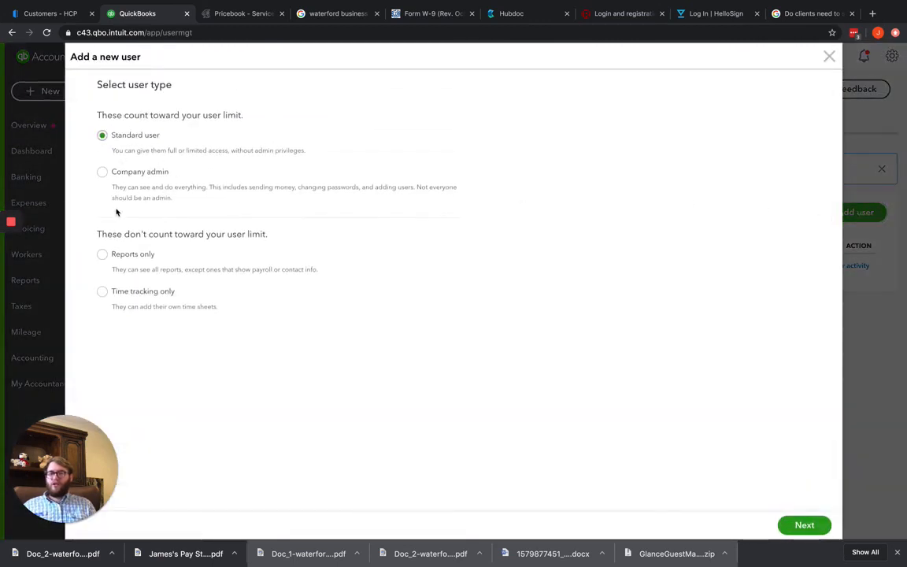
click(102, 173)
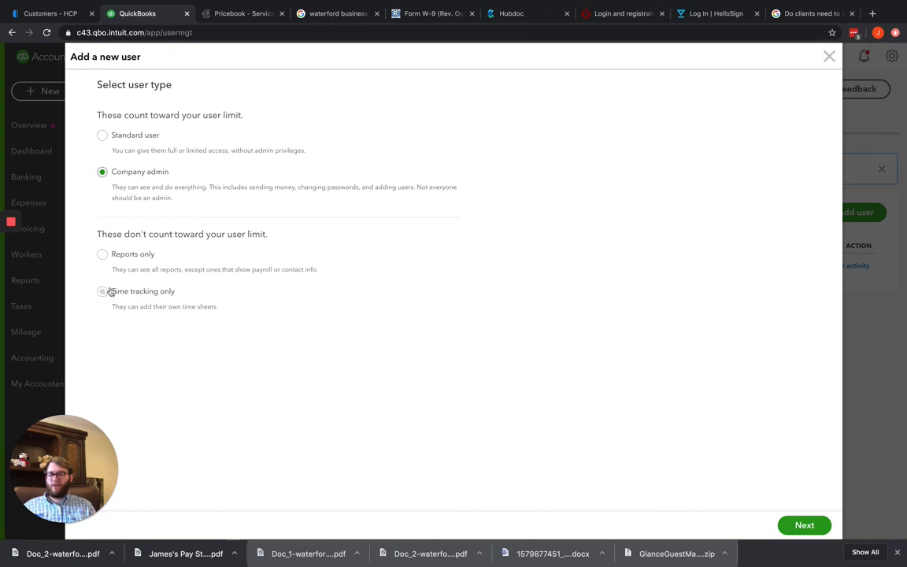
drag(96, 233, 310, 243)
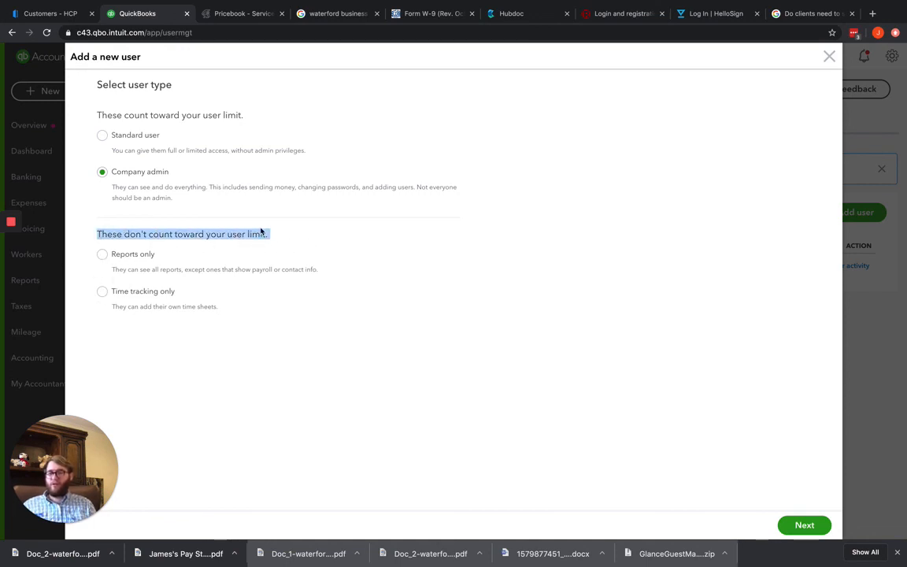
drag(103, 115, 251, 121)
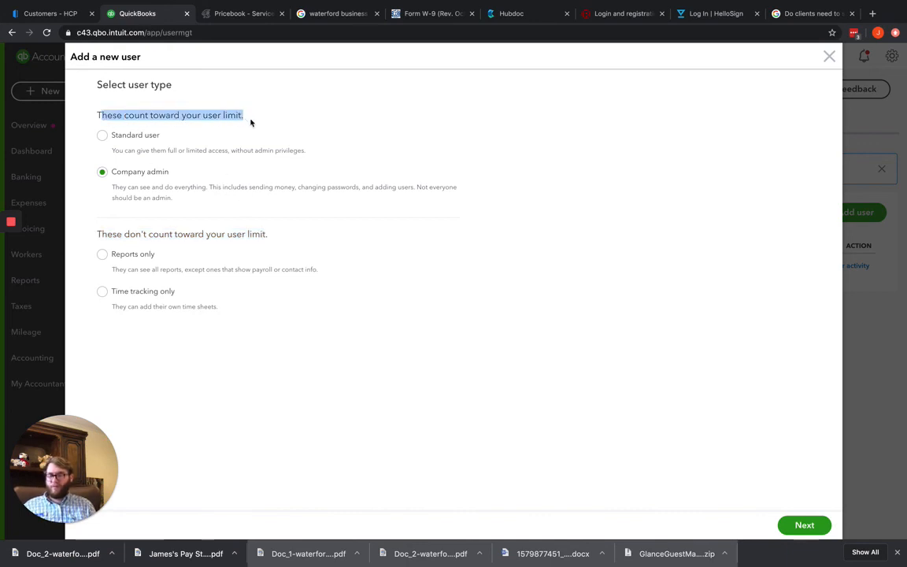
click(798, 524)
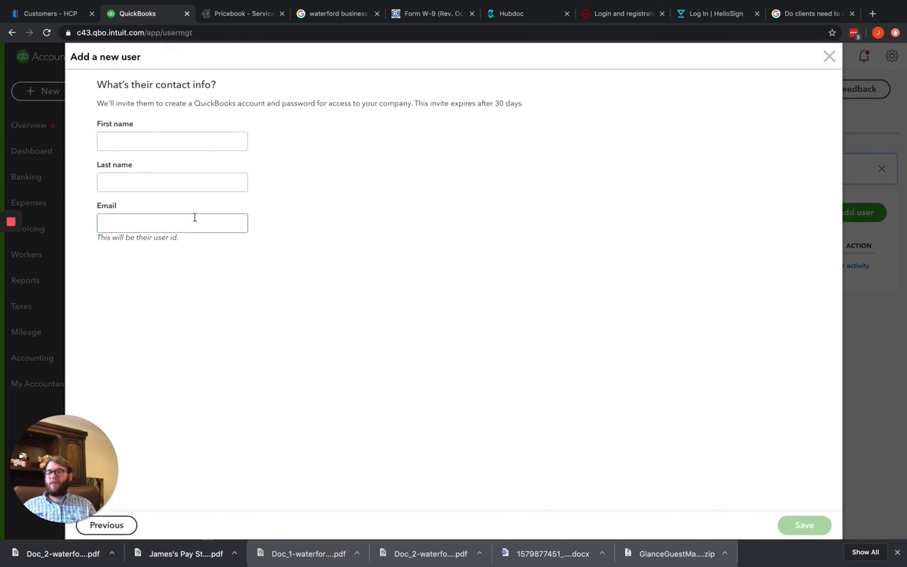